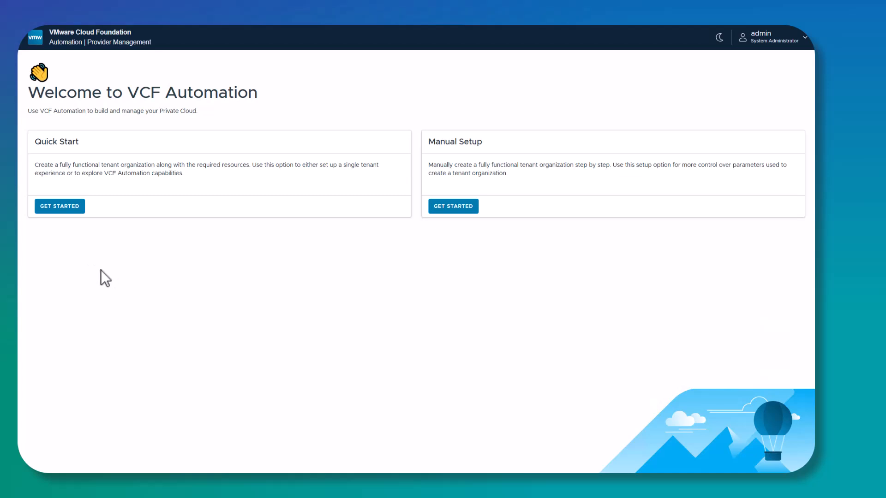
# Start the Quick Start setup and name the new organization demo
pyautogui.click(62, 208)
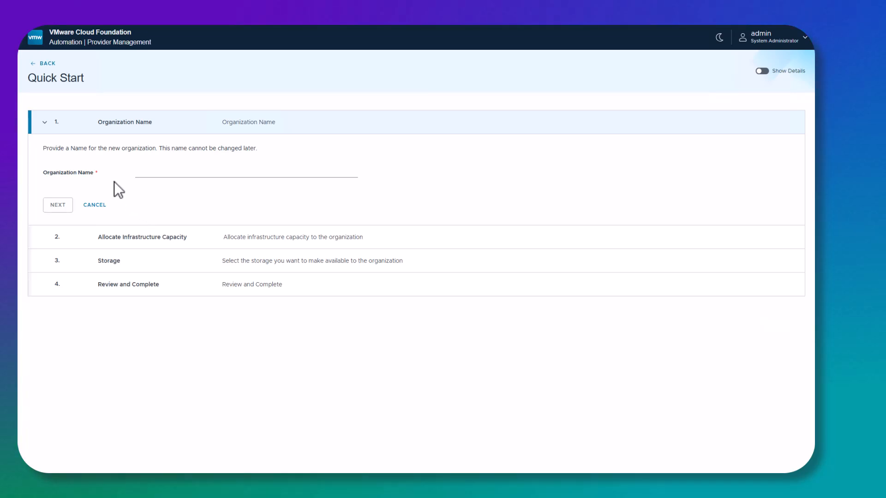
pyautogui.click(144, 174)
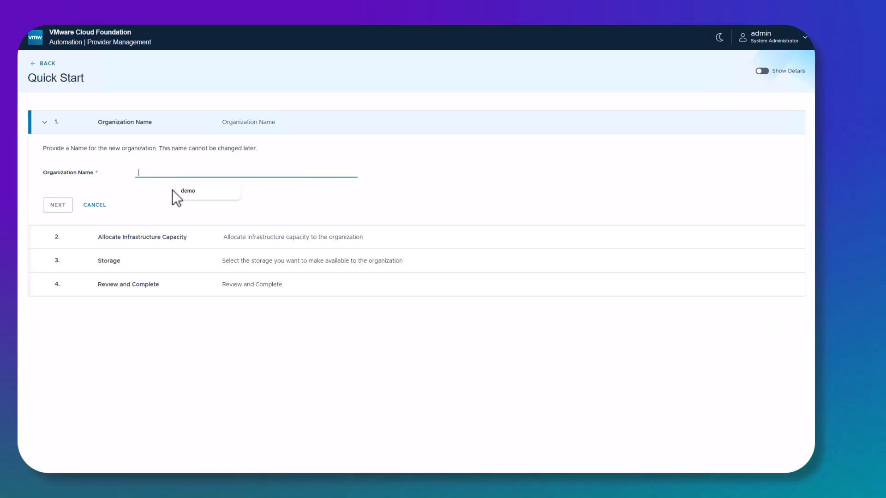
pyautogui.write('demo')
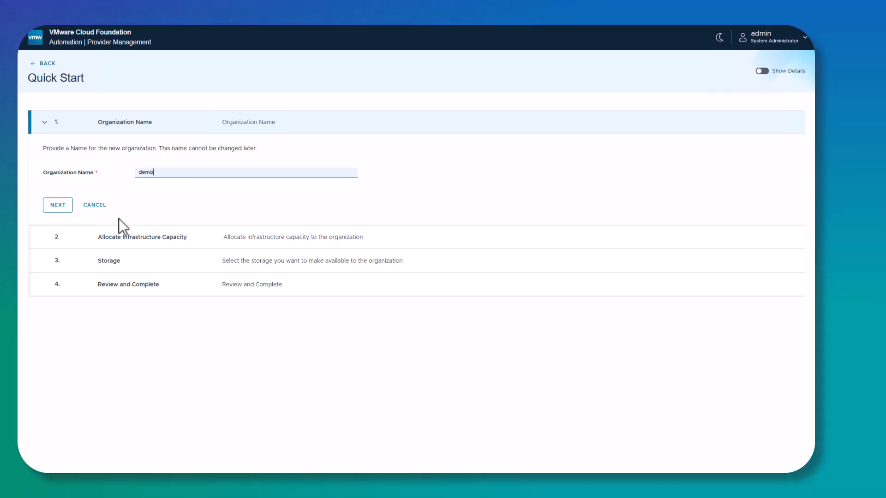
pyautogui.click(51, 209)
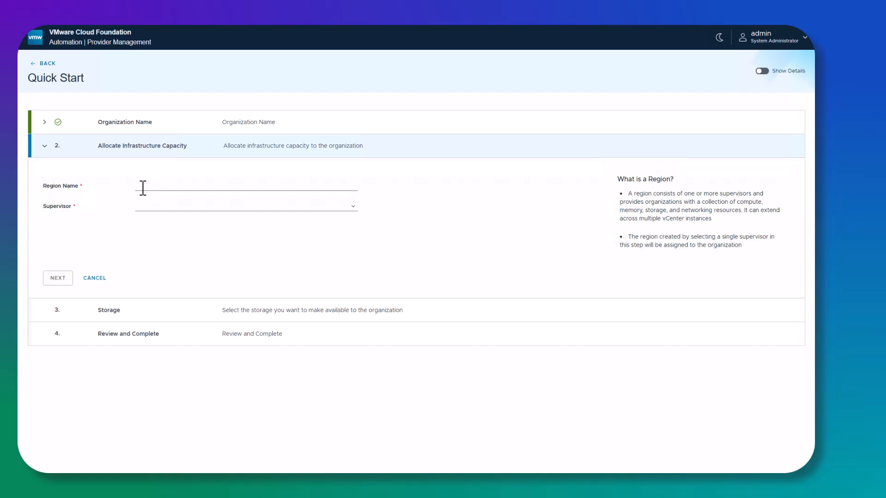
# Allocate infrastructure capacity with a region named us-west on the supervisor vcf-supervisor-mgmt-a
pyautogui.click(143, 187)
pyautogui.click(185, 204)
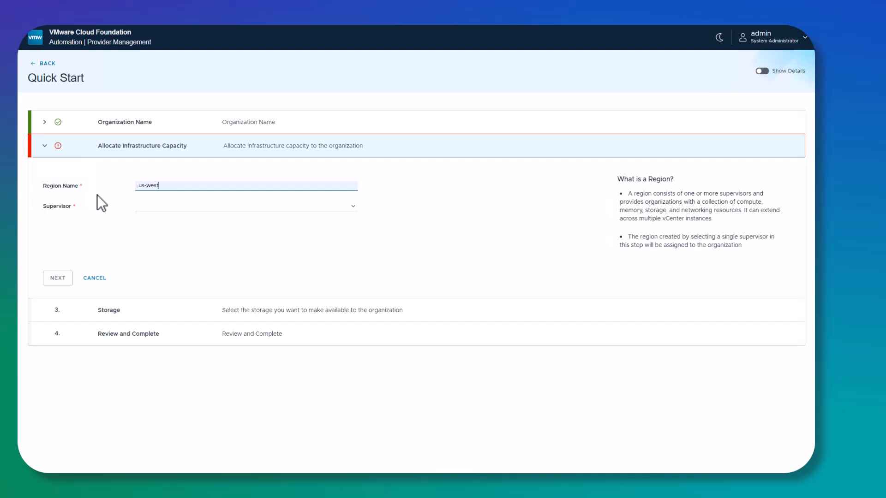
pyautogui.click(355, 207)
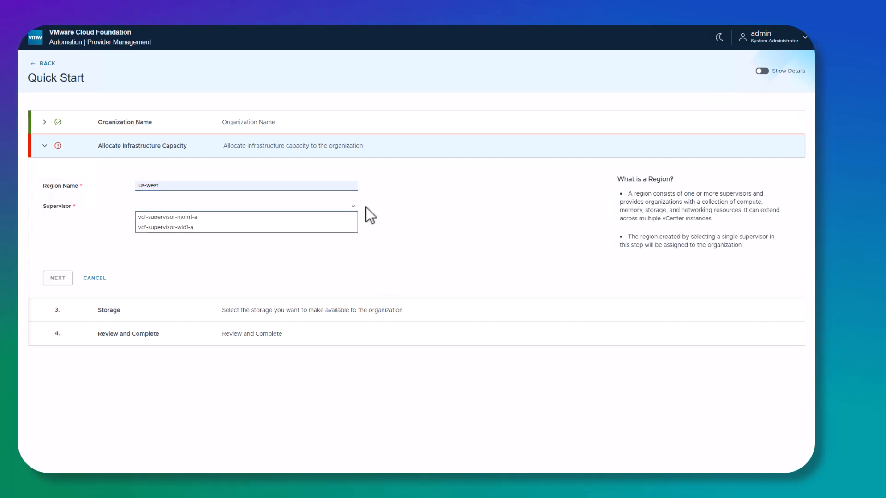
pyautogui.click(157, 217)
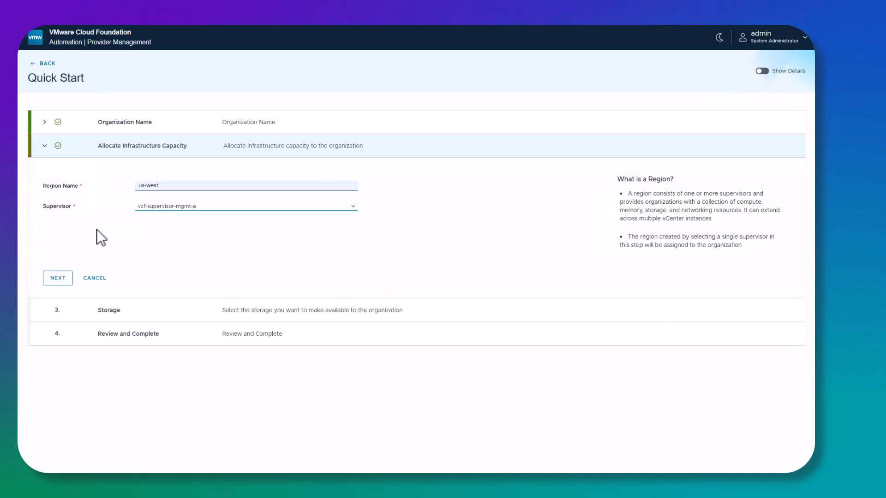
pyautogui.click(53, 280)
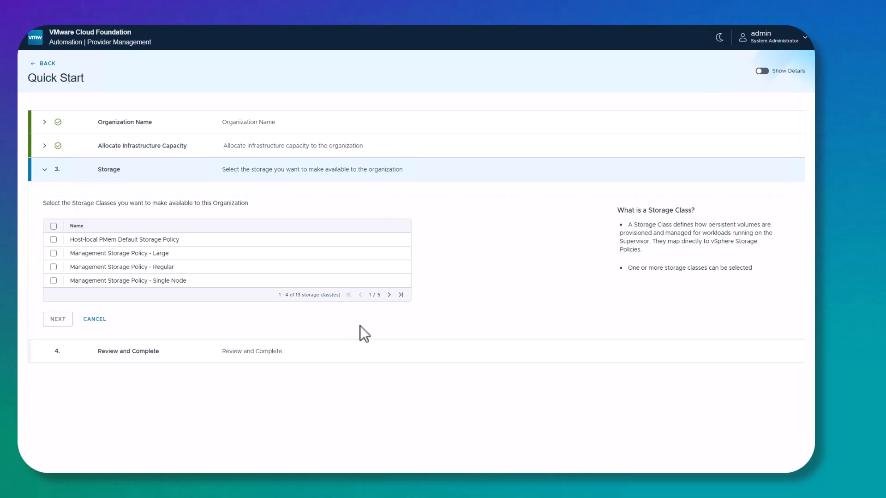
# Make the site-a-vsan-supervisor-default-storage-policy storage class available, and create and provision the organization
pyautogui.click(390, 296)
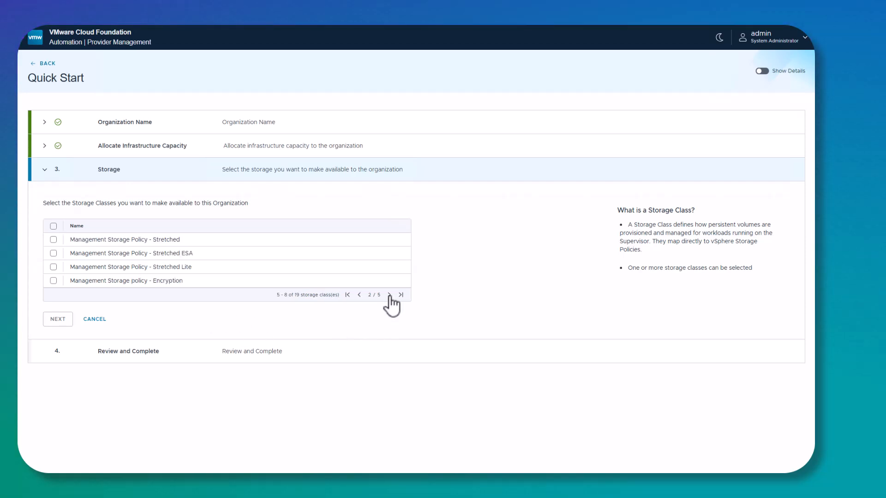
pyautogui.click(389, 296)
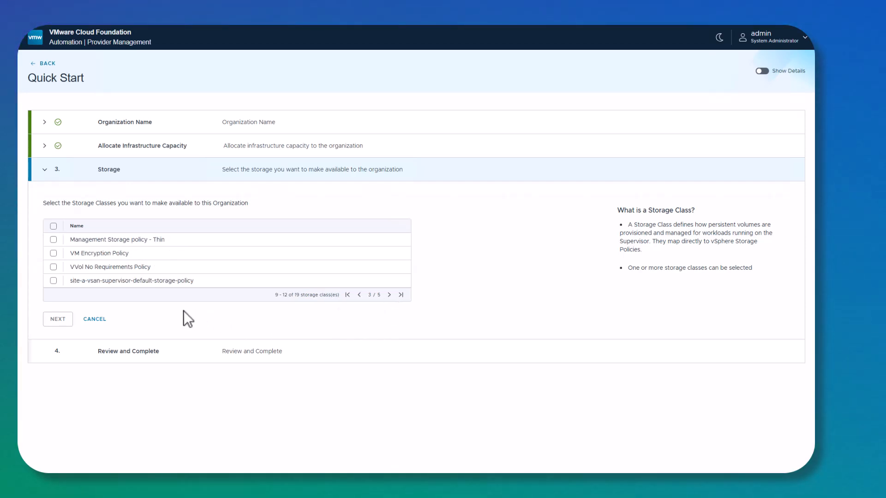
pyautogui.click(53, 280)
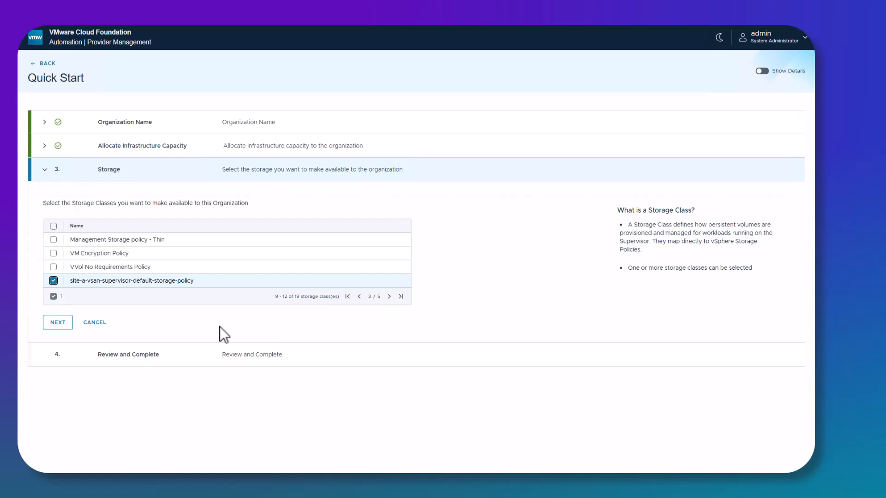
pyautogui.click(55, 324)
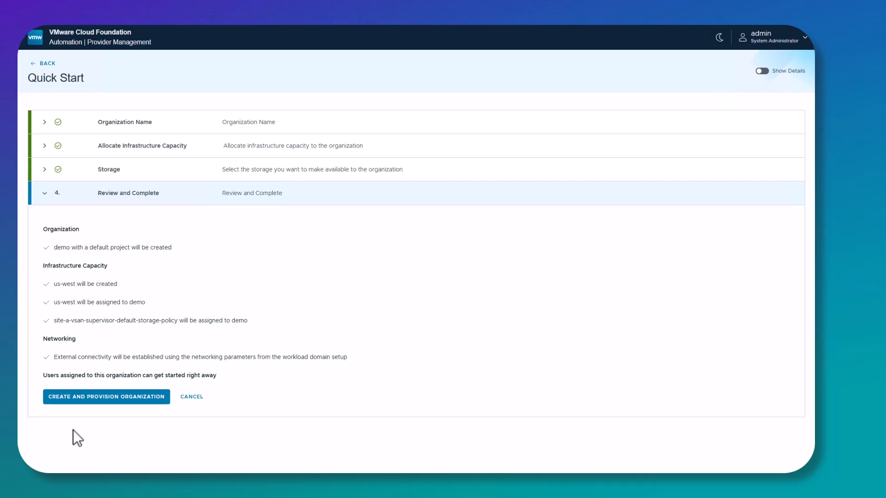
pyautogui.click(69, 400)
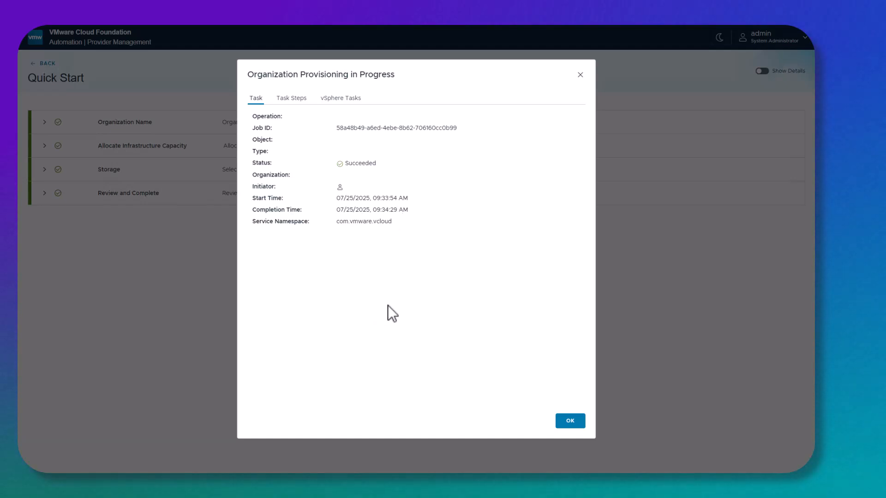
pyautogui.click(569, 423)
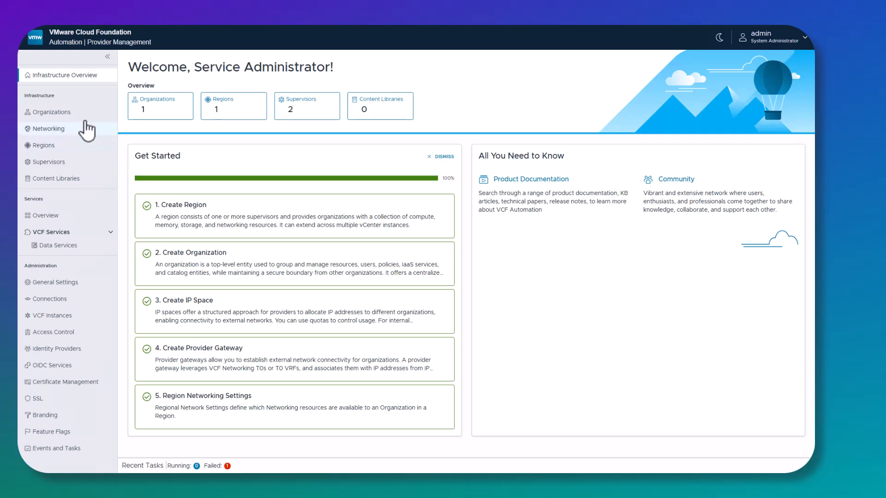
# Open the demo organization and examine its overview, including the region quotas
pyautogui.click(29, 113)
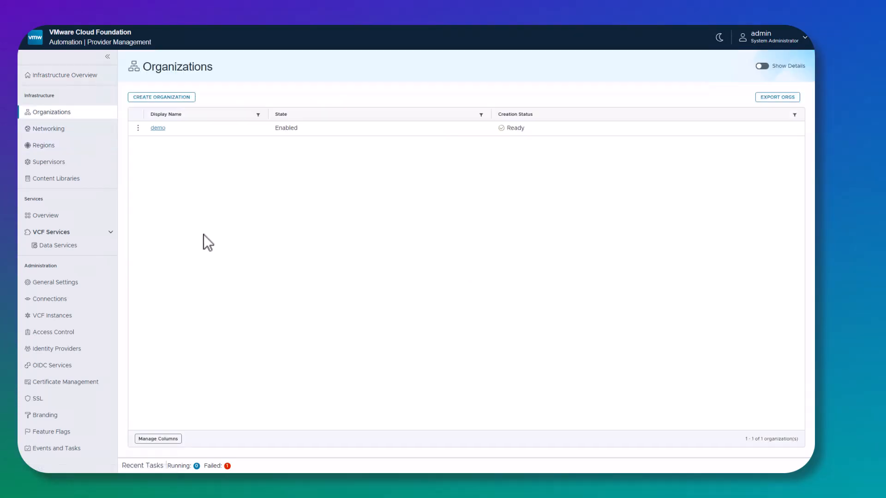
pyautogui.click(158, 129)
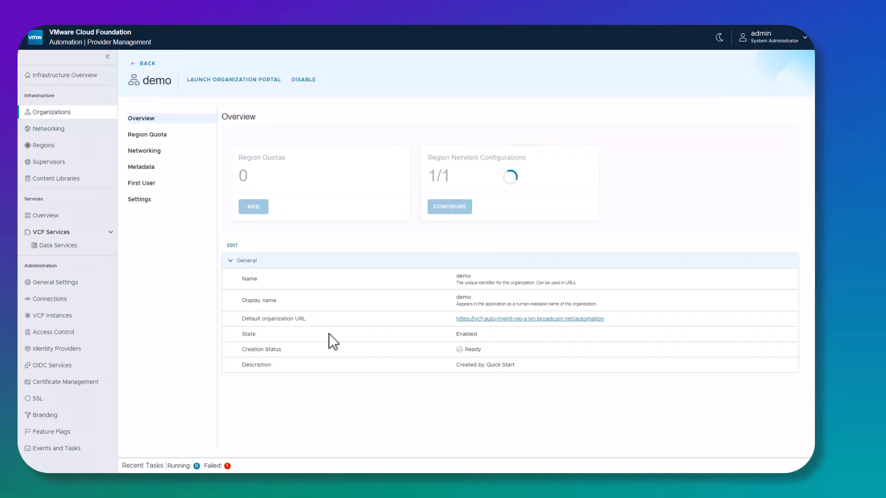
pyautogui.doubleClick(243, 178)
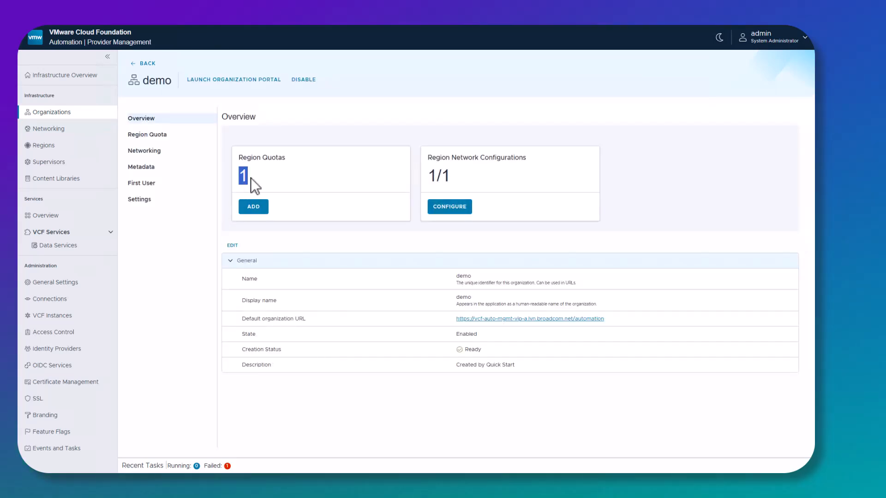
pyautogui.click(352, 232)
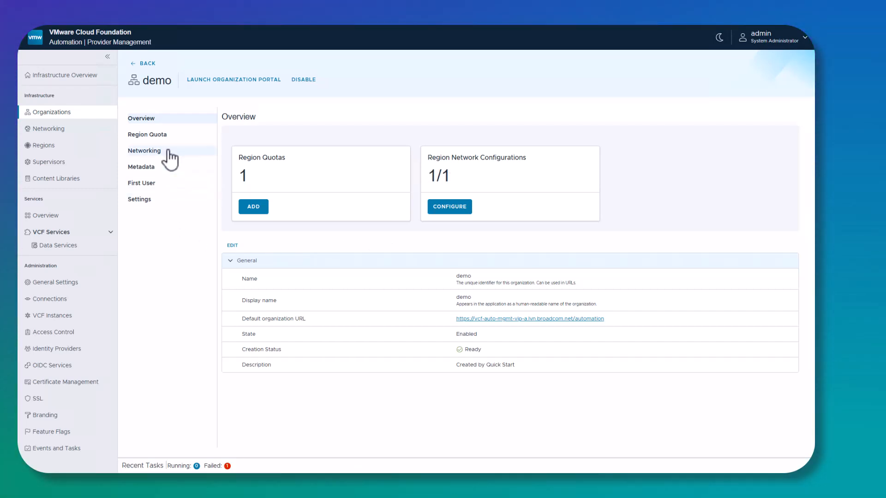
# Examine the us-west region quota of the demo organization, including its zones, VM classes and storage classes
pyautogui.click(158, 135)
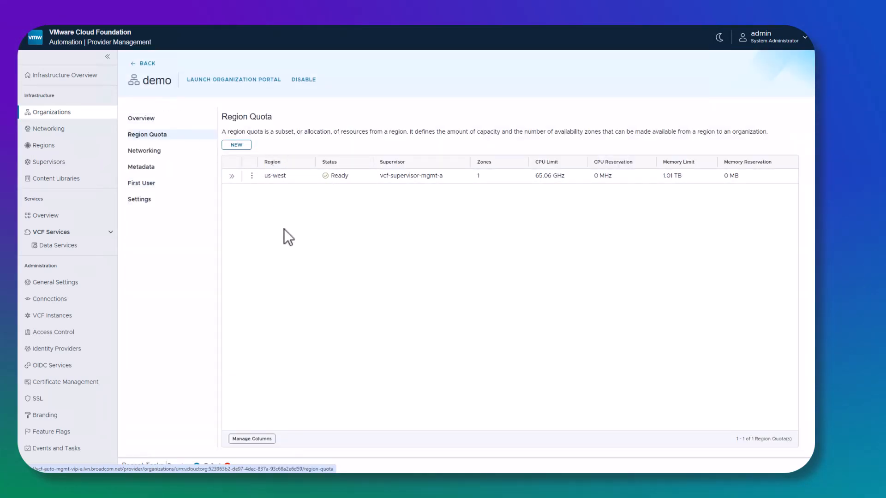
pyautogui.click(232, 175)
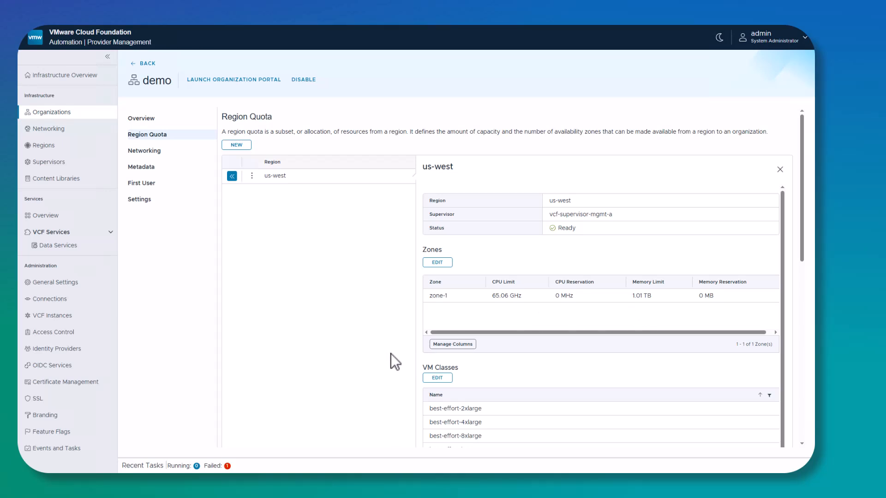
pyautogui.scroll(-5, 391, 353)
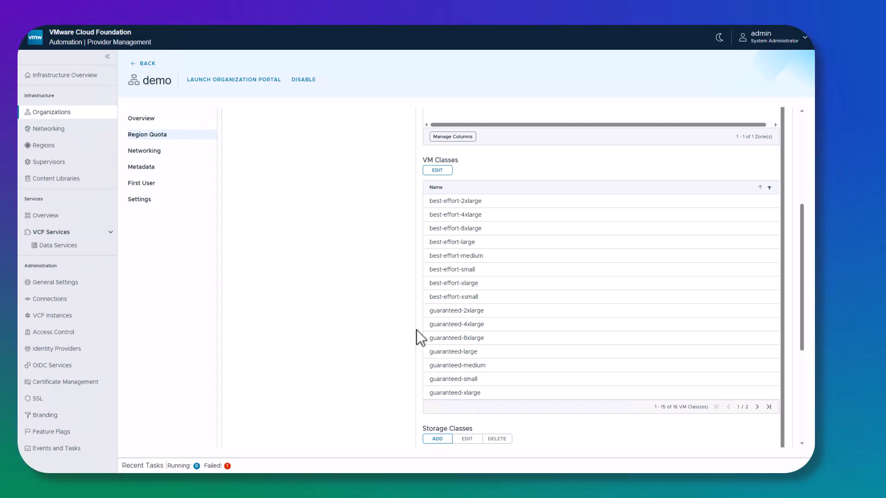
pyautogui.scroll(-3, 417, 330)
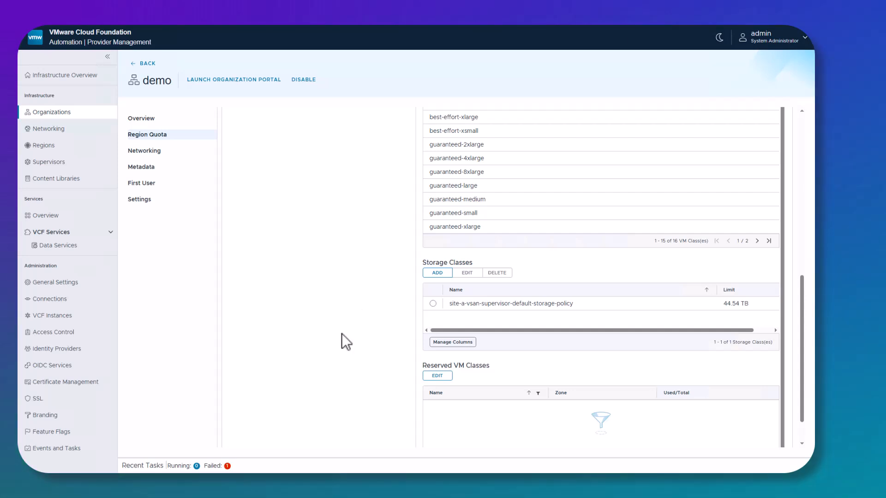
# Examine the demo organization's us-west networking settings, from provider gateway to IP usage, and its first user page
pyautogui.click(154, 151)
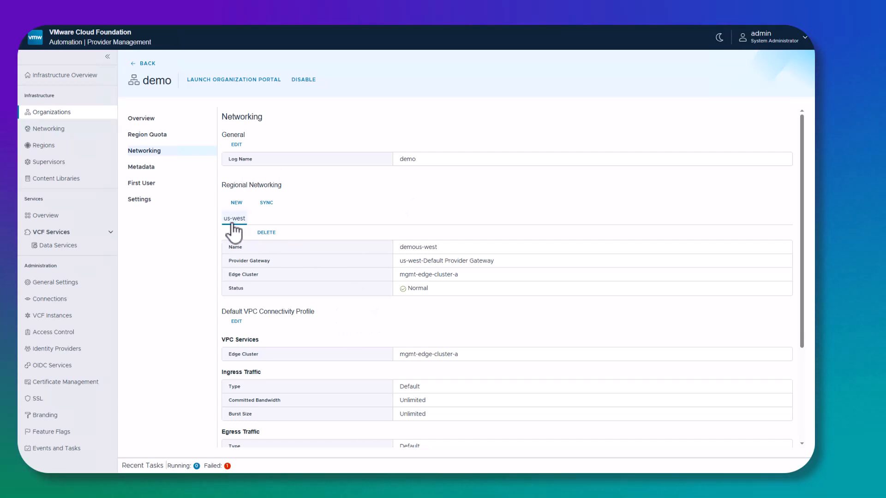
pyautogui.moveTo(502, 262); pyautogui.dragTo(400, 267)
pyautogui.click(437, 328)
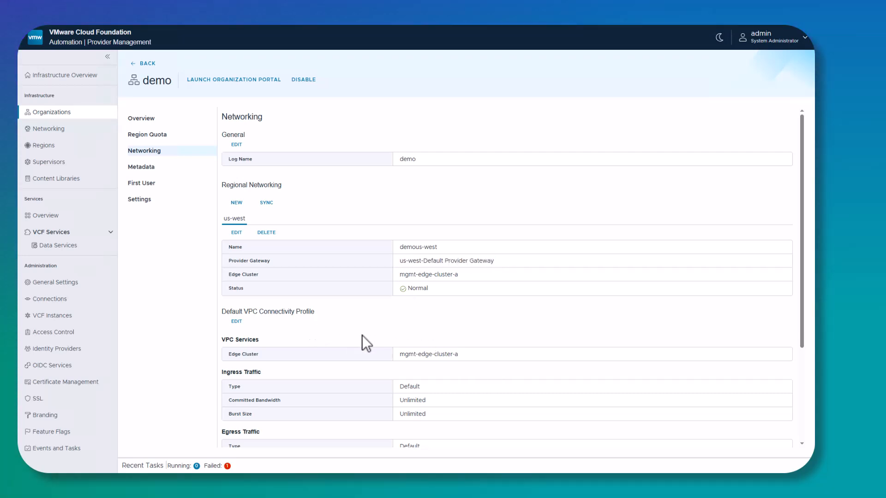
pyautogui.scroll(-3, 362, 336)
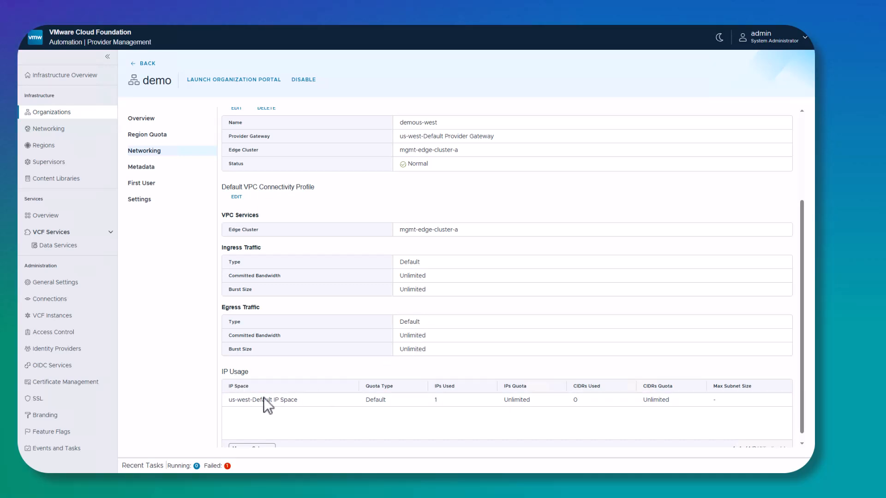
pyautogui.scroll(-1, 333, 422)
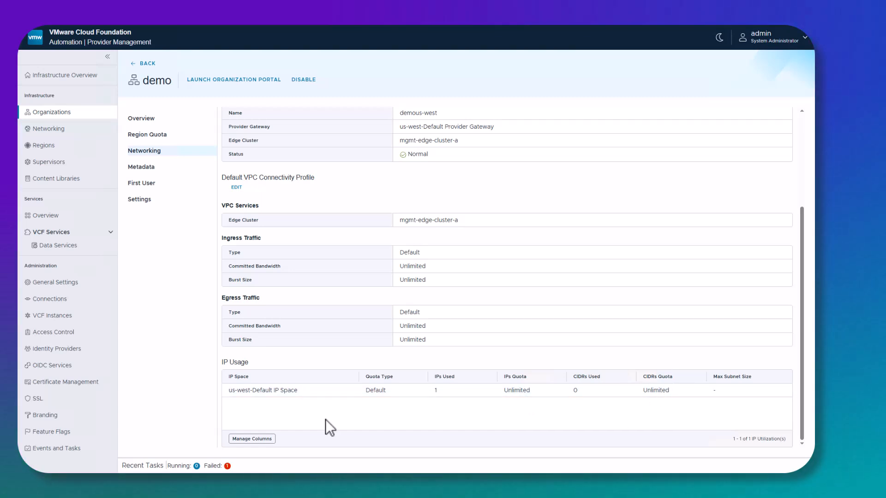
pyautogui.click(159, 185)
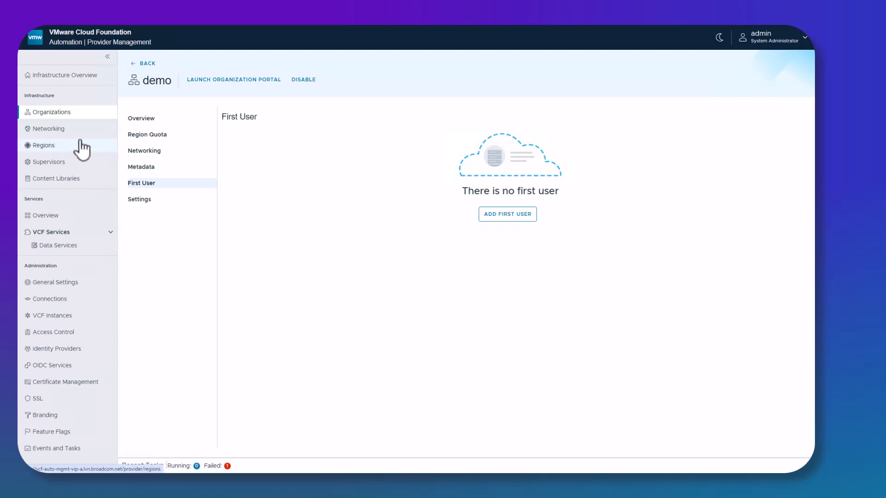
# Examine the provider gateways and the IP blocks and external reachability of us-west-Default IP Space, and open the regions list
pyautogui.click(68, 134)
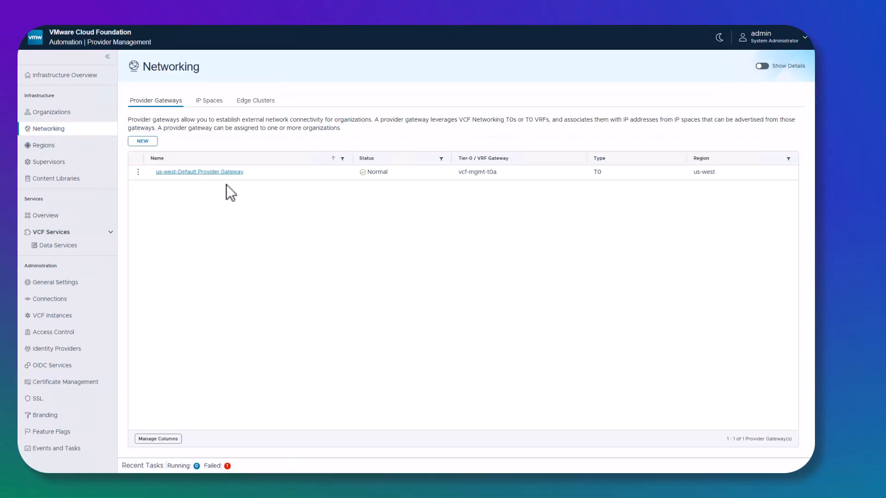
pyautogui.click(209, 102)
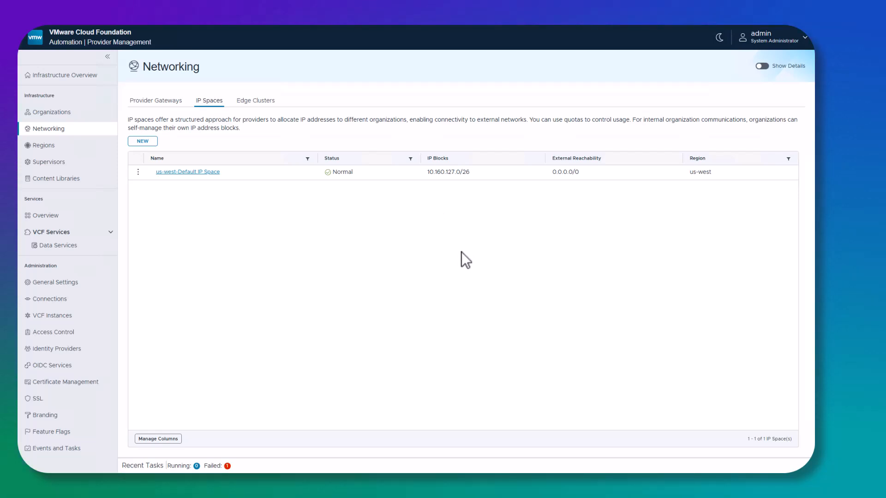
pyautogui.click(138, 172)
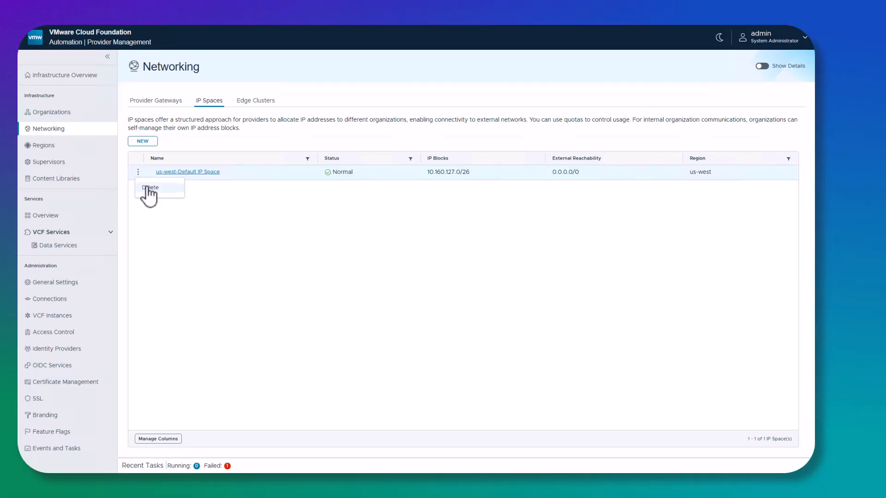
pyautogui.click(203, 173)
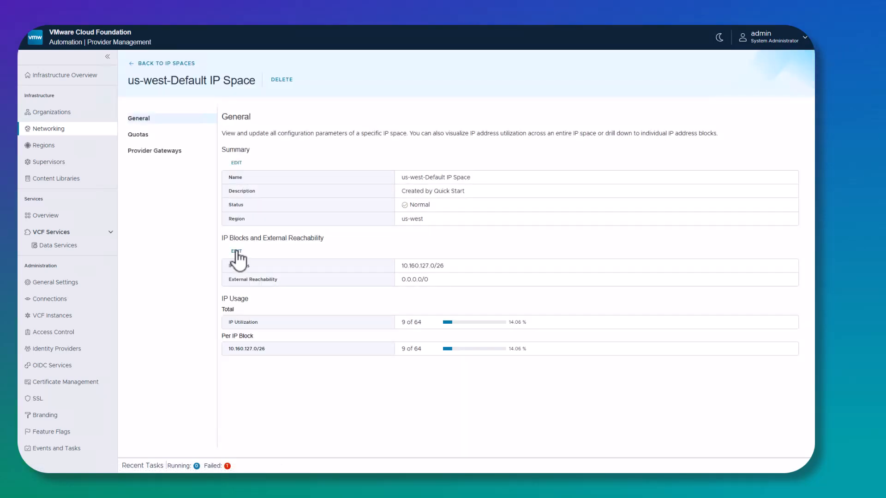
pyautogui.click(236, 252)
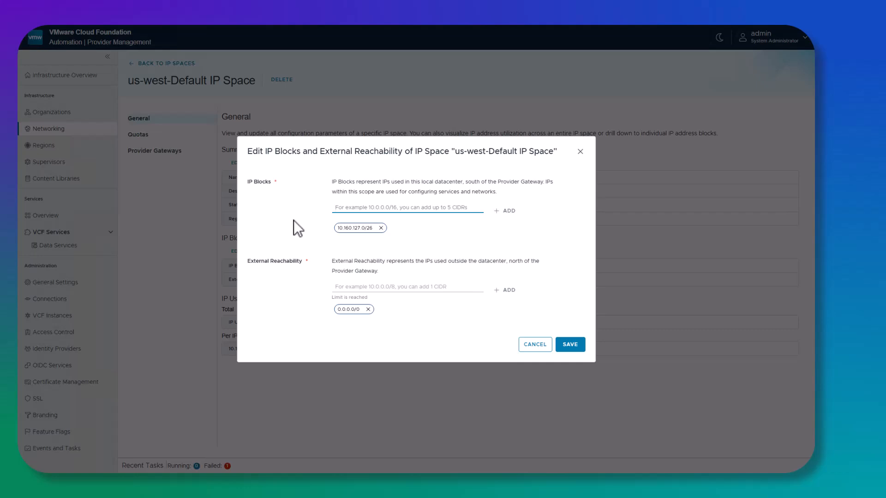
pyautogui.click(580, 153)
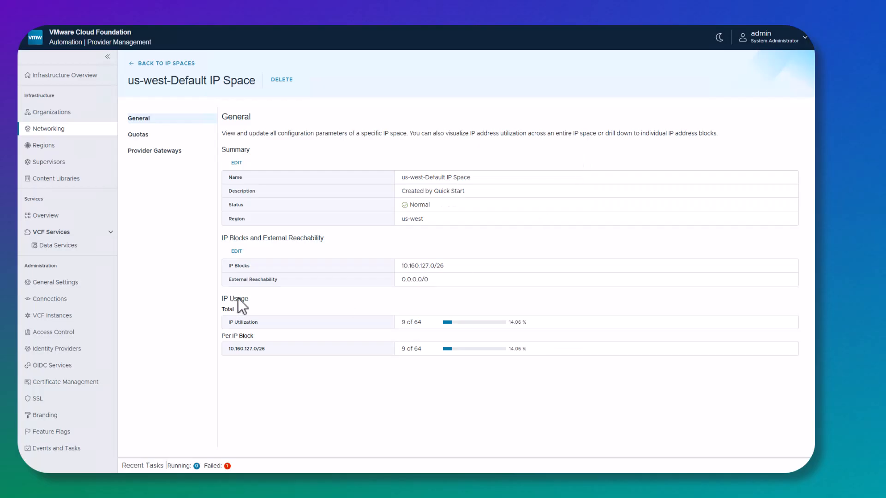
pyautogui.click(58, 146)
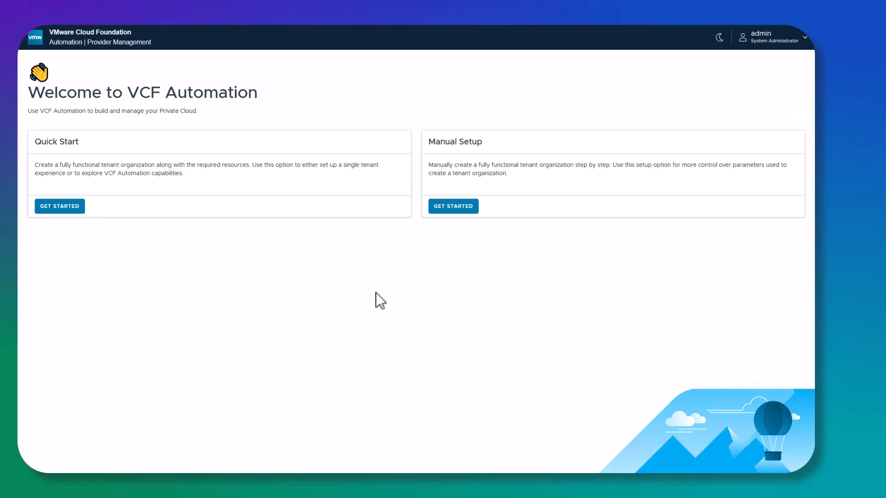
# Start the manual setup for creating a tenant organization step by step
pyautogui.click(451, 214)
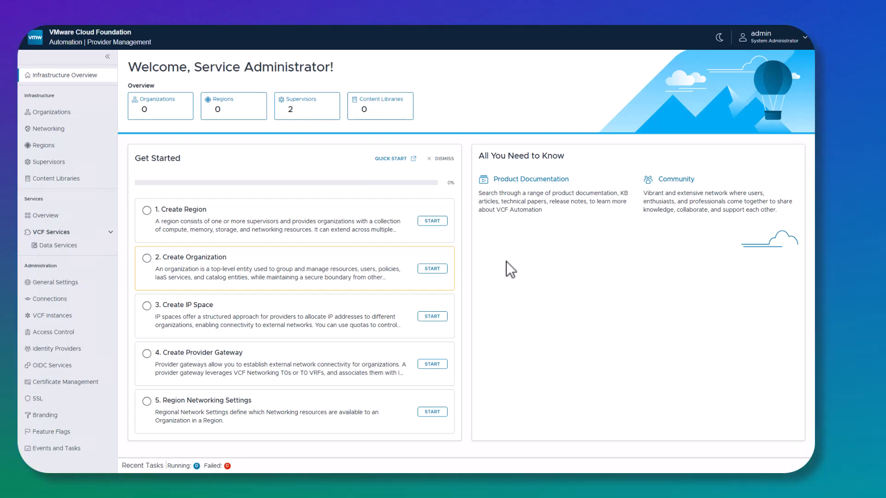
# Start a region named us-west on NSX Local Manager vcf-nsx-mgmt-vip-a.lvn.broadcom.net and select supervisor vcf-supervisor-mgmt-a
pyautogui.click(433, 223)
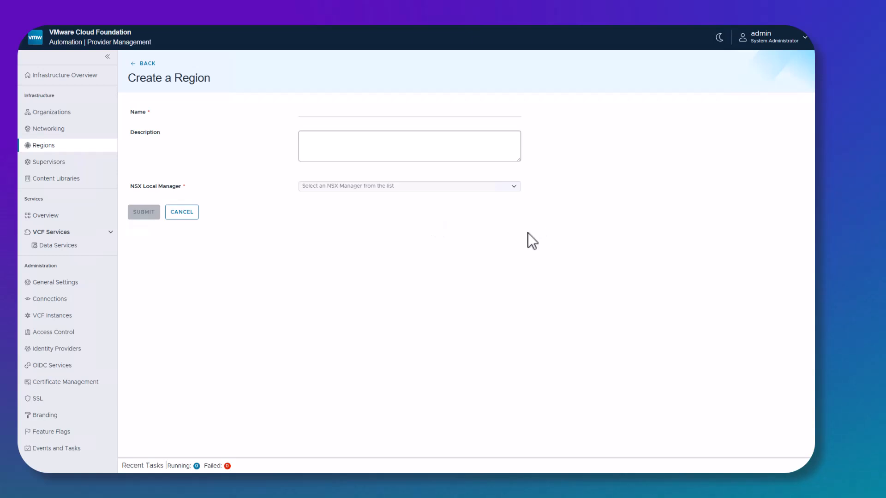
pyautogui.click(303, 110)
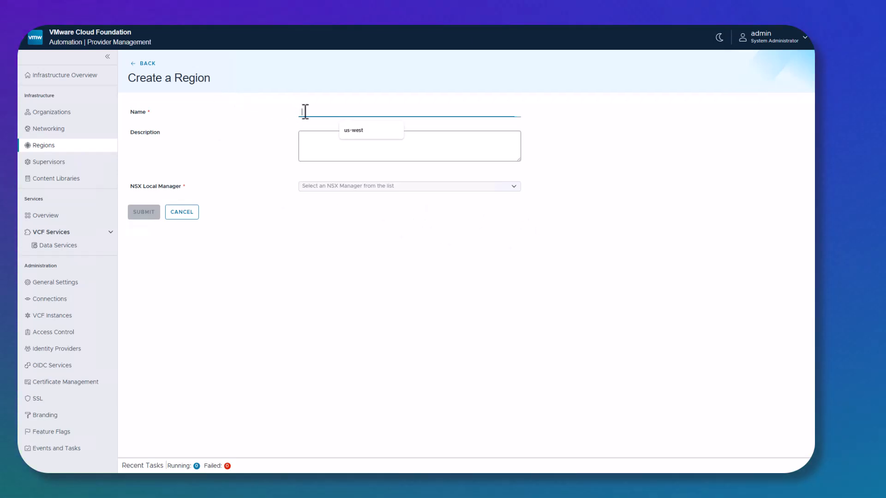
pyautogui.click(356, 131)
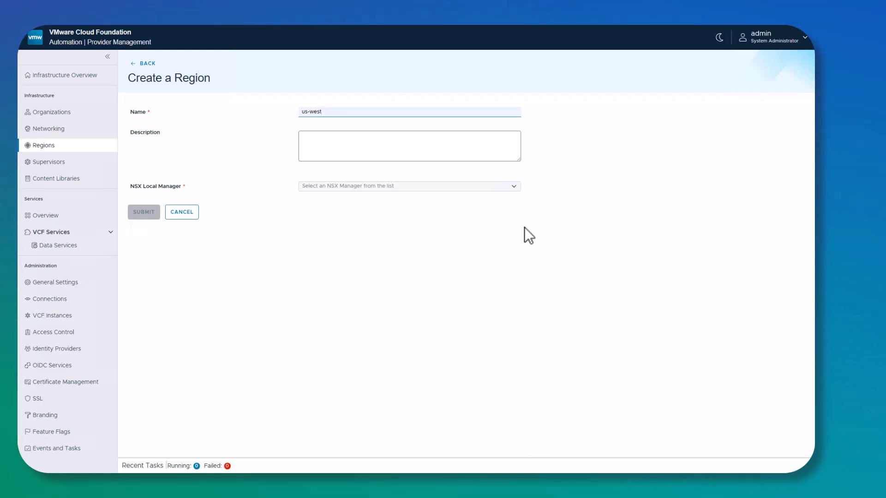
pyautogui.click(514, 187)
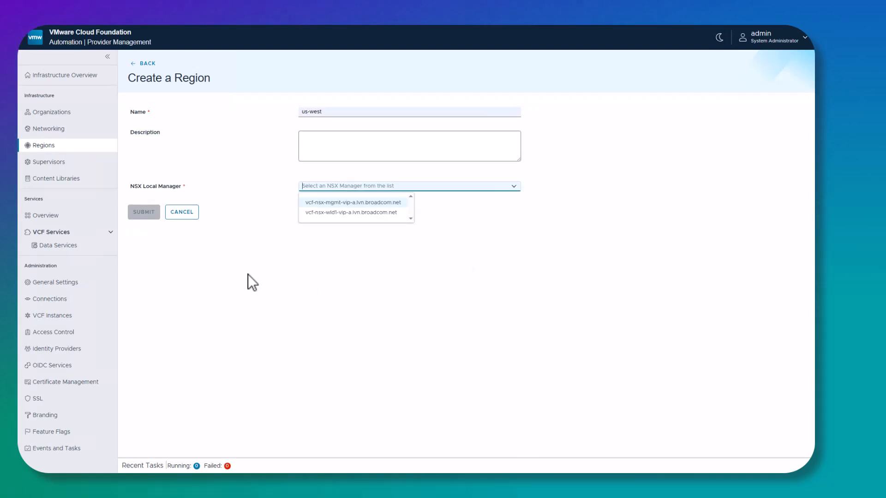
pyautogui.click(325, 202)
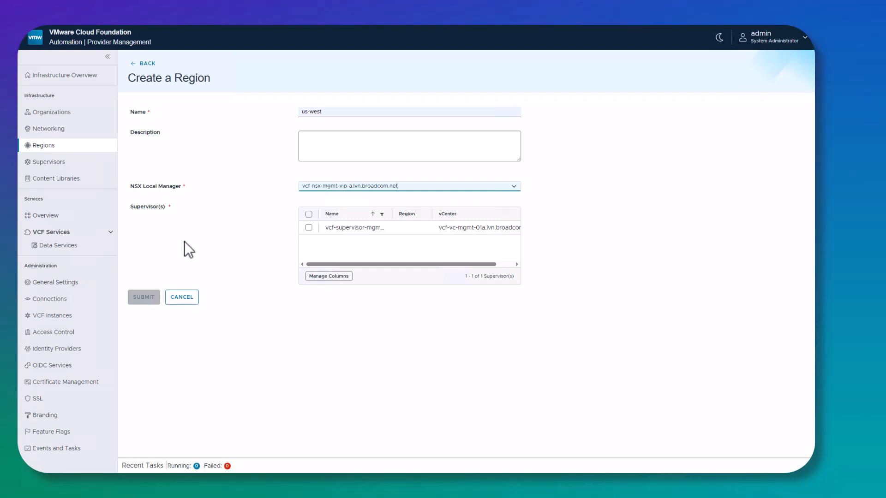
pyautogui.click(309, 228)
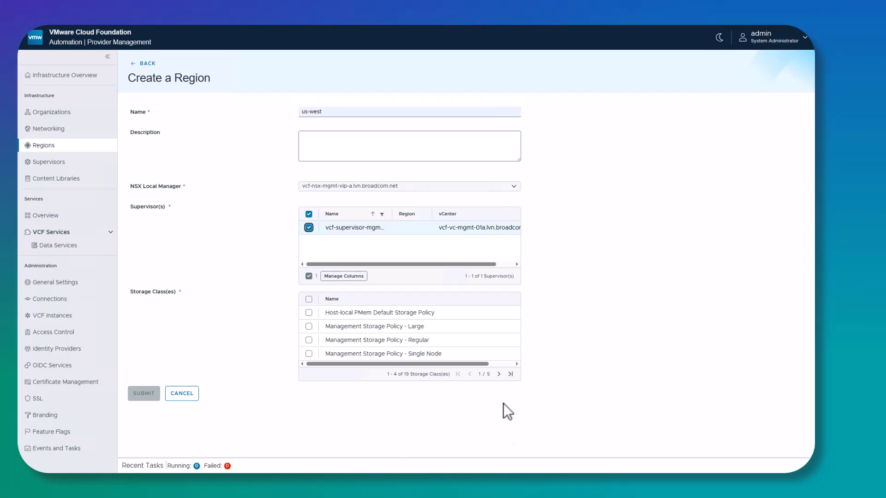
# Assign storage class site-a-vsan-supervisor-default-storage-policy to us-west, submit the region and check its creation in the recent tasks
pyautogui.click(499, 375)
pyautogui.click(499, 375)
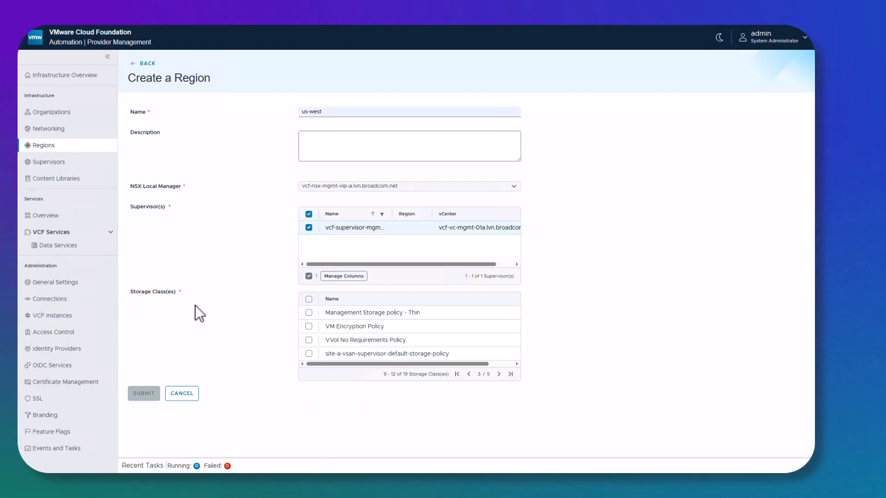
pyautogui.click(308, 354)
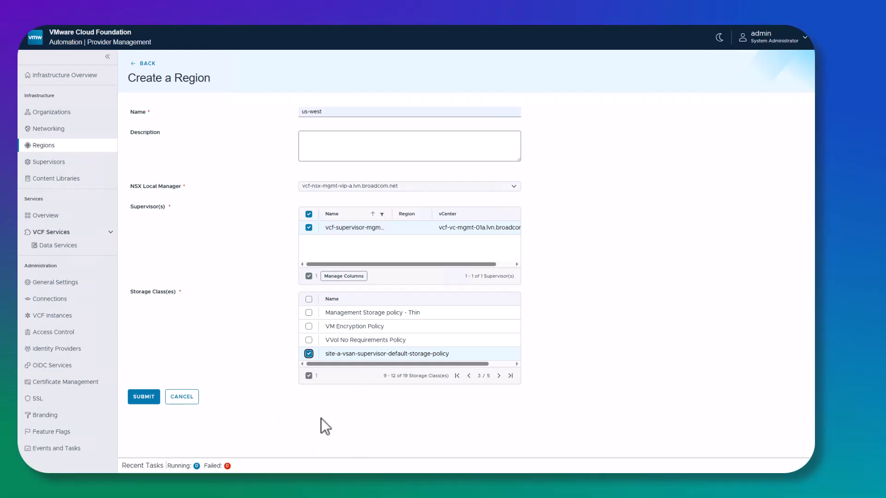
pyautogui.click(144, 397)
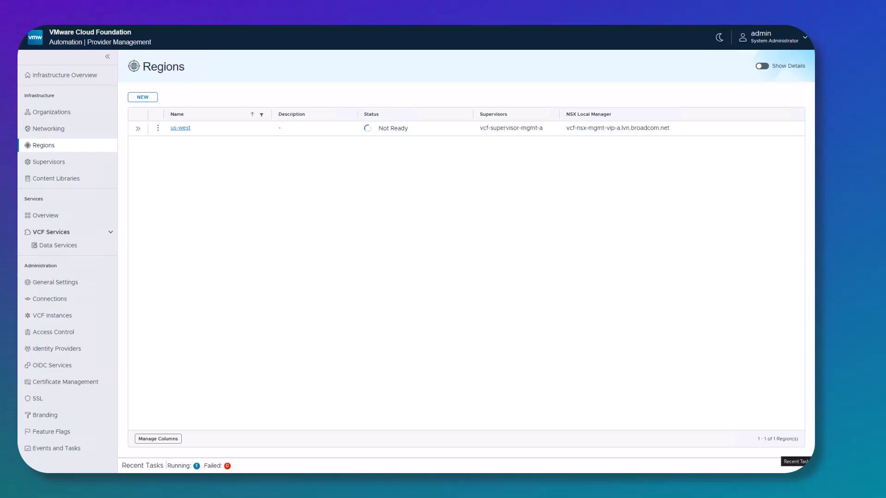
pyautogui.click(808, 466)
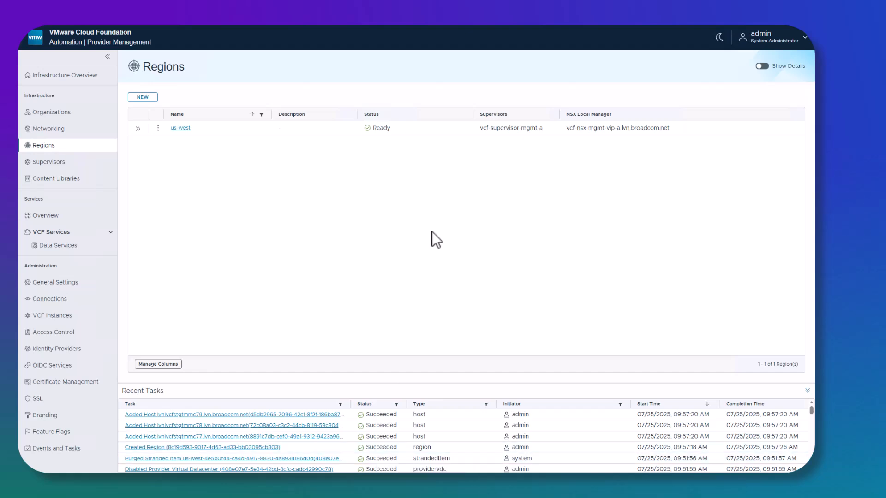
pyautogui.click(807, 391)
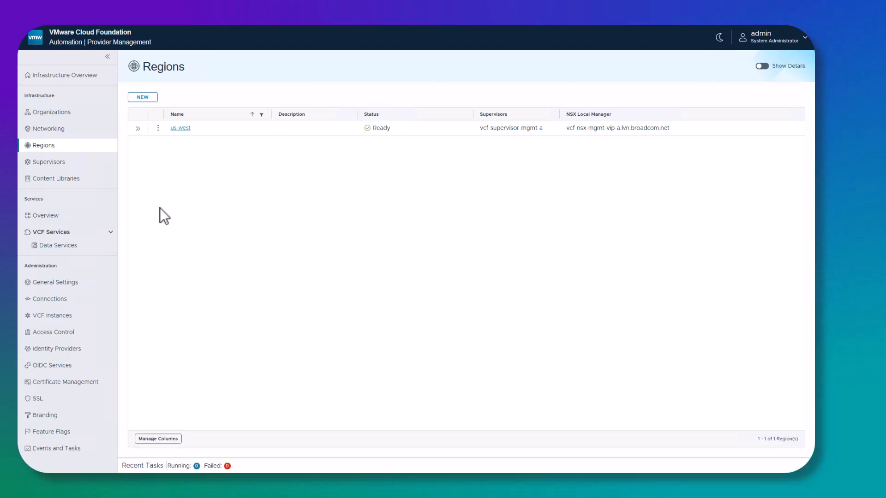
# Start a second region named us-east on NSX Local Manager vcf-nsx-wld1-vip-a.lvn.broadcom.net and select supervisor vcf-supervisor-wld1-a
pyautogui.click(143, 98)
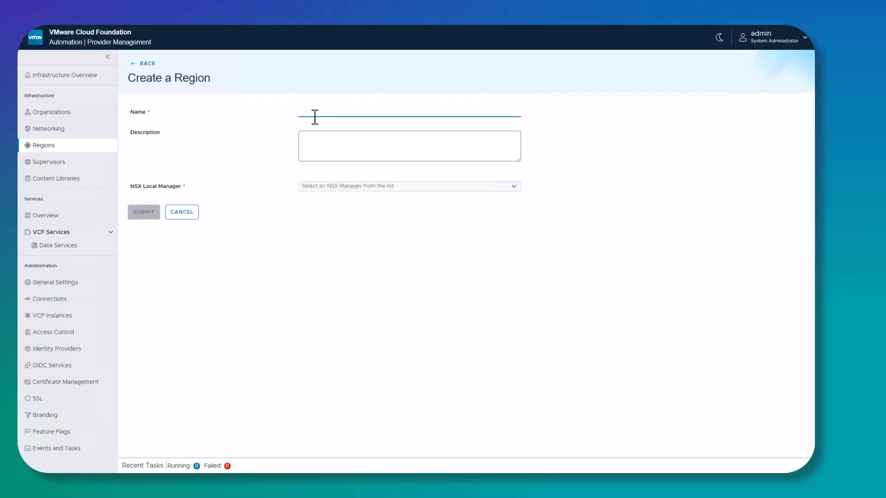
pyautogui.write('us-east')
pyautogui.click(516, 187)
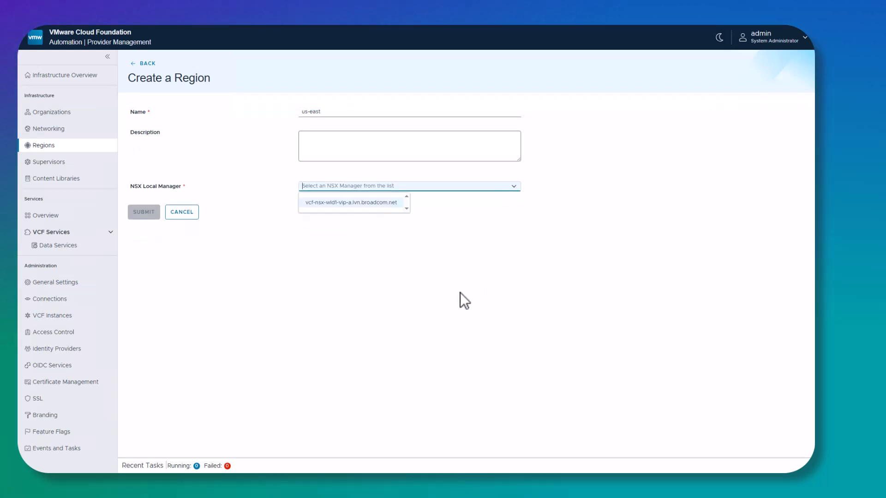
pyautogui.click(328, 203)
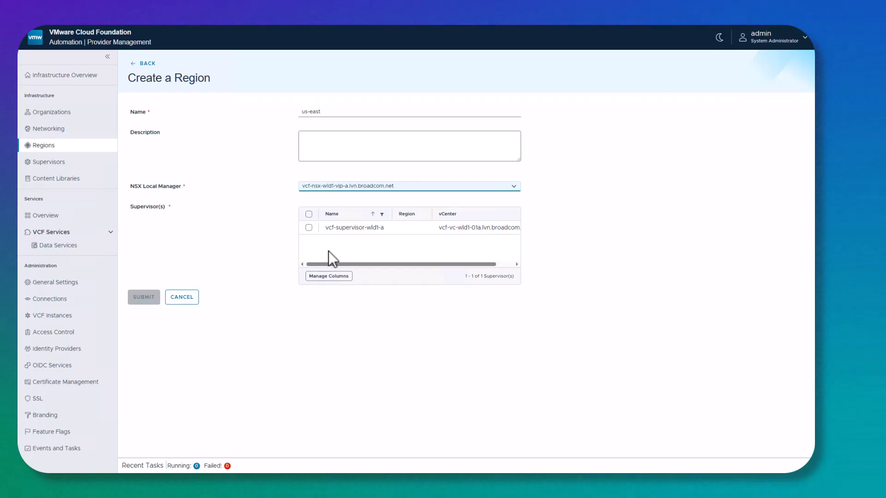
pyautogui.click(309, 228)
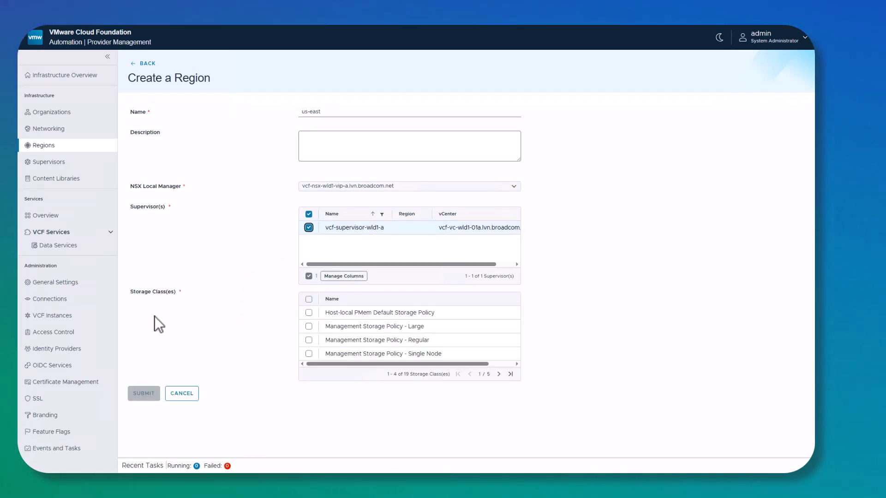
# Assign storage class site-a-vsan-supervisor-default-storage-policy to us-east and submit the region
pyautogui.click(499, 375)
pyautogui.click(499, 375)
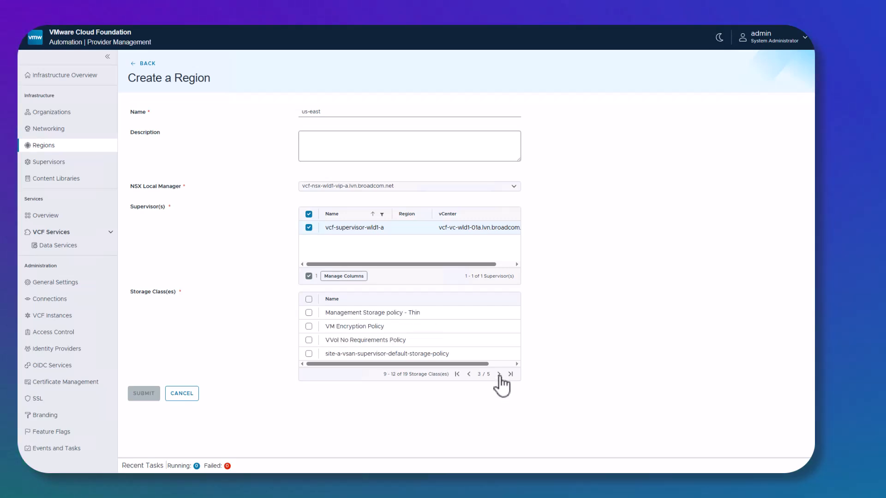
pyautogui.click(309, 354)
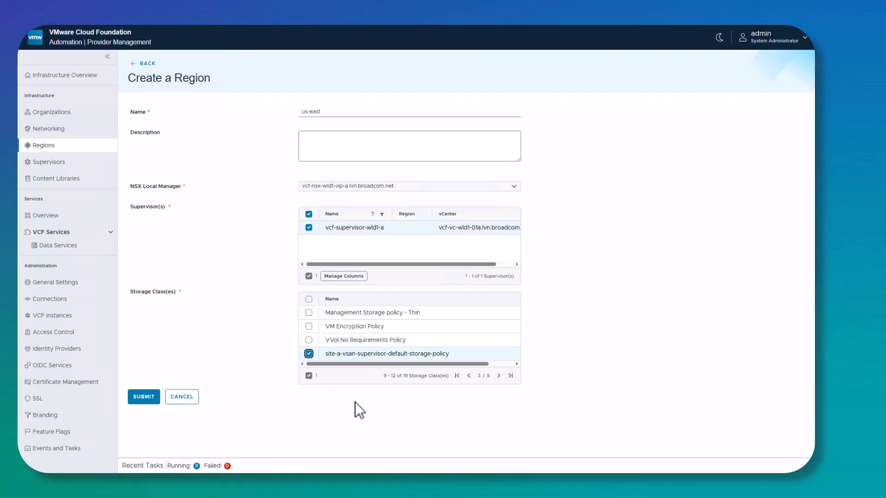
pyautogui.click(140, 400)
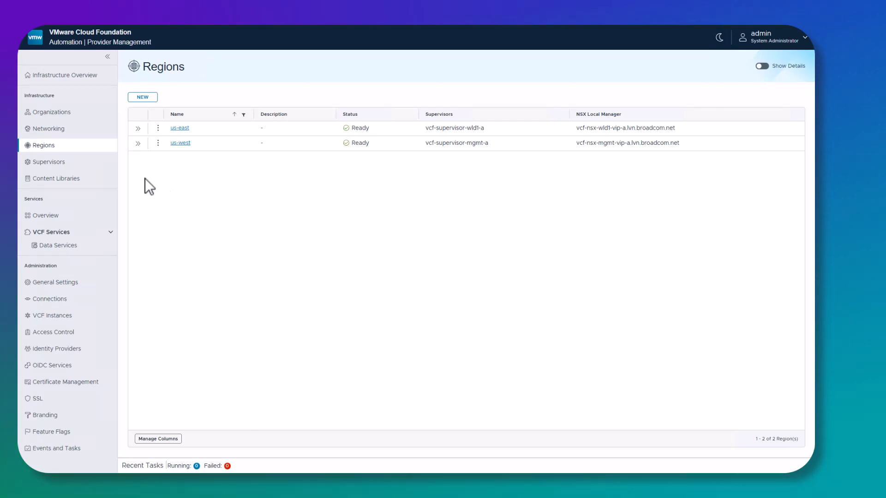
# Examine the Get Started progress and the sections of the Create Organization form, and return to the organizations list
pyautogui.click(82, 78)
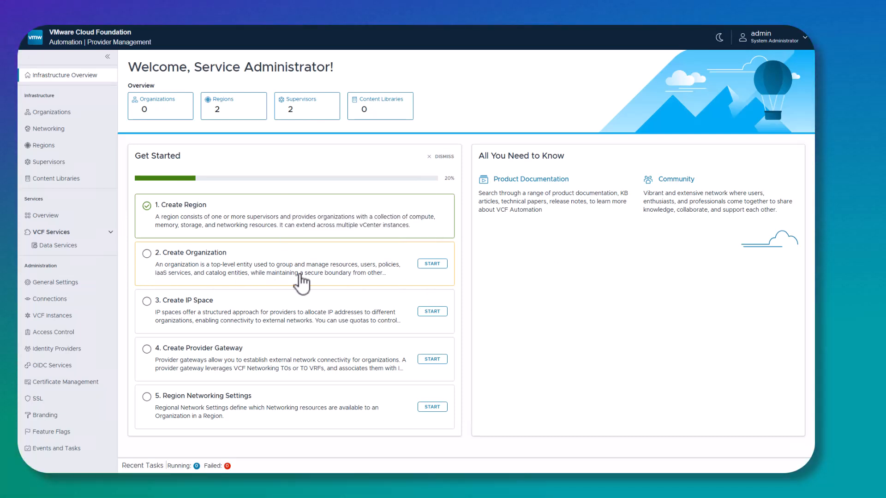
pyautogui.moveTo(223, 281)
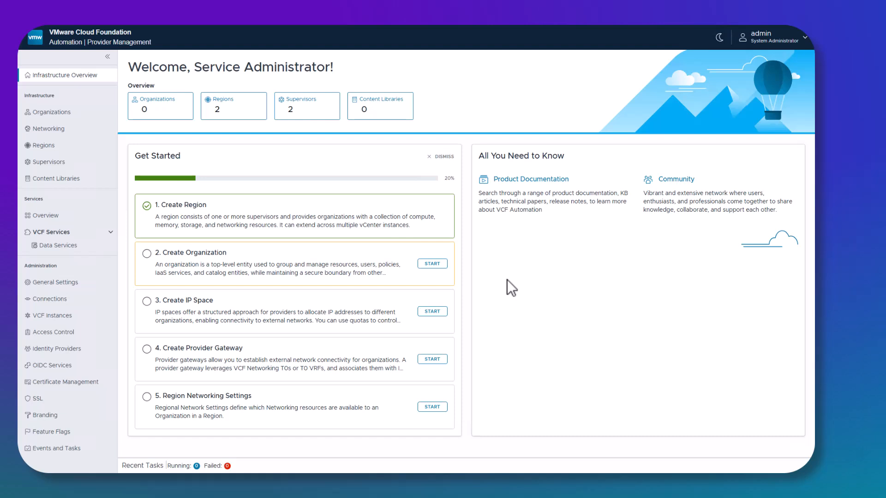
pyautogui.click(433, 264)
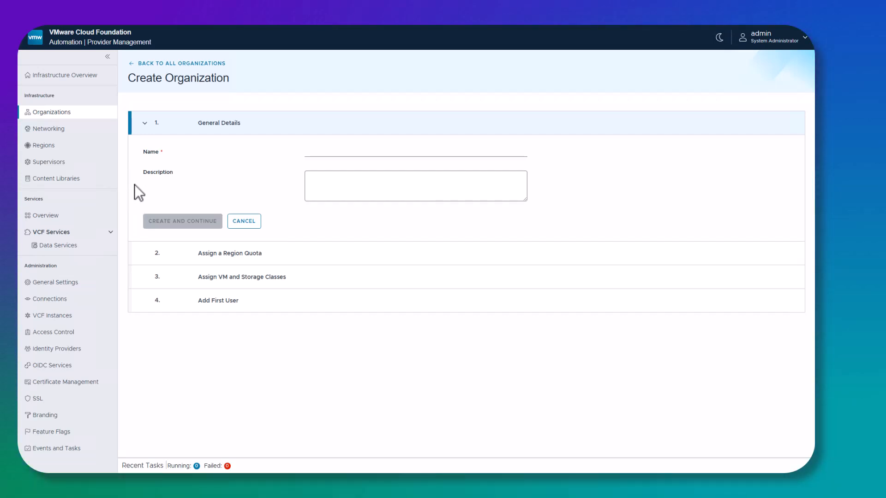
pyautogui.click(170, 65)
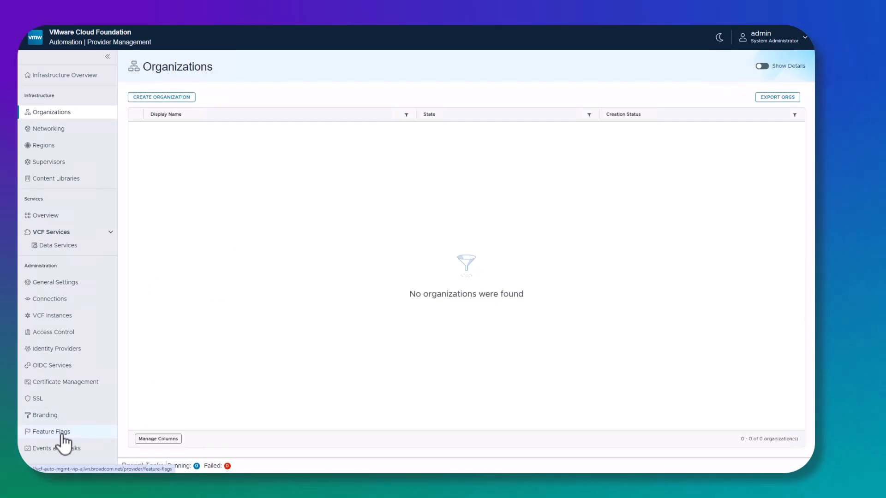
# Enable the Classic Tenant Creation feature flag
pyautogui.click(55, 433)
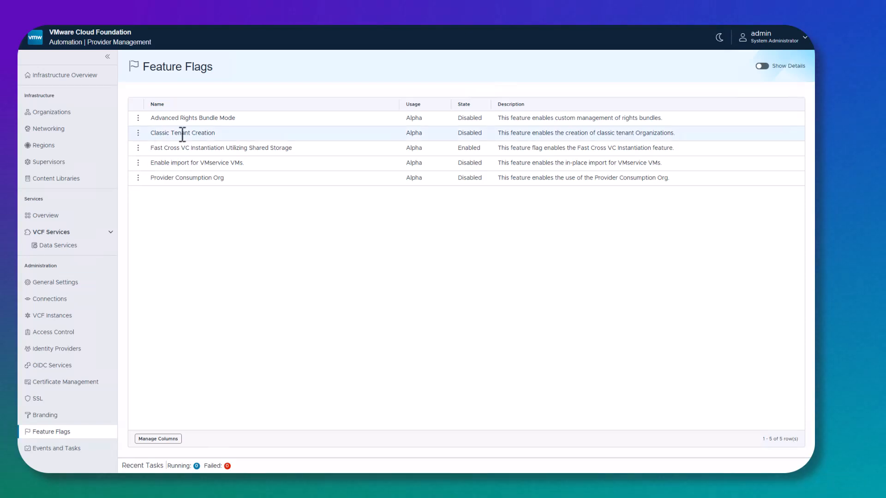
pyautogui.click(138, 134)
pyautogui.click(143, 150)
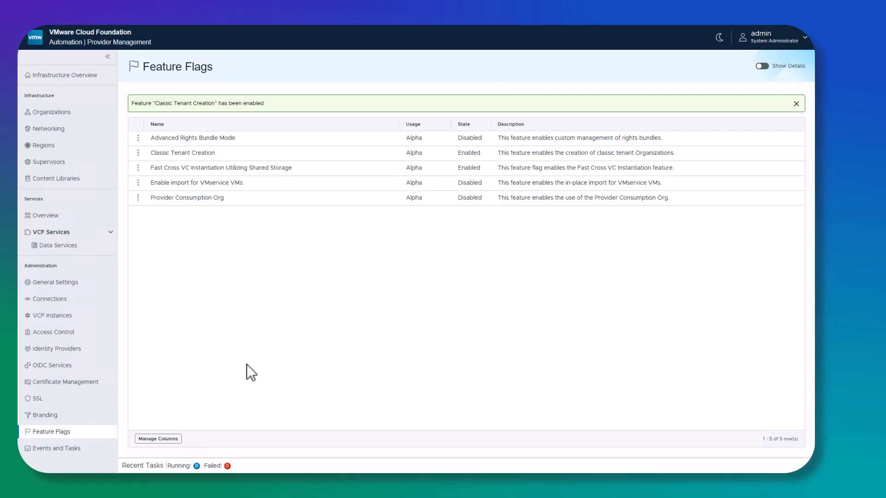
# Examine the organization types offered when creating an organization, and return to the organizations list without creating one
pyautogui.click(65, 114)
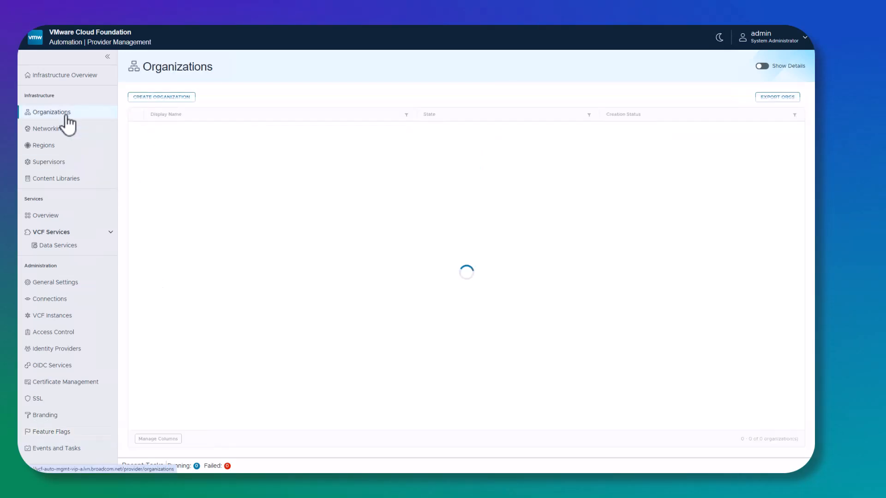
pyautogui.click(164, 99)
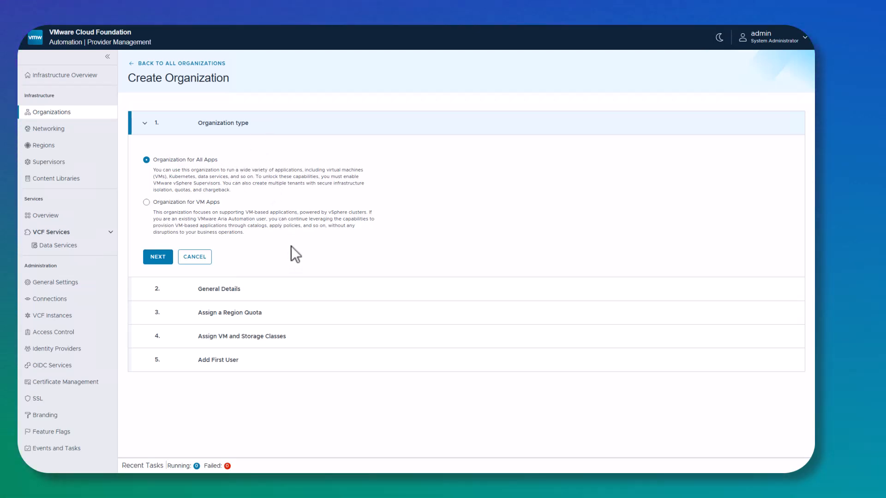
pyautogui.click(155, 64)
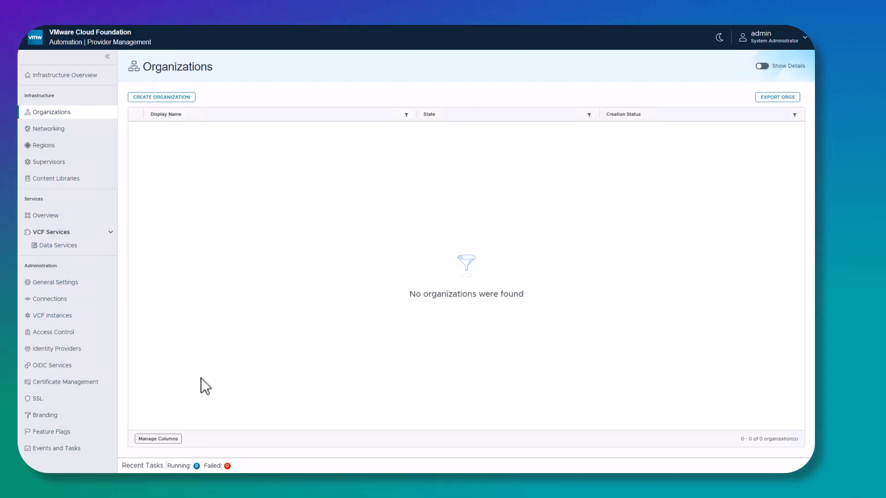
# Enable the Provider Consumption Org feature flag
pyautogui.click(45, 436)
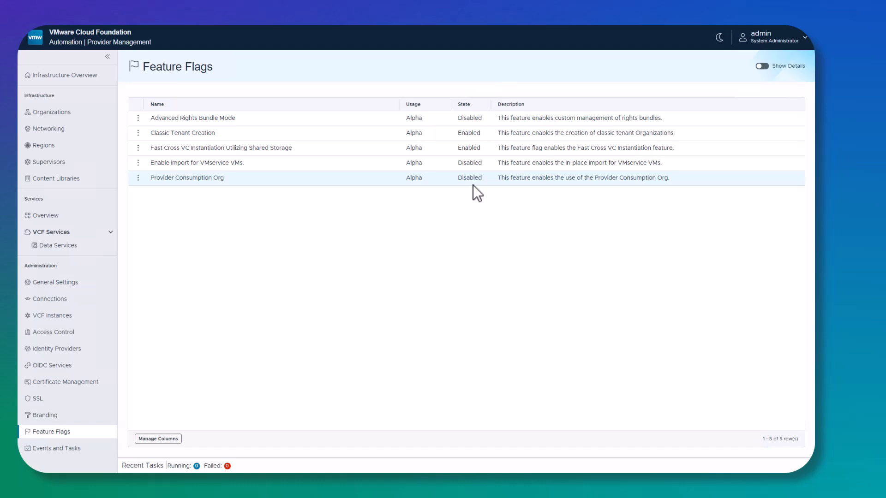
pyautogui.click(137, 178)
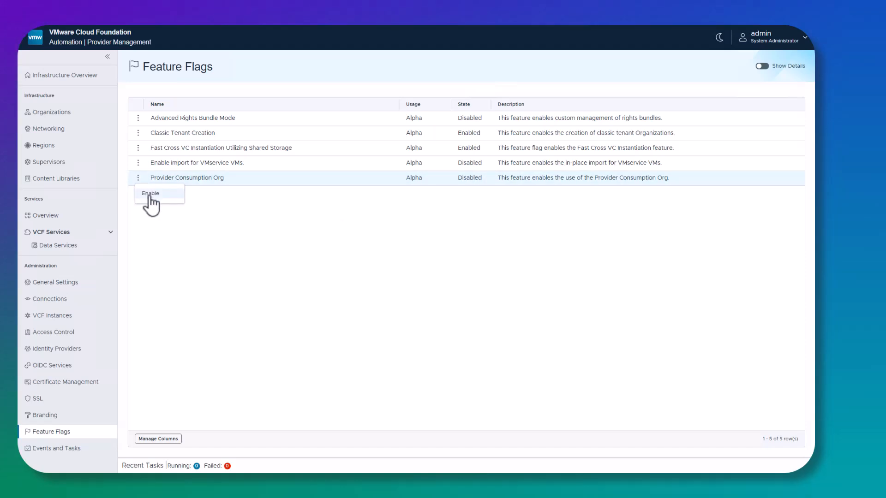
pyautogui.click(146, 193)
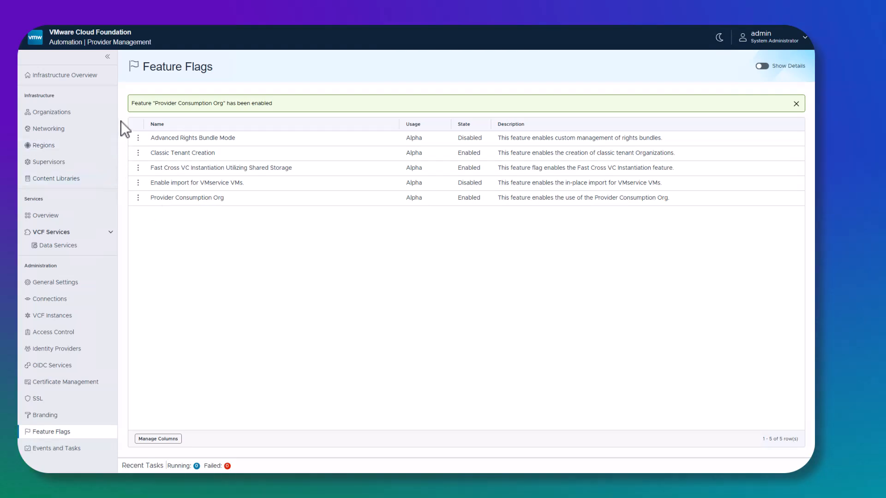
# Open the Provider Consumption Org organization and disable it
pyautogui.click(65, 113)
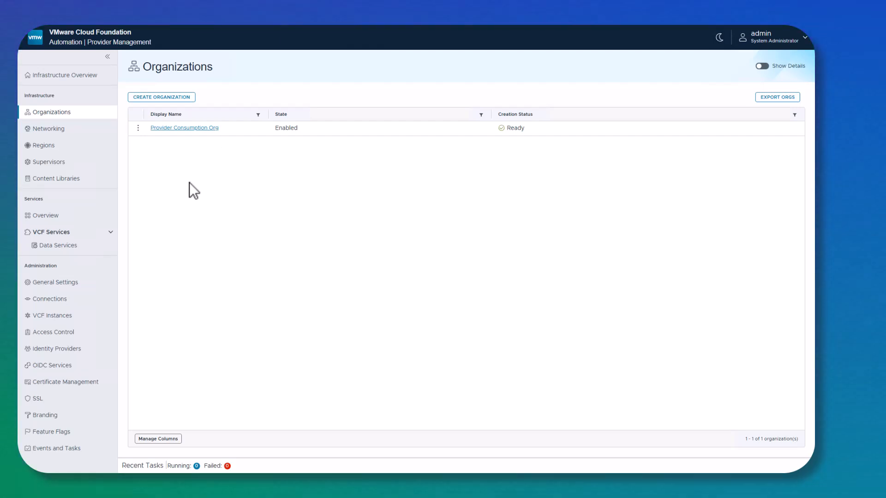
pyautogui.click(171, 129)
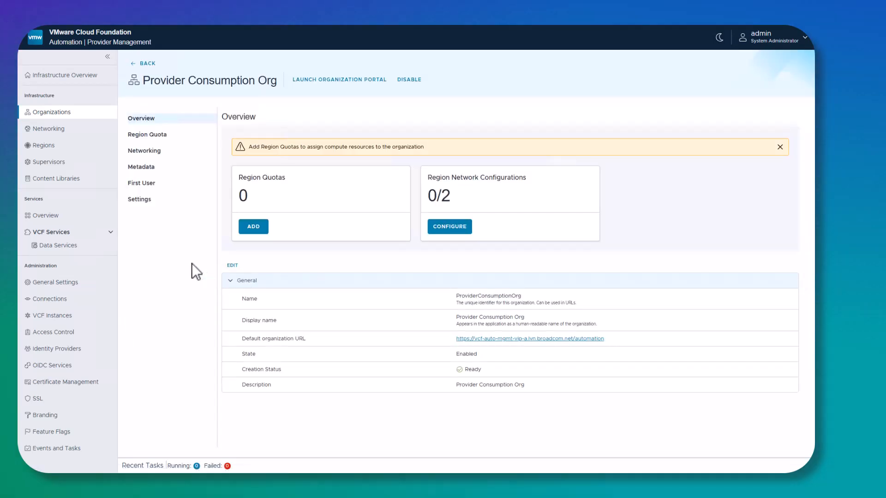
pyautogui.click(409, 80)
pyautogui.click(507, 294)
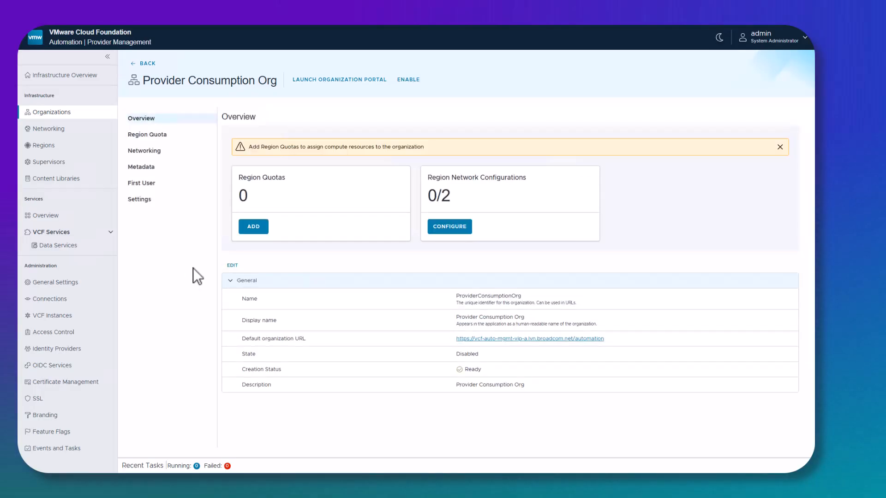
# Change the organization's name and display name to acme, set its description to "ACME Provider Consumption Org", and save
pyautogui.click(232, 267)
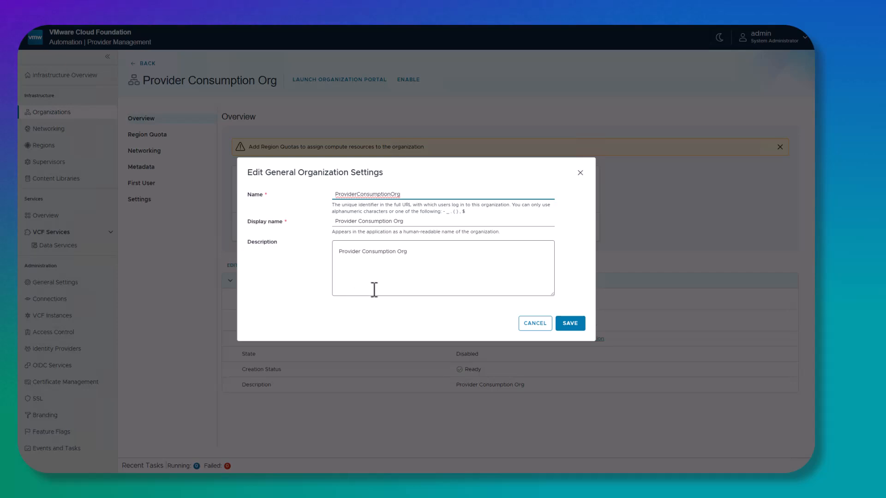
pyautogui.moveTo(411, 193); pyautogui.dragTo(304, 192)
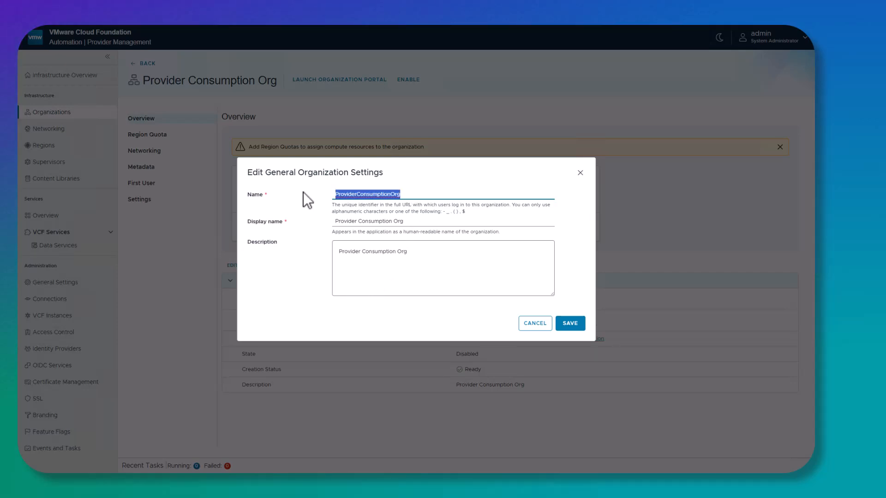
pyautogui.write('acme')
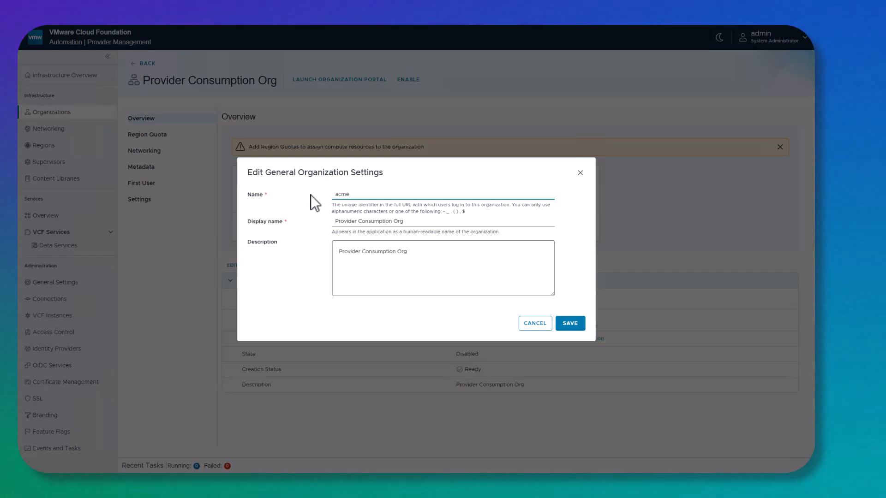
pyautogui.moveTo(409, 222); pyautogui.dragTo(287, 221)
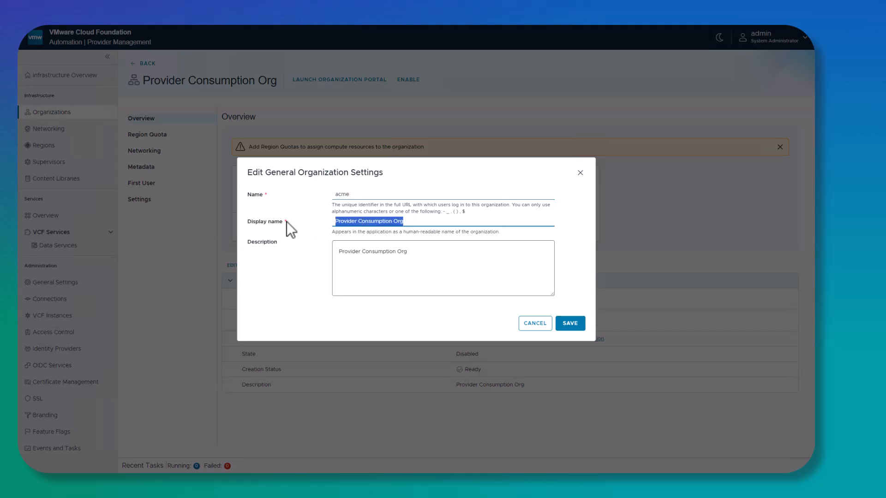
pyautogui.write('acme')
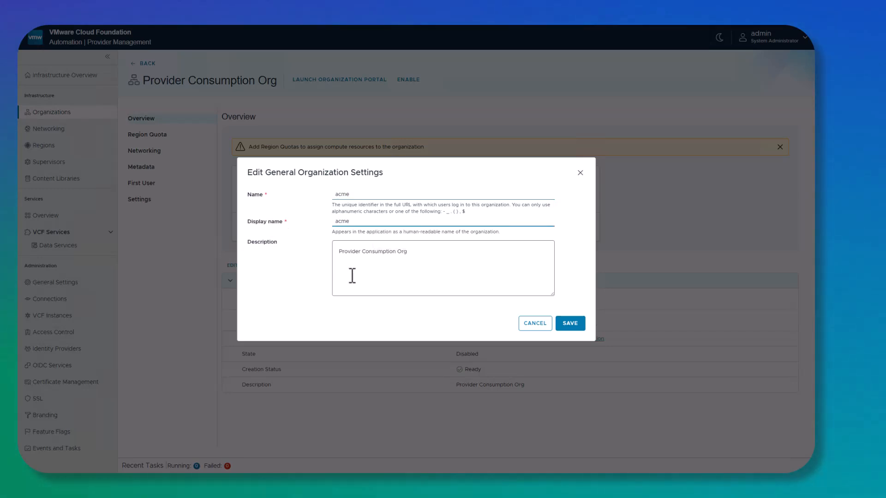
pyautogui.click(341, 252)
pyautogui.write('ACM')
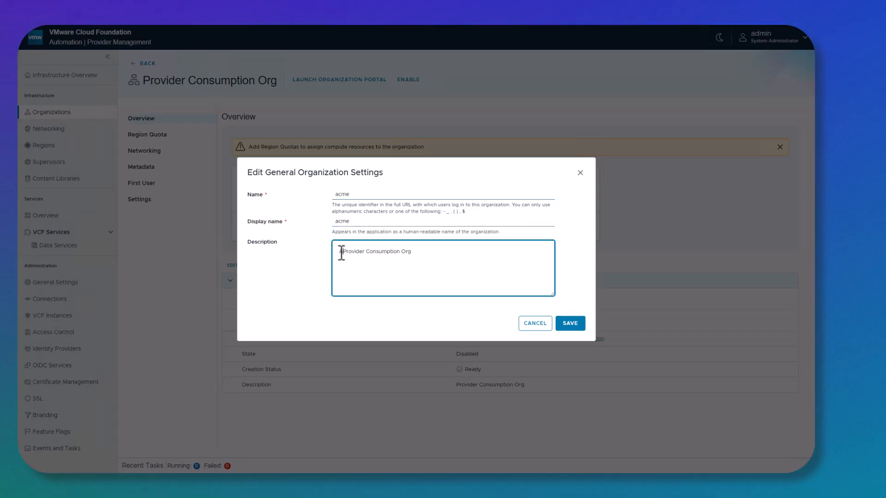
pyautogui.write('E')
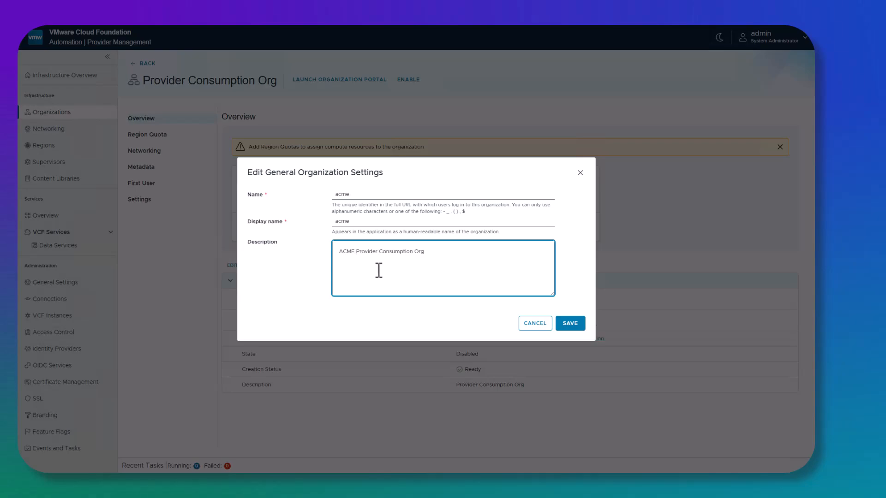
pyautogui.click(571, 323)
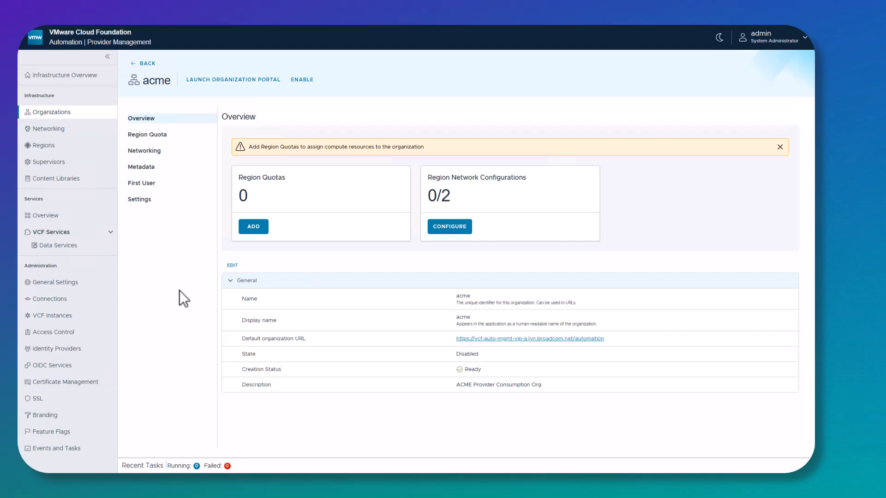
# Enable the acme organization and return to the organizations list after checking the infrastructure overview
pyautogui.click(301, 82)
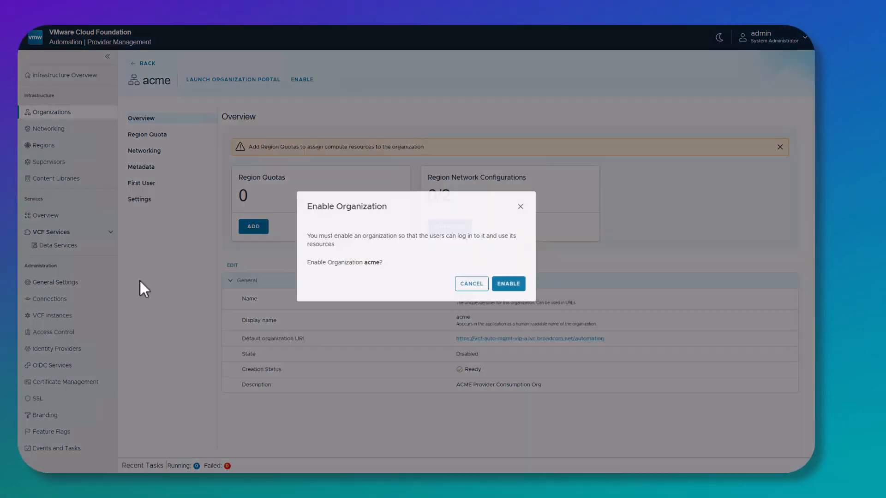
pyautogui.click(507, 284)
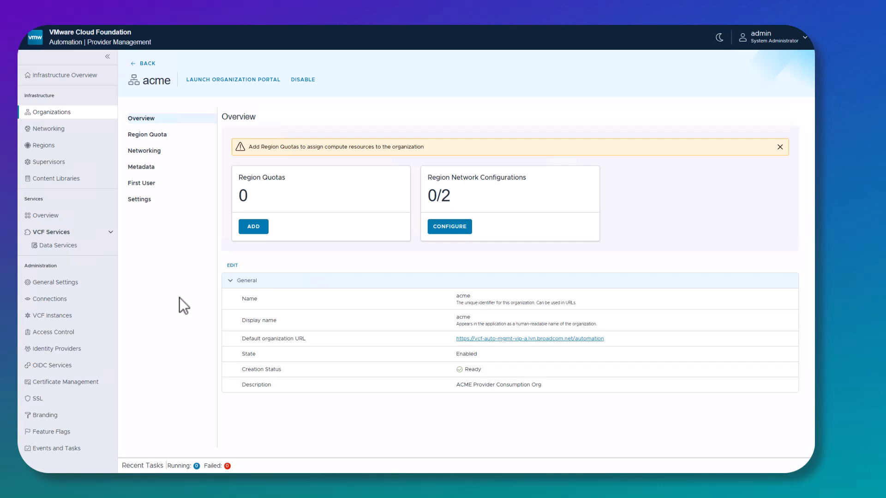
pyautogui.click(90, 117)
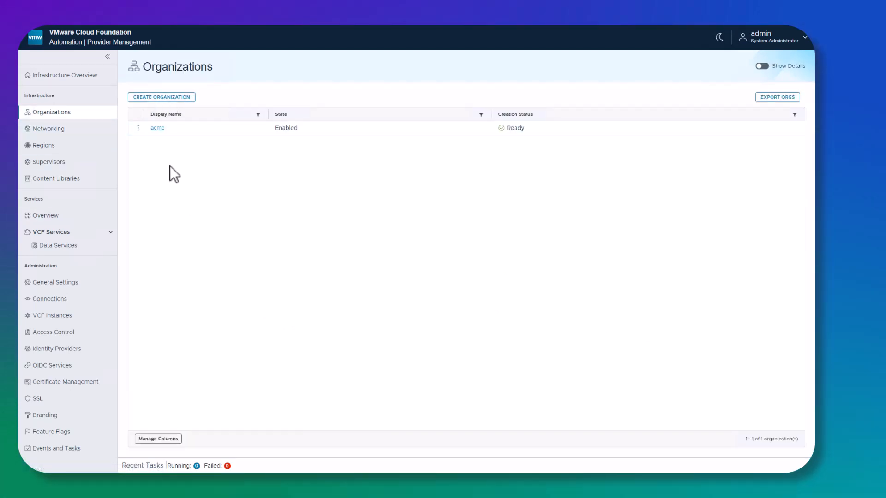
pyautogui.click(65, 76)
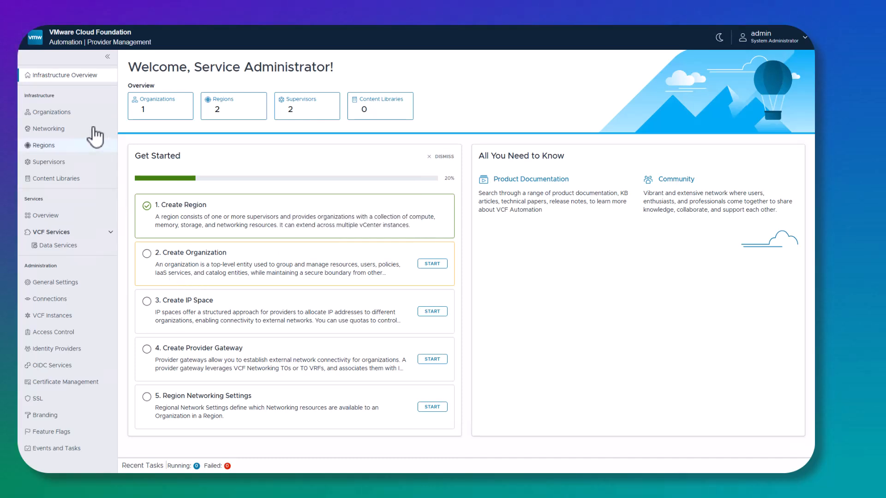
pyautogui.click(69, 120)
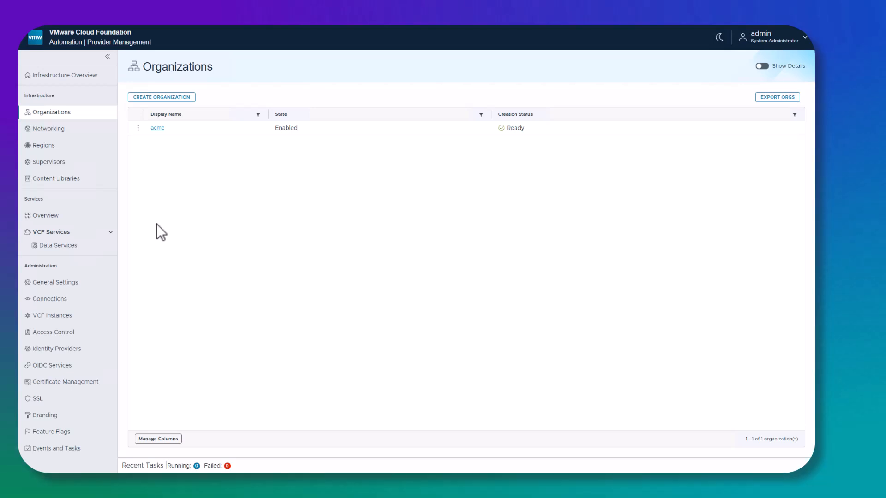
# Start a region quota for the acme organization, using region us-west and supervisor vcf-supervisor-mgmt-a
pyautogui.click(157, 129)
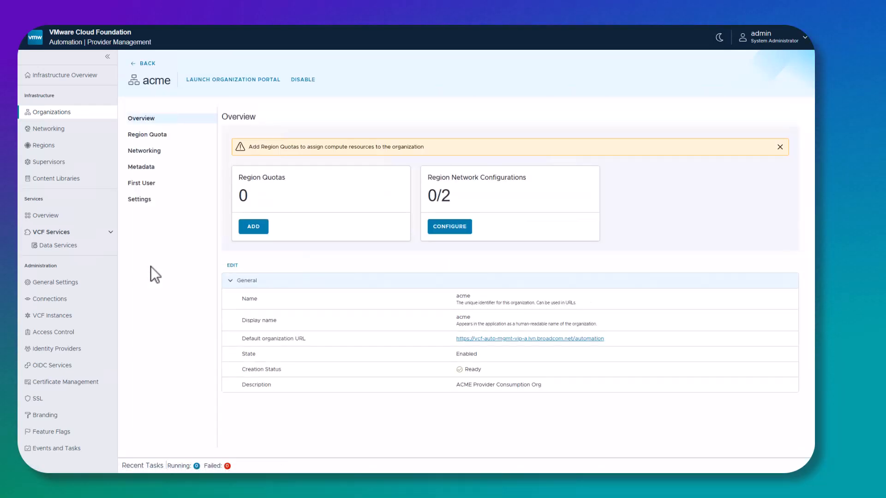
pyautogui.doubleClick(242, 194)
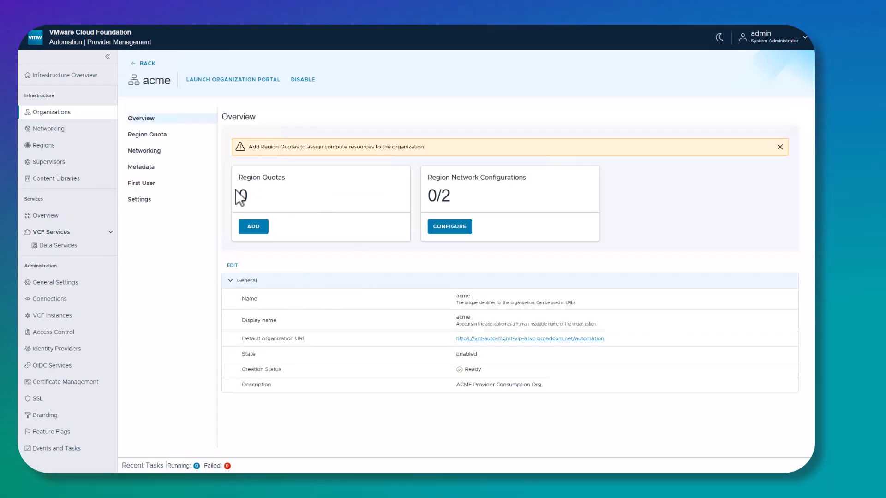
pyautogui.moveTo(431, 199); pyautogui.dragTo(437, 201)
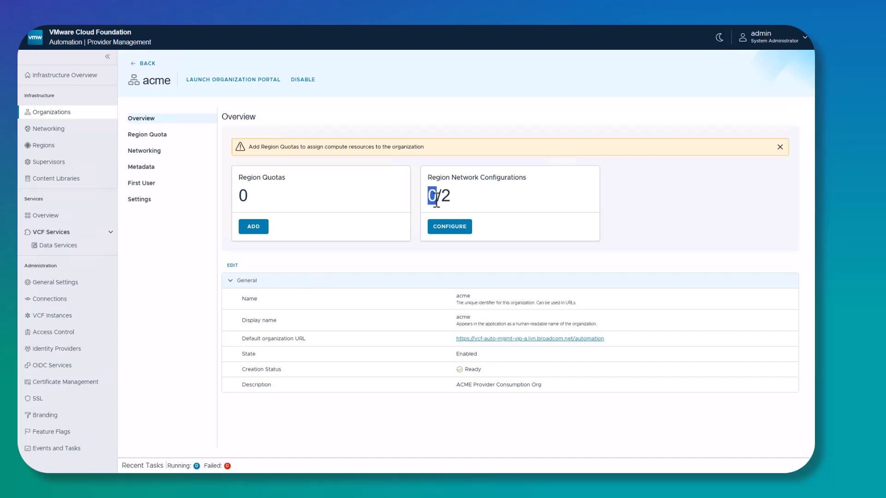
pyautogui.click(180, 254)
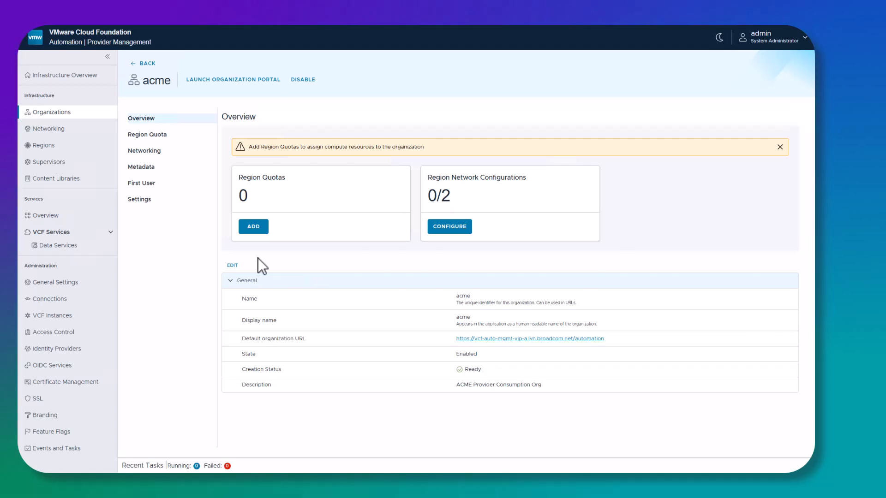
pyautogui.click(255, 227)
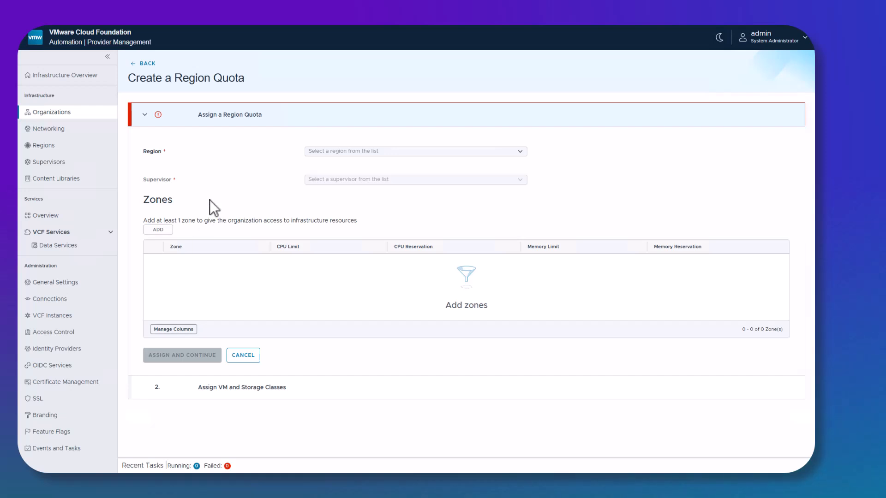
pyautogui.click(525, 150)
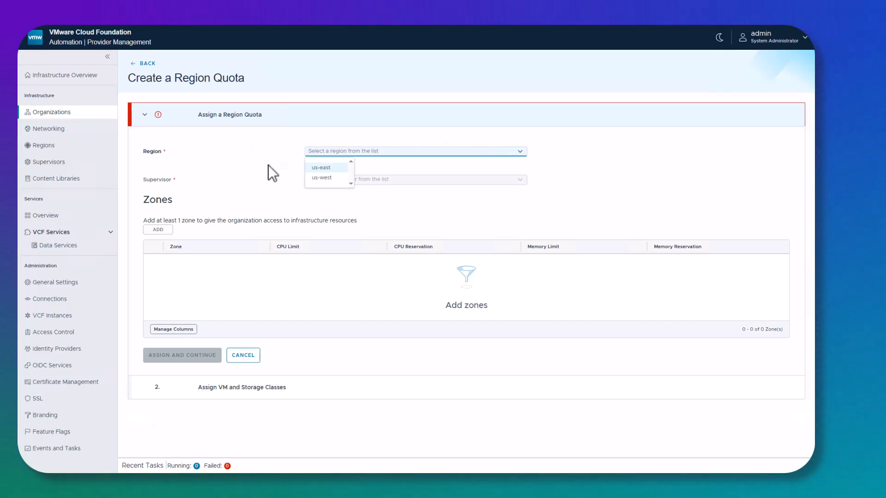
pyautogui.click(323, 180)
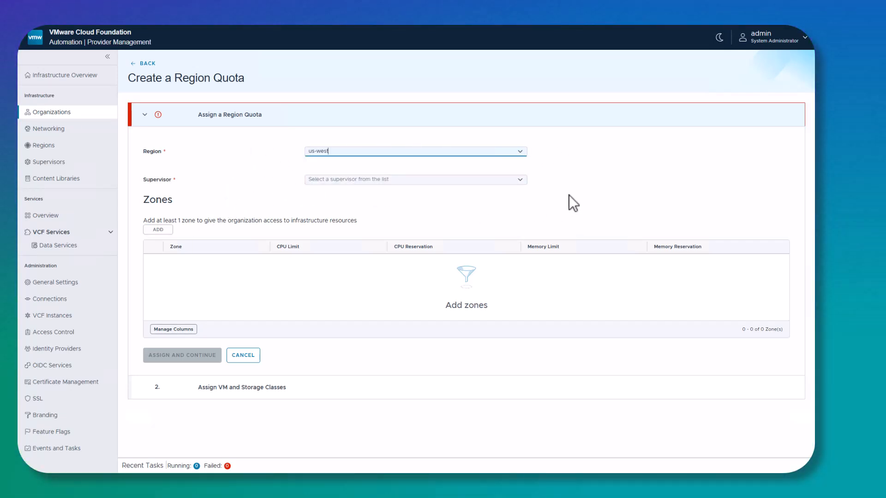
pyautogui.click(520, 180)
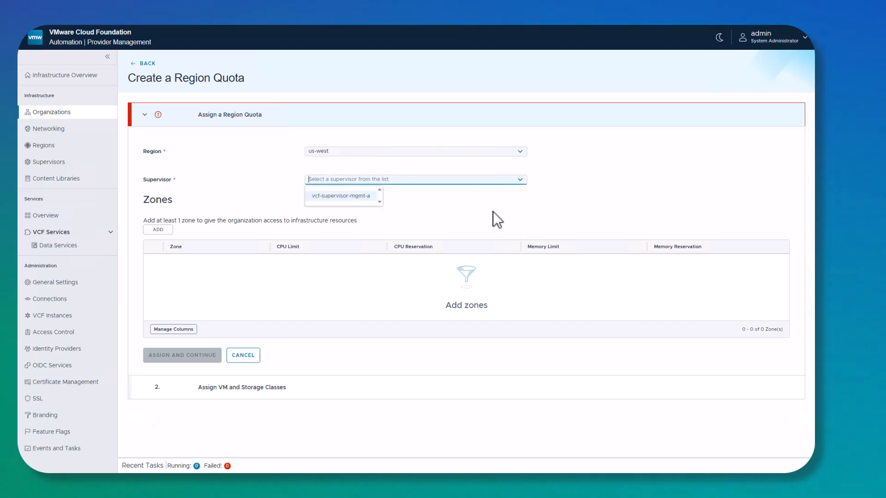
pyautogui.click(339, 197)
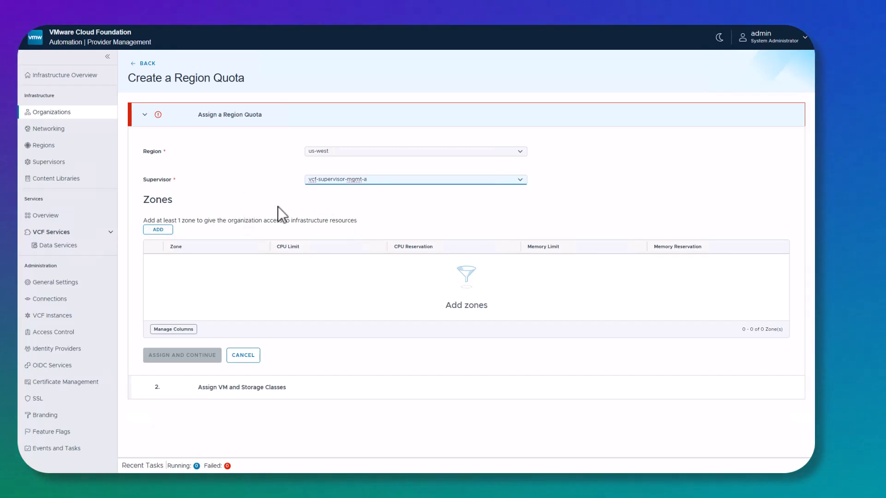
# Add zone-1 to the region quota with a 50 GHz CPU limit and a 256 GB memory limit, and assign the quota
pyautogui.click(155, 230)
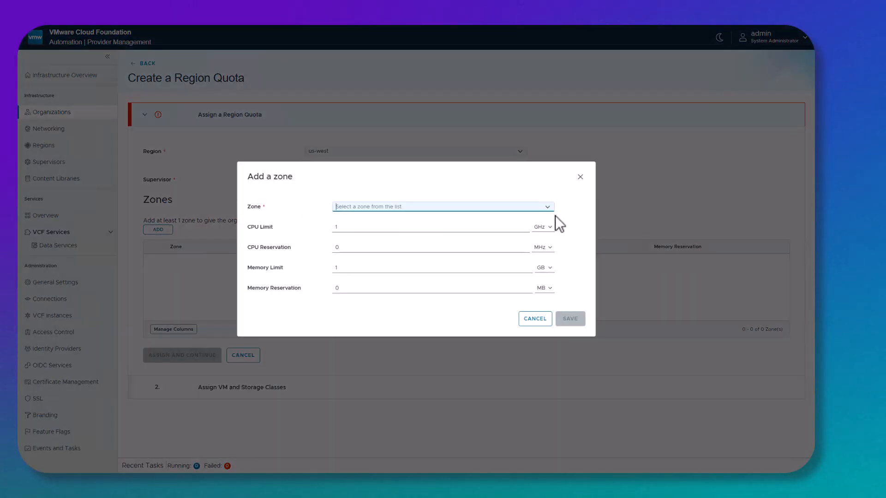
pyautogui.click(550, 210)
pyautogui.click(349, 223)
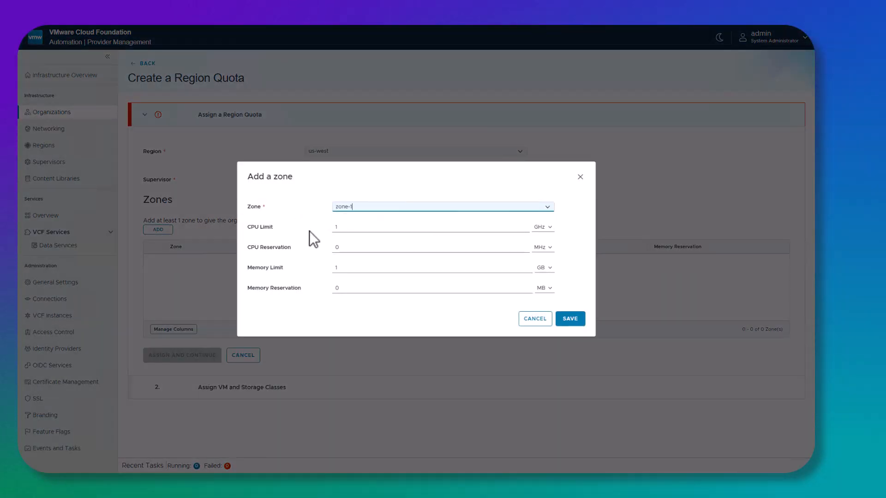
pyautogui.moveTo(346, 228); pyautogui.dragTo(330, 229)
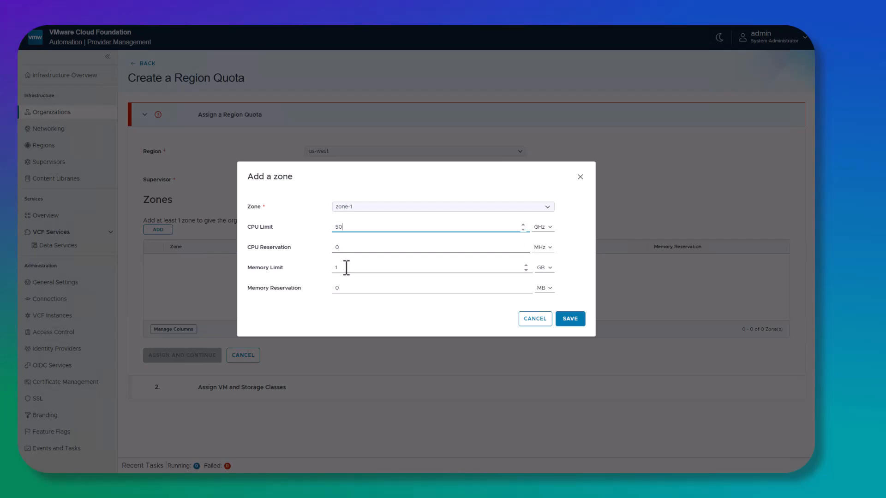
pyautogui.moveTo(346, 270); pyautogui.dragTo(326, 271)
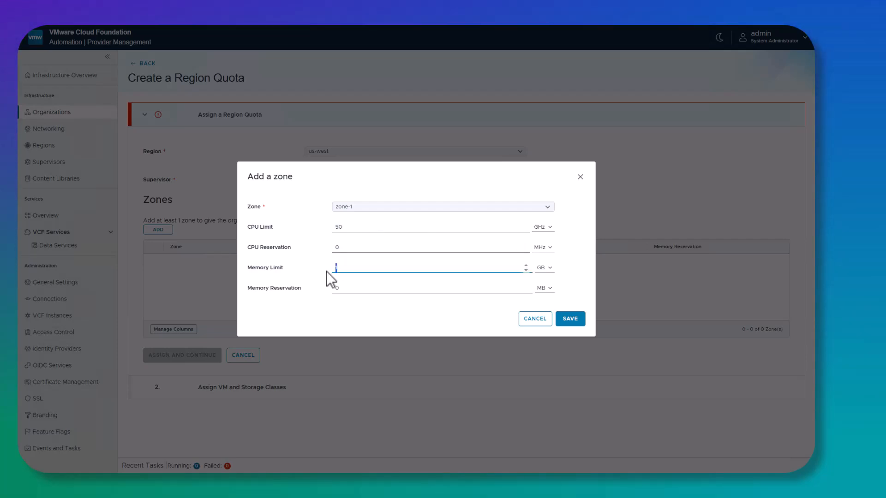
pyautogui.click(328, 317)
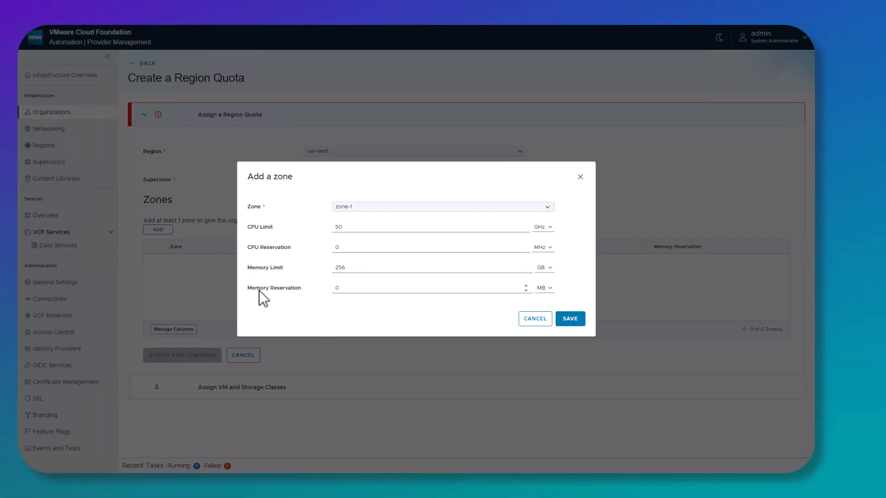
pyautogui.click(579, 323)
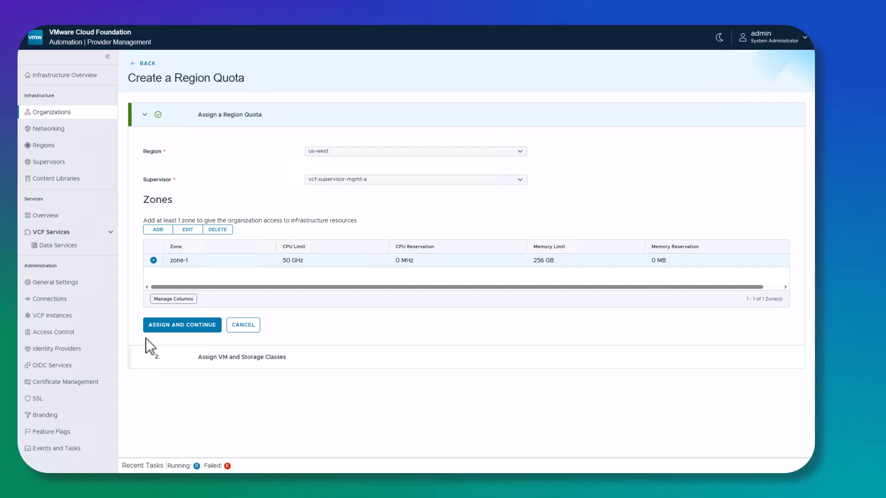
pyautogui.click(168, 325)
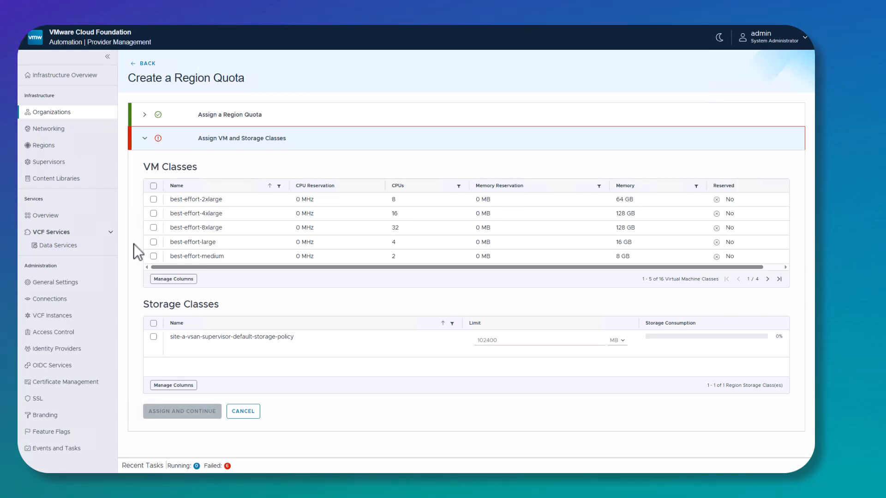
# Select the VM classes best-effort-large, best-effort-medium, best-effort-small and best-effort-xsmall for the region quota
pyautogui.click(153, 242)
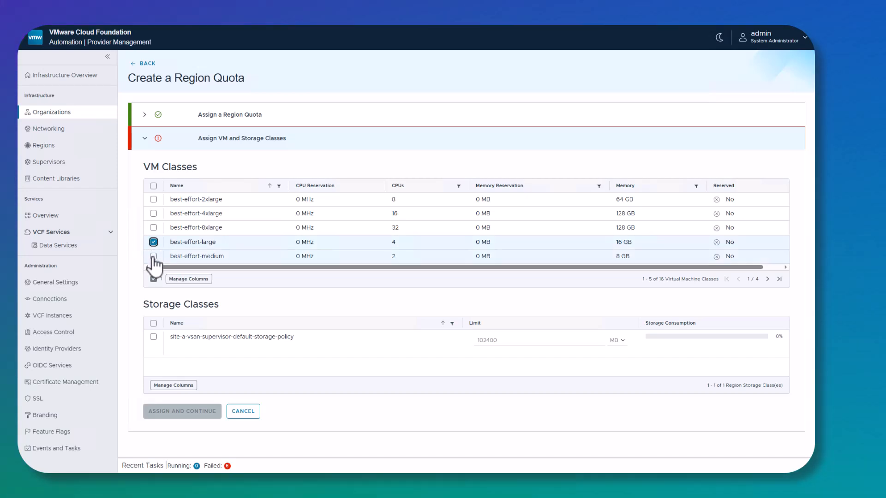
pyautogui.click(153, 256)
pyautogui.click(766, 279)
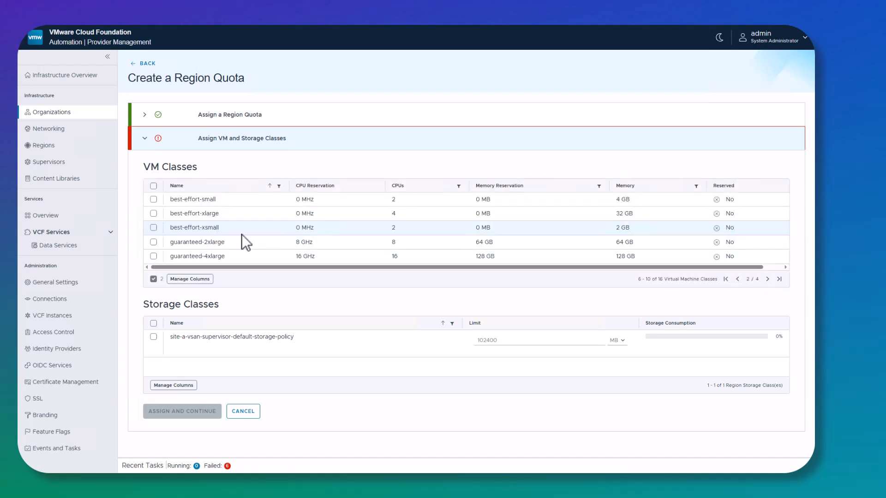
pyautogui.click(154, 200)
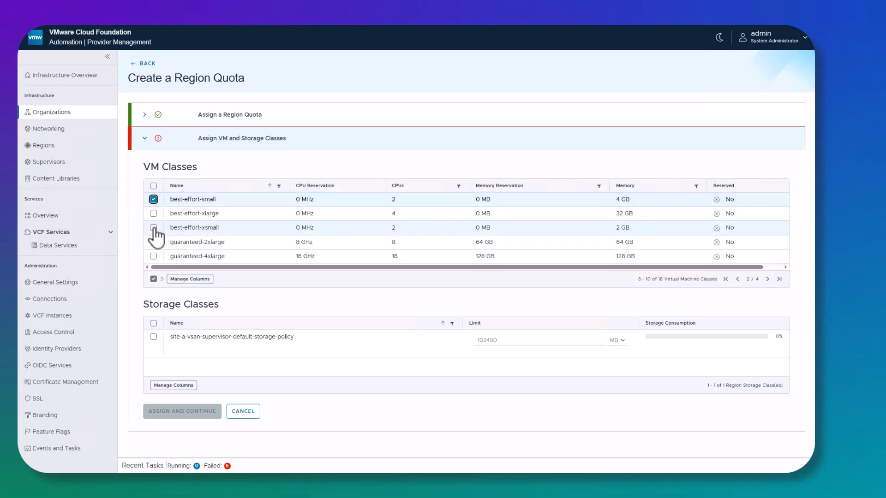
pyautogui.click(153, 228)
# Include the storage class site-a-vsan-supervisor-default-storage-policy with a 2 TB limit and assign the selected VM and storage classes to the quota
pyautogui.click(154, 337)
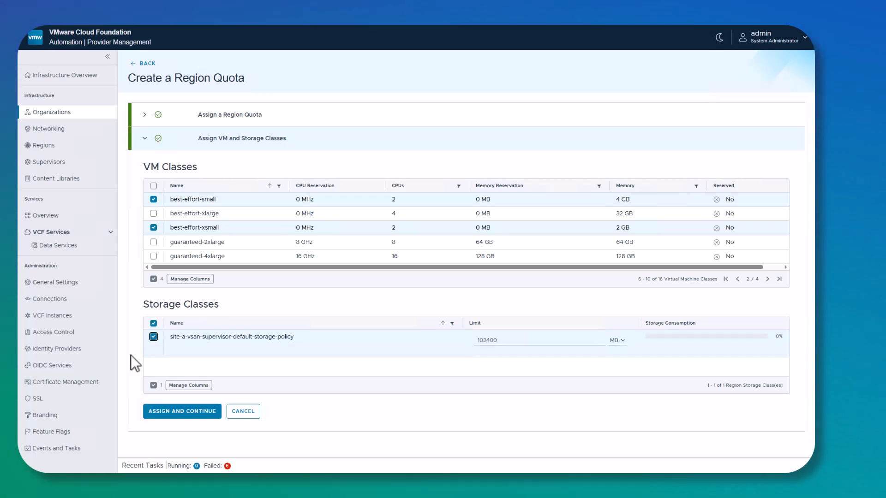
pyautogui.click(620, 342)
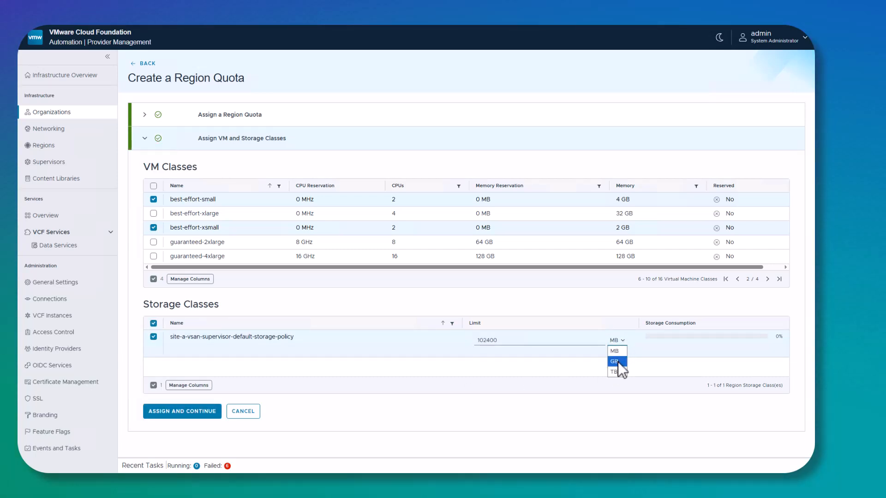
pyautogui.click(614, 372)
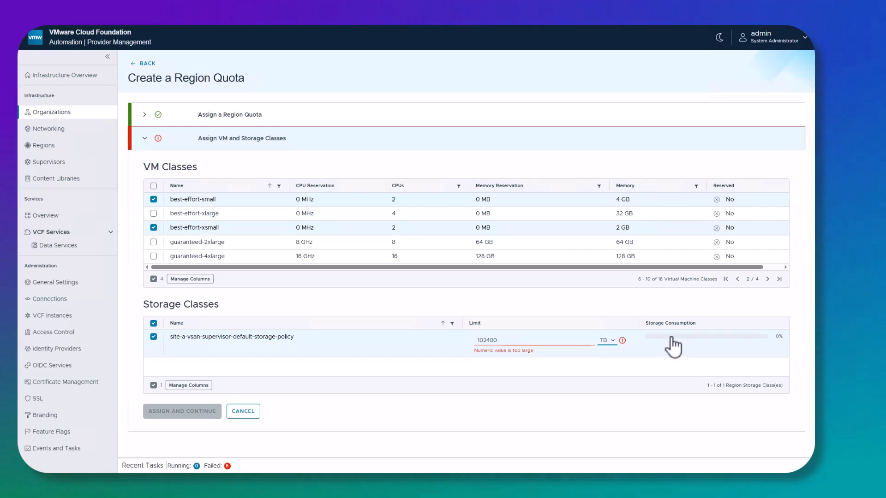
pyautogui.moveTo(674, 340)
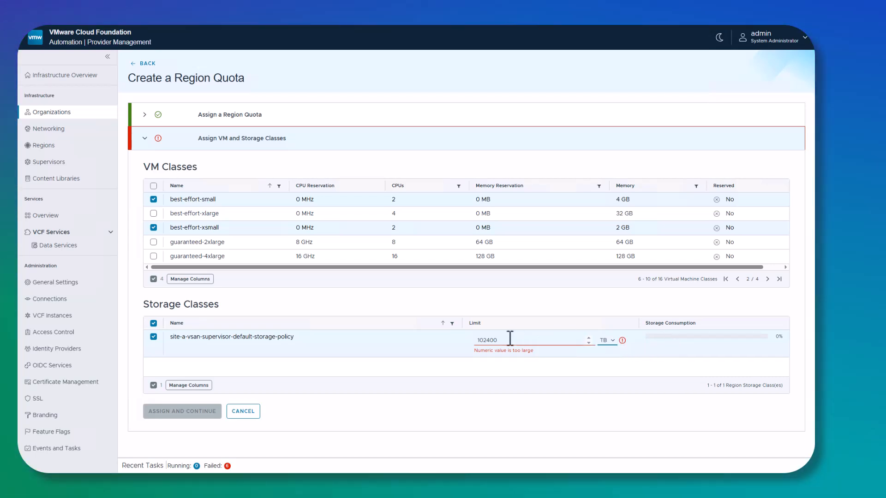
pyautogui.moveTo(510, 340); pyautogui.dragTo(456, 346)
pyautogui.write('2')
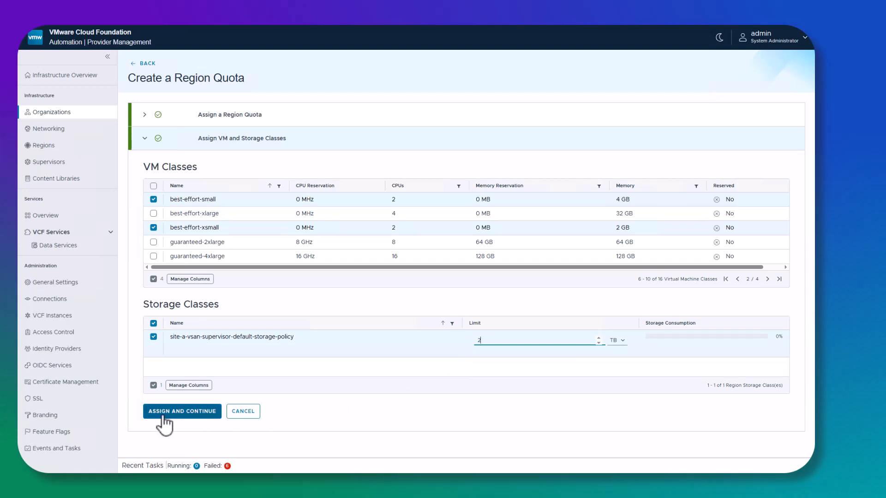
pyautogui.click(182, 412)
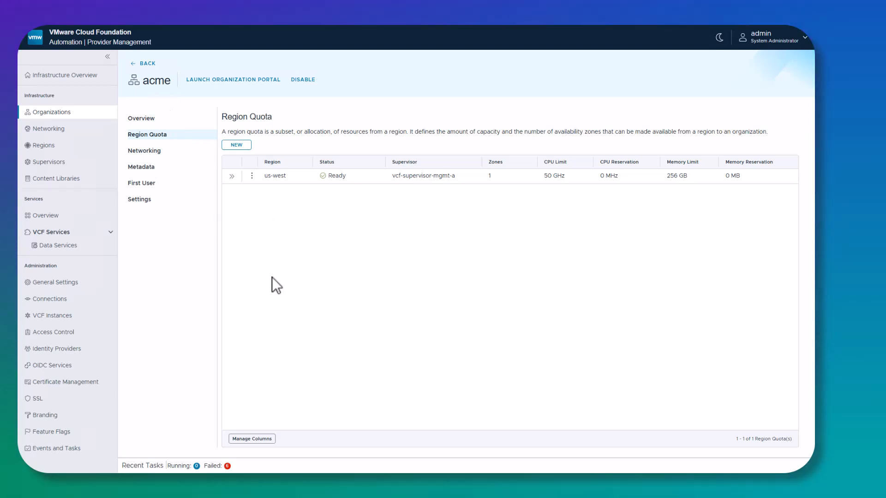
# Start another region quota for the acme organization, using region us-east and supervisor vcf-supervisor-wld1-a
pyautogui.click(237, 146)
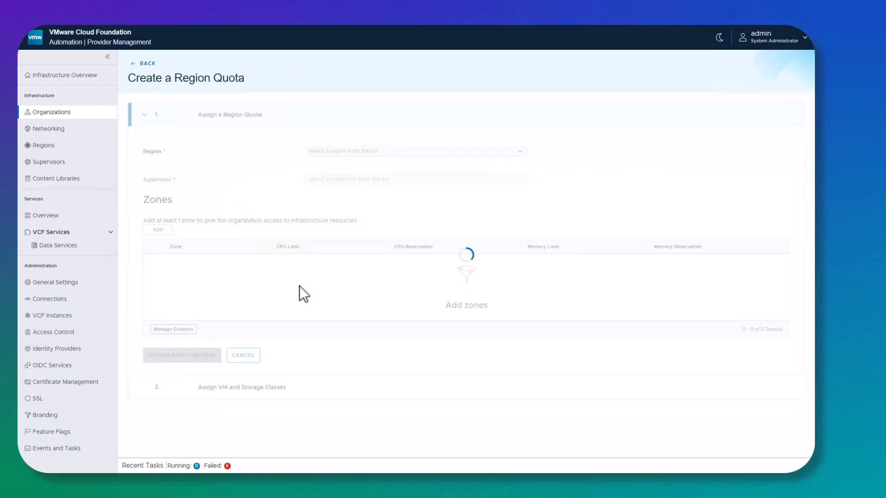
pyautogui.click(521, 156)
pyautogui.click(340, 168)
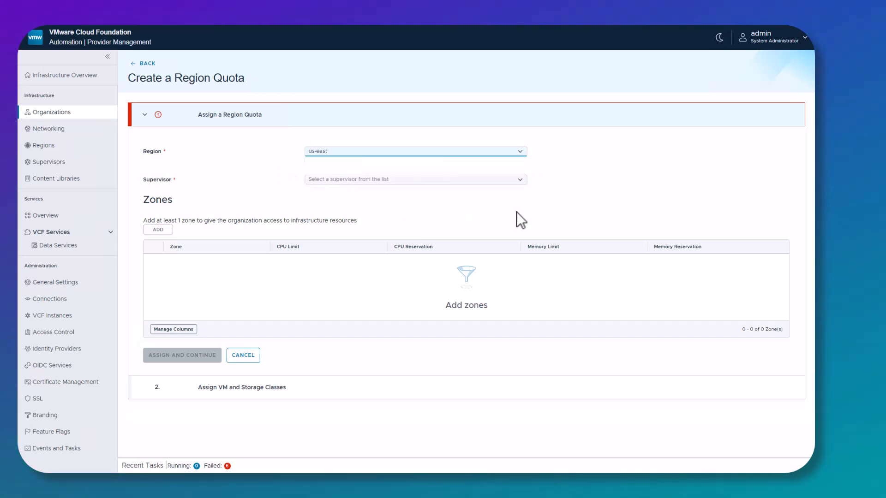
pyautogui.click(520, 180)
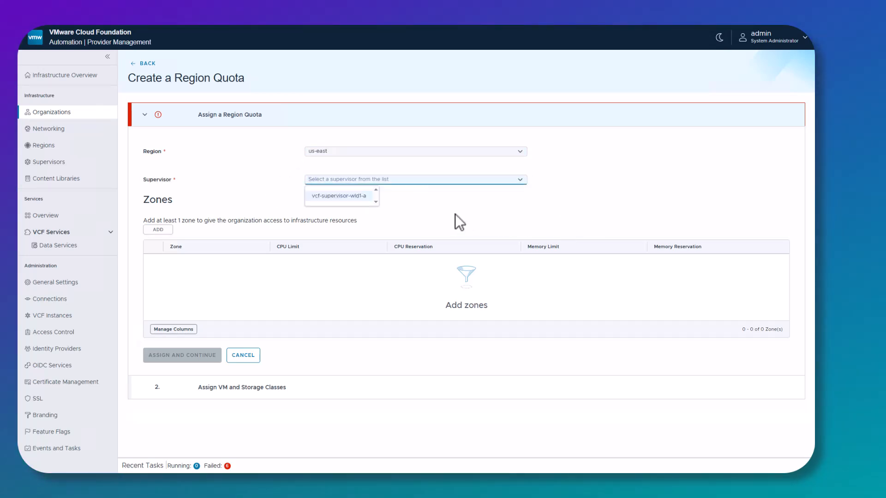
pyautogui.click(335, 196)
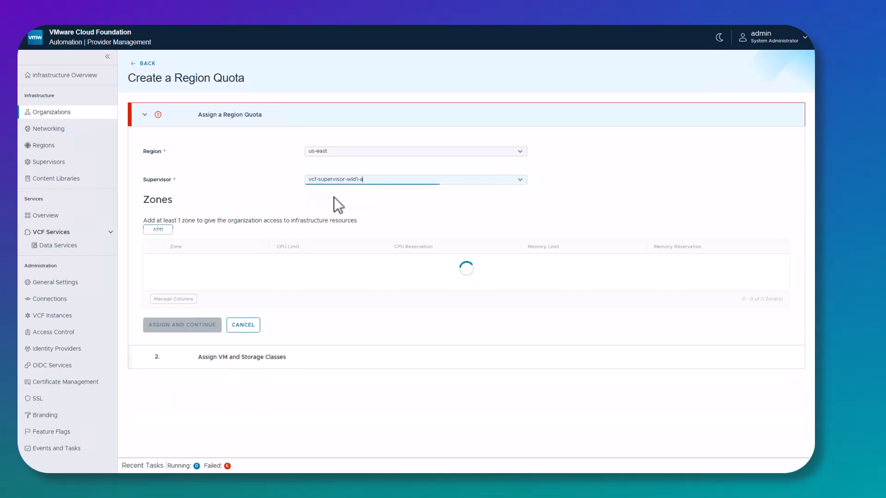
# Add zone-1 to the us-east quota with a 50 GHz CPU limit and a 256 GB memory limit, and assign the quota
pyautogui.click(156, 230)
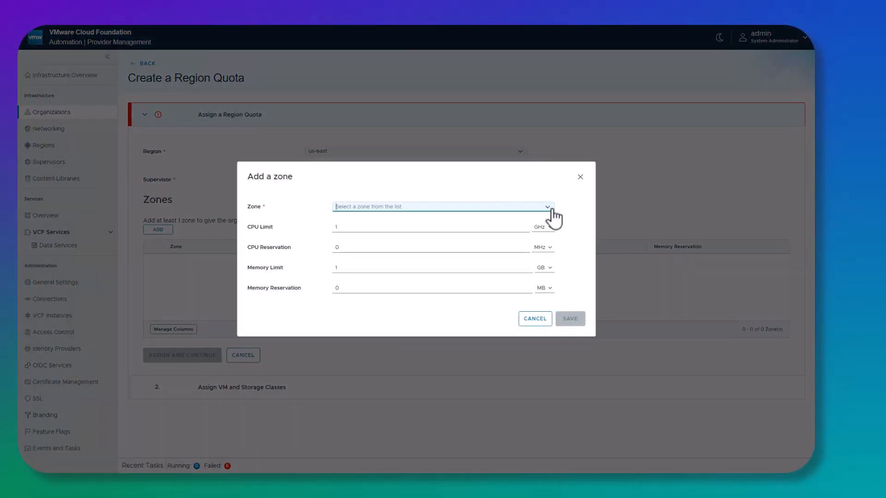
pyautogui.click(548, 207)
pyautogui.click(354, 223)
pyautogui.click(352, 226)
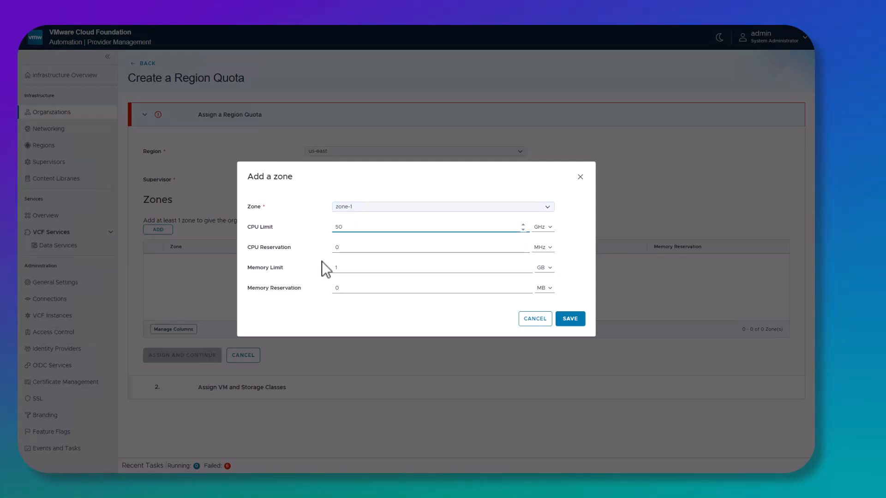
pyautogui.moveTo(345, 268); pyautogui.dragTo(317, 271)
pyautogui.write('256')
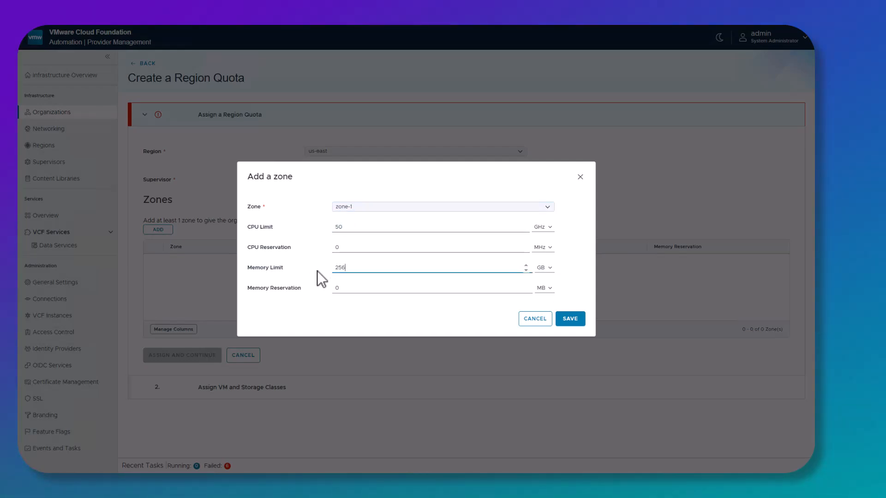
pyautogui.click(572, 321)
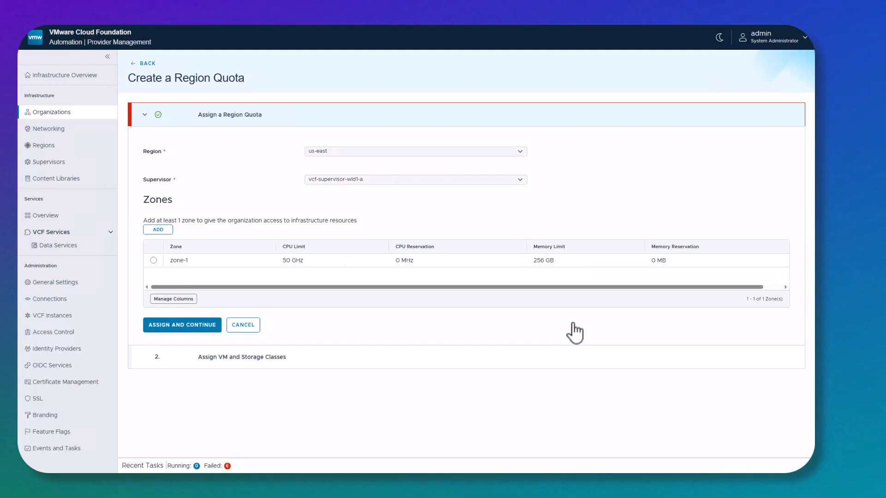
pyautogui.click(149, 326)
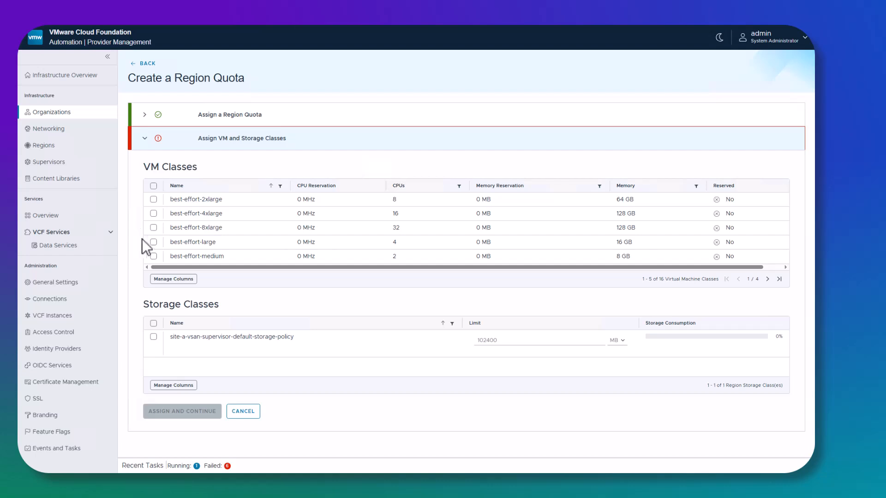
# Select the VM classes best-effort-large, best-effort-medium, best-effort-small and best-effort-xsmall for the us-east region quota
pyautogui.click(153, 242)
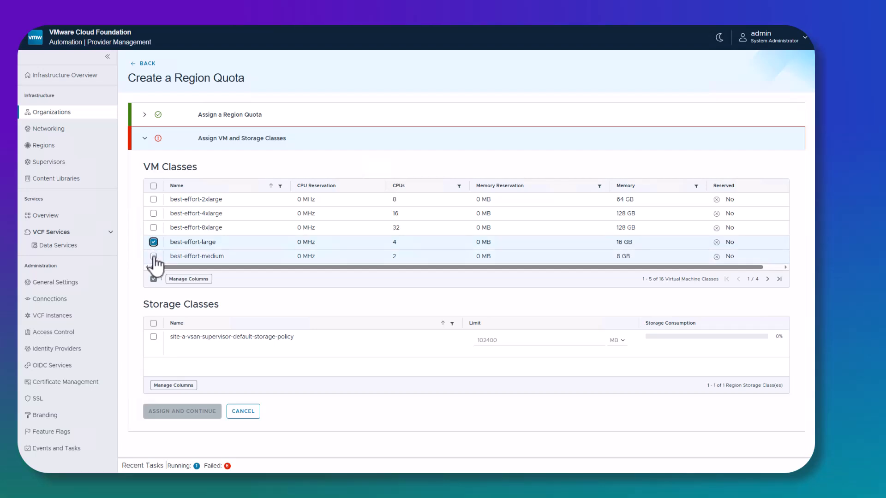
pyautogui.click(153, 256)
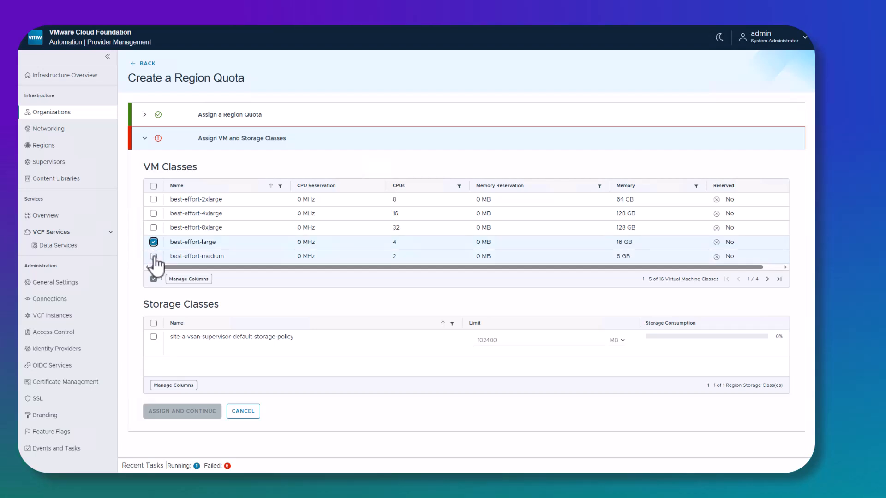
pyautogui.click(767, 279)
pyautogui.click(154, 199)
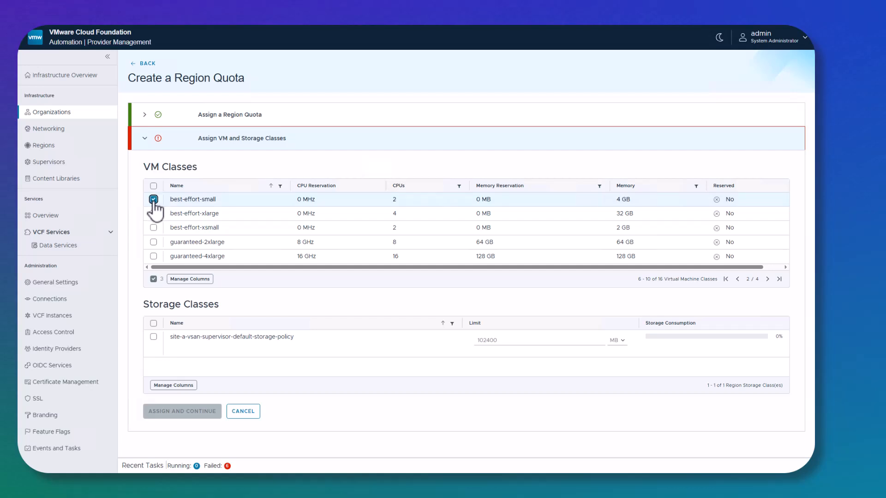
pyautogui.click(154, 228)
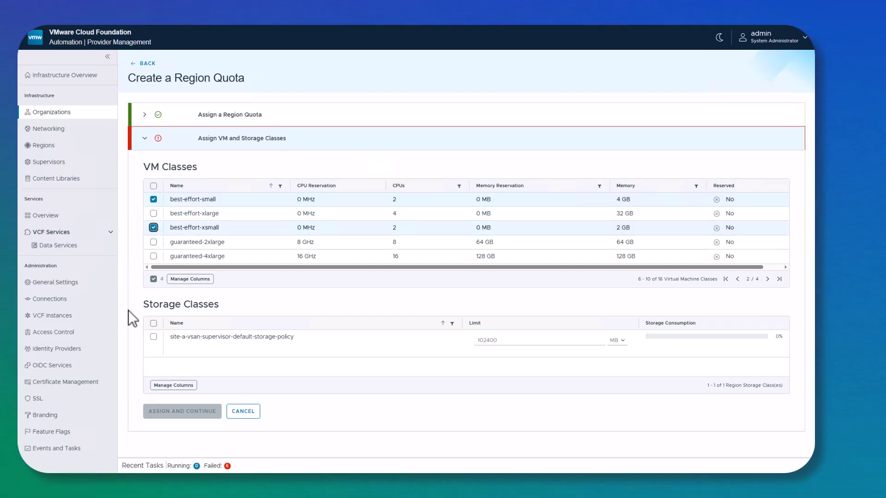
# Include site-a-vsan-supervisor-default-storage-policy with a 1 TB limit and assign the VM and storage classes to the us-east quota
pyautogui.click(153, 336)
pyautogui.click(617, 340)
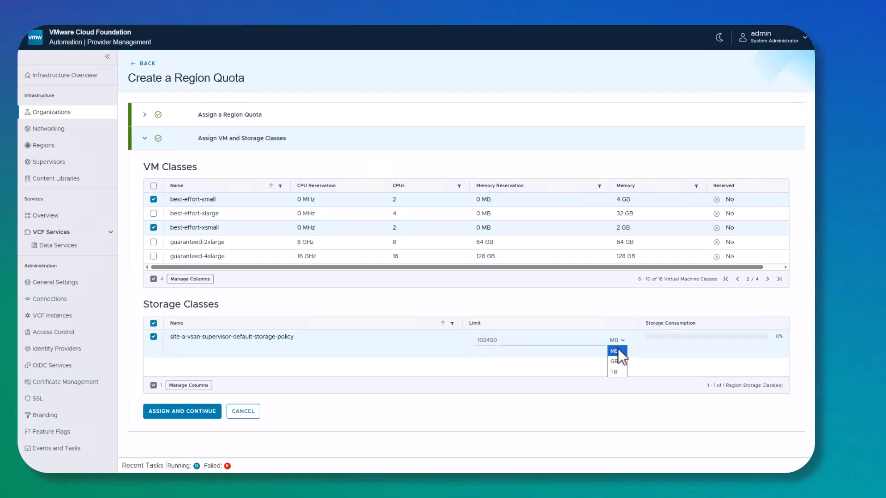
pyautogui.click(617, 372)
pyautogui.moveTo(677, 342)
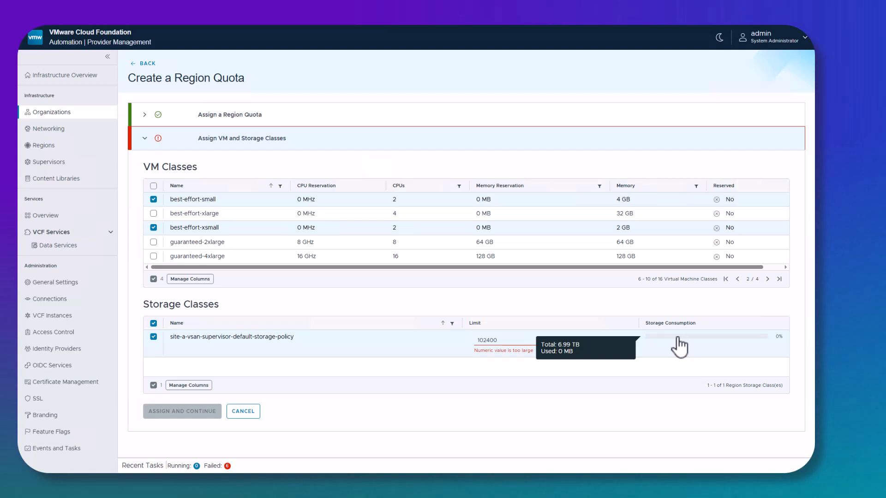
pyautogui.moveTo(568, 341); pyautogui.dragTo(460, 342)
pyautogui.write('1')
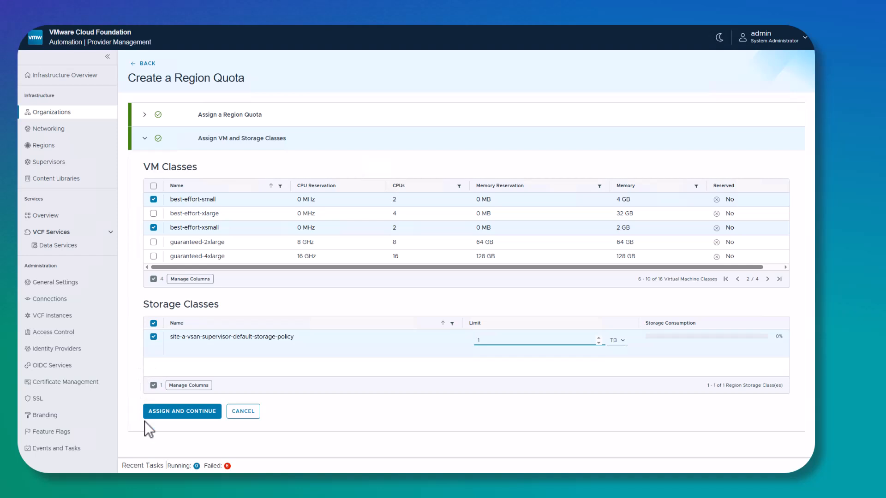
pyautogui.click(182, 412)
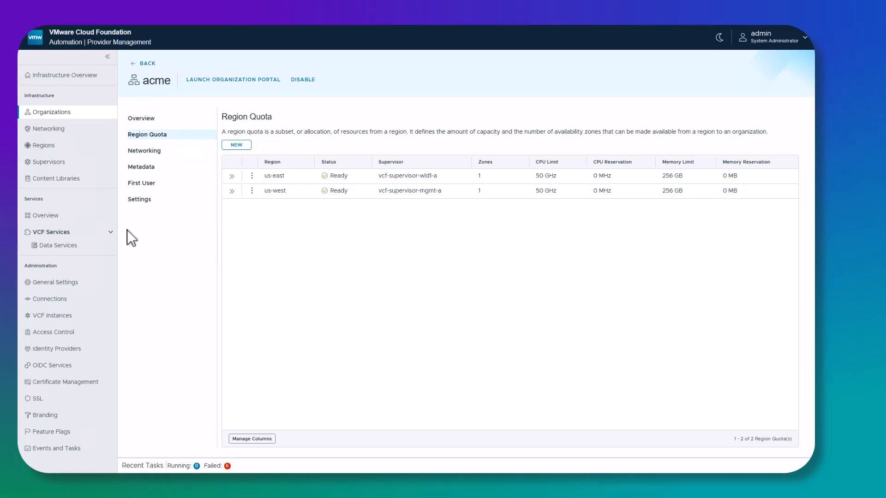
# Start an IP space named us-west-ip-space for region us-west from the infrastructure overview and continue to its IP block settings
pyautogui.click(73, 76)
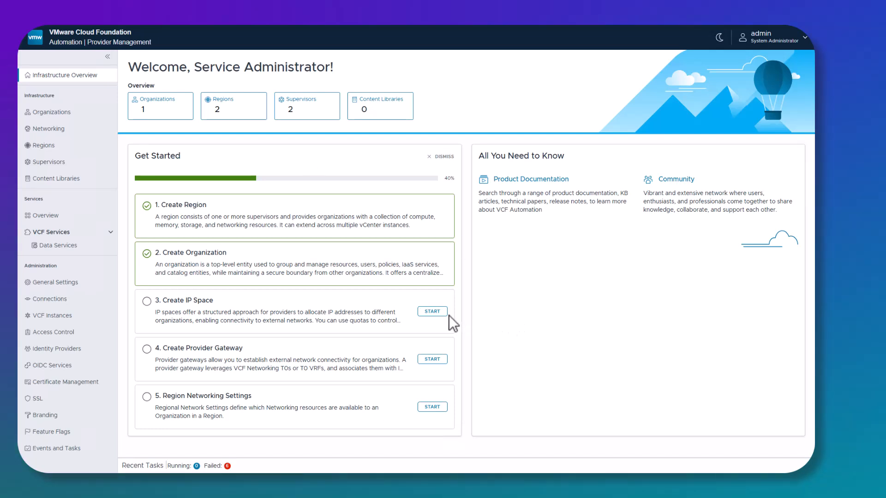
pyautogui.click(432, 312)
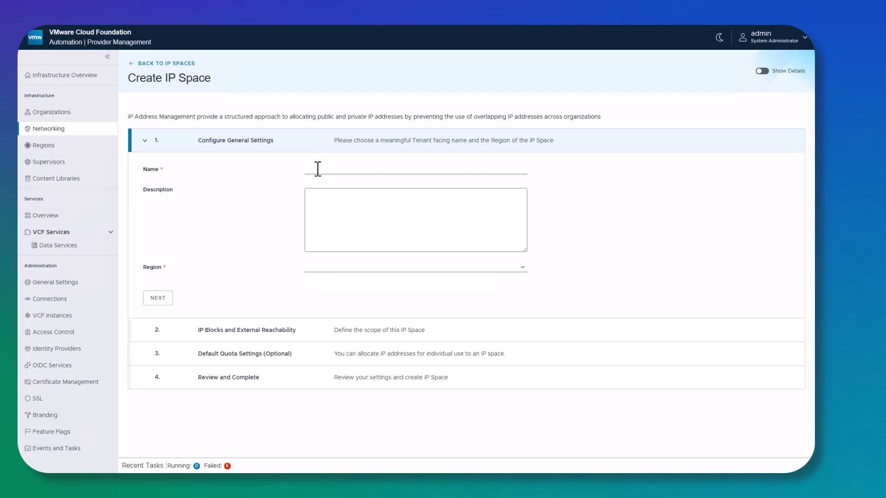
pyautogui.click(521, 269)
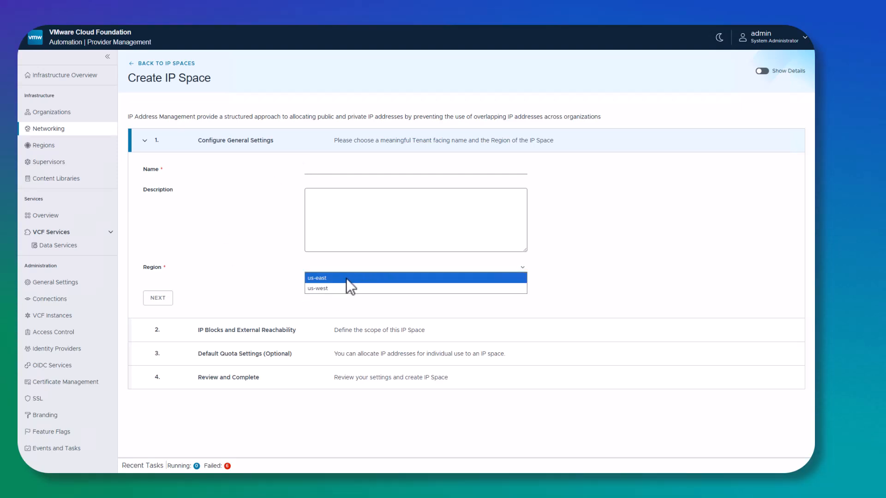
pyautogui.click(334, 288)
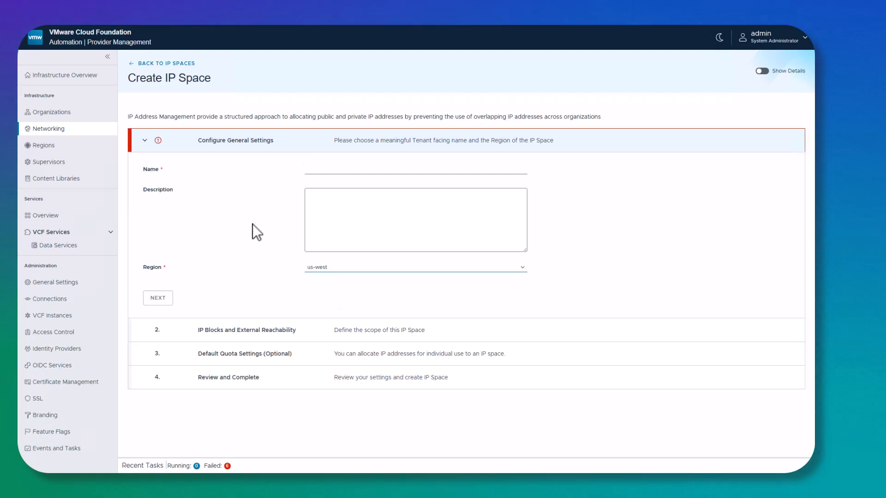
pyautogui.click(318, 170)
pyautogui.write('us')
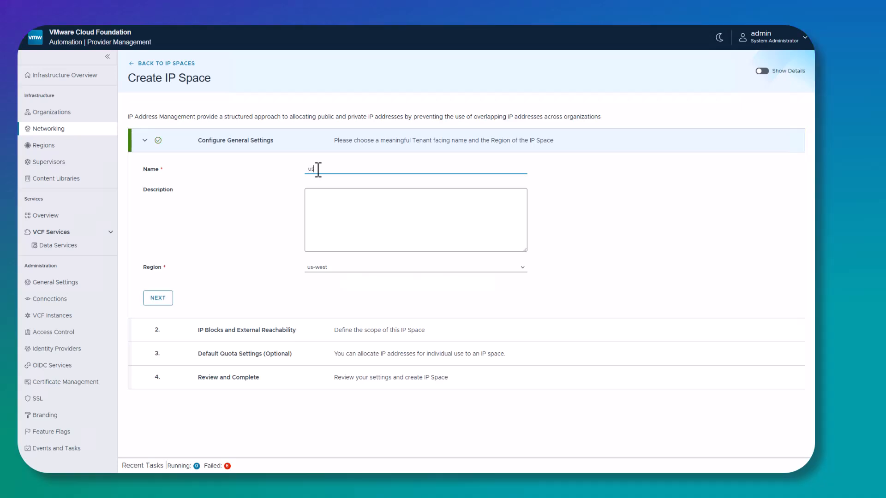
pyautogui.write('-west')
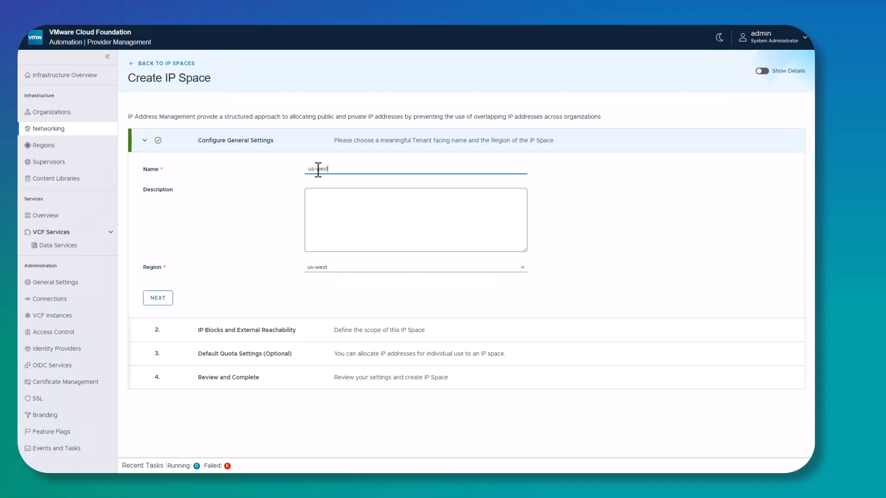
pyautogui.write('-ip-space')
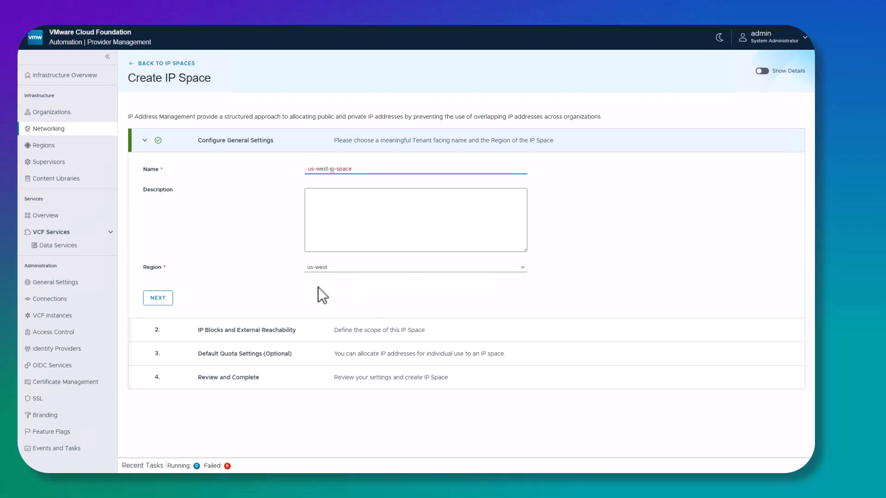
pyautogui.click(158, 298)
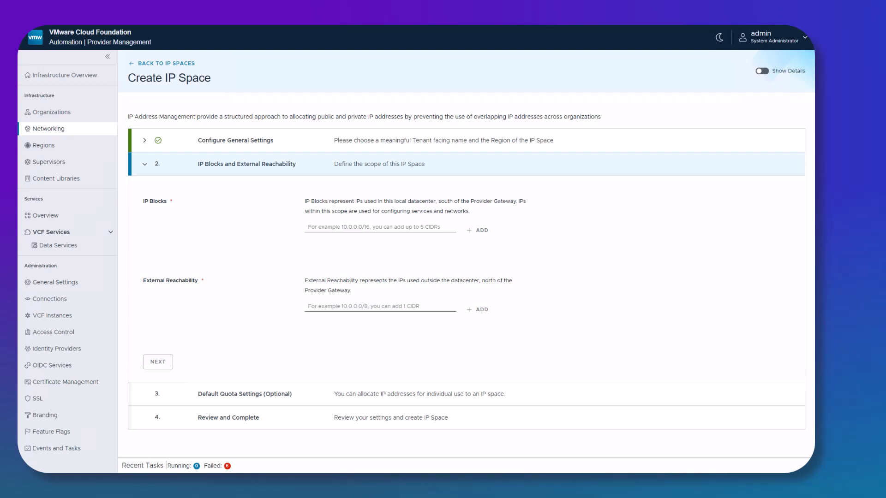
# Add IP block 10.160.127.64/26 and external reachability 0.0.0.0/0 to the us-west IP space and continue to its default quota settings
pyautogui.click(322, 228)
pyautogui.write('10.160.127.64/26')
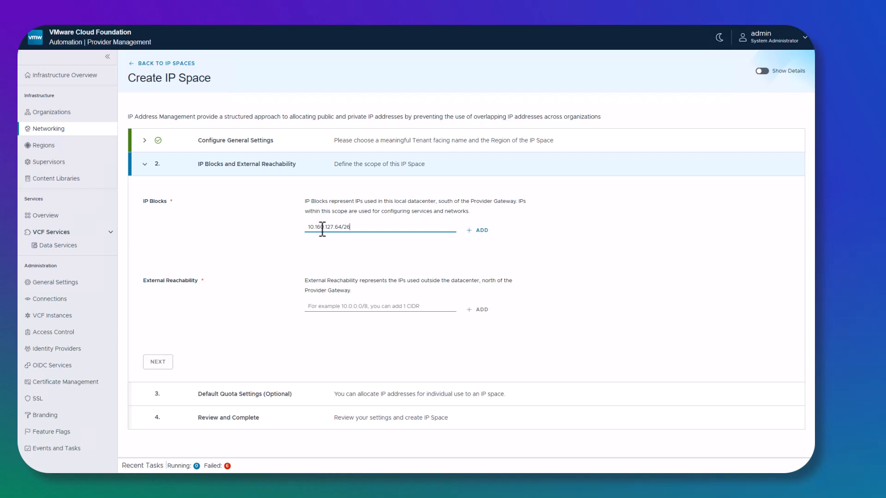
pyautogui.press('Return')
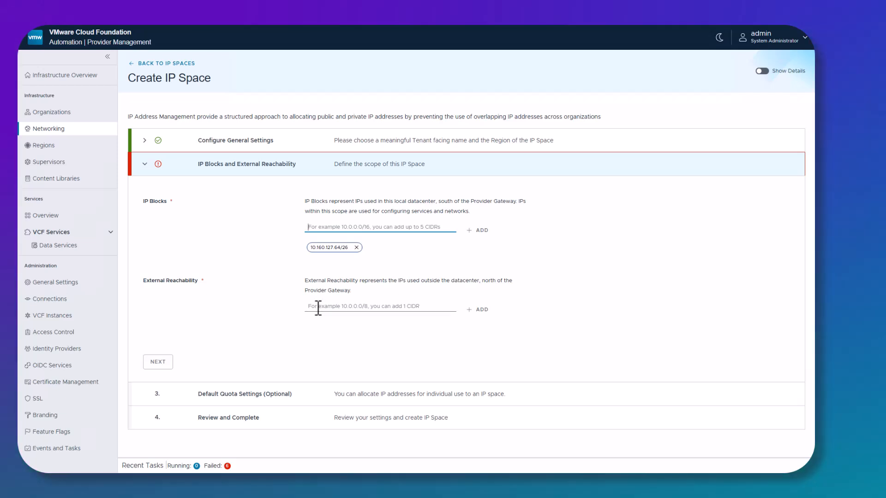
pyautogui.click(318, 308)
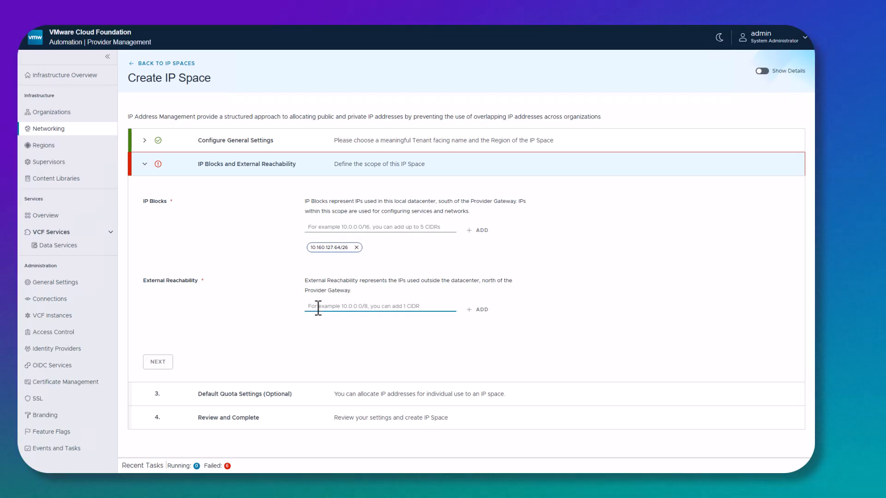
pyautogui.write('0.0.0')
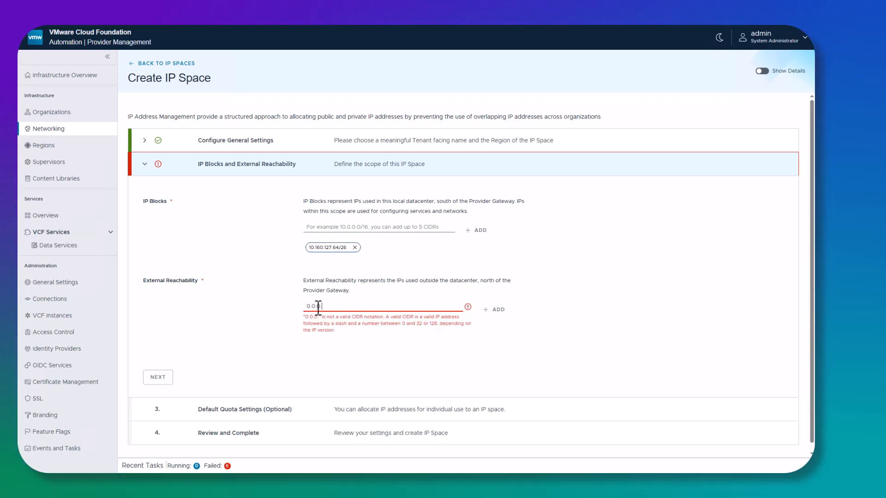
pyautogui.write('/0')
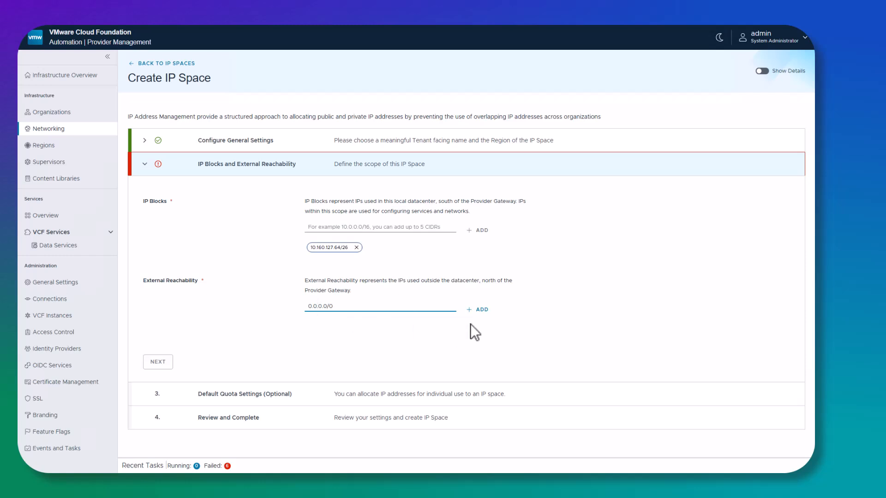
pyautogui.click(480, 309)
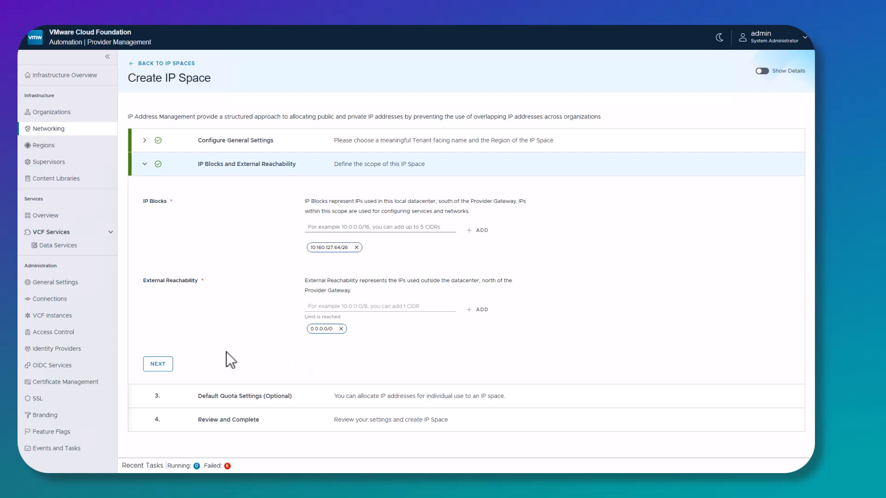
pyautogui.click(161, 365)
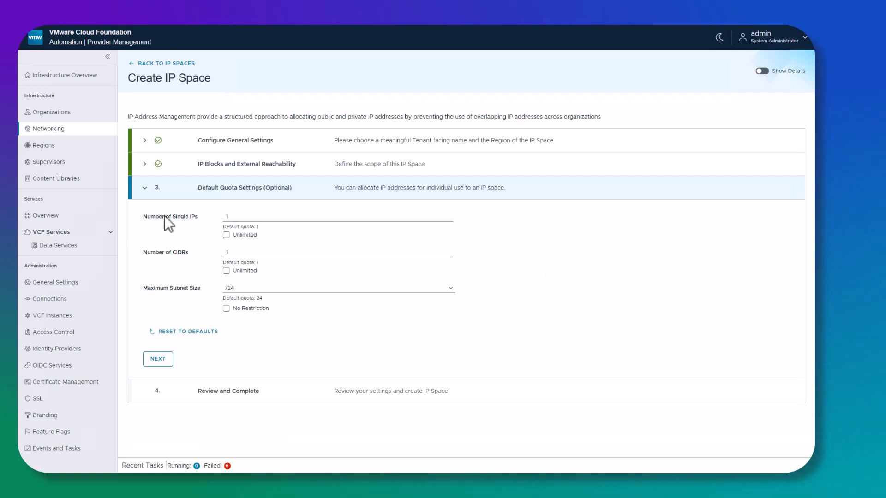
# Set single IPs and CIDRs to unlimited with no maximum subnet size restriction, and create the us-west IP space
pyautogui.click(226, 235)
pyautogui.click(226, 270)
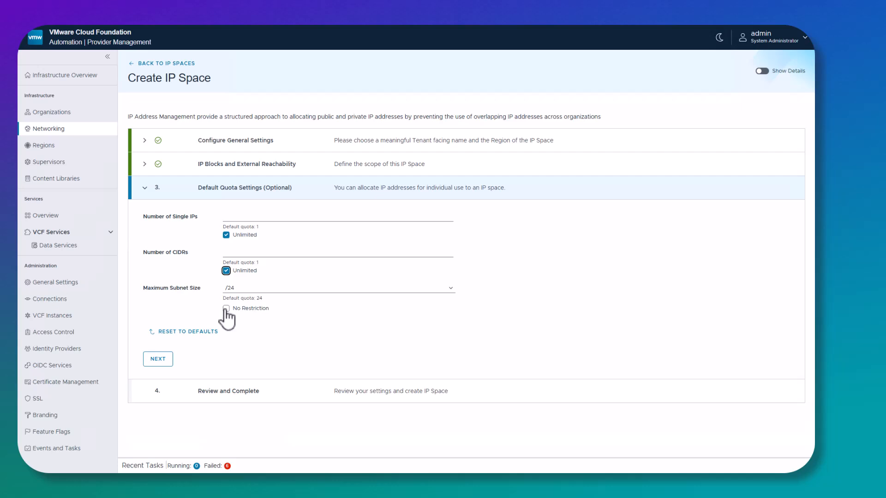
pyautogui.click(226, 309)
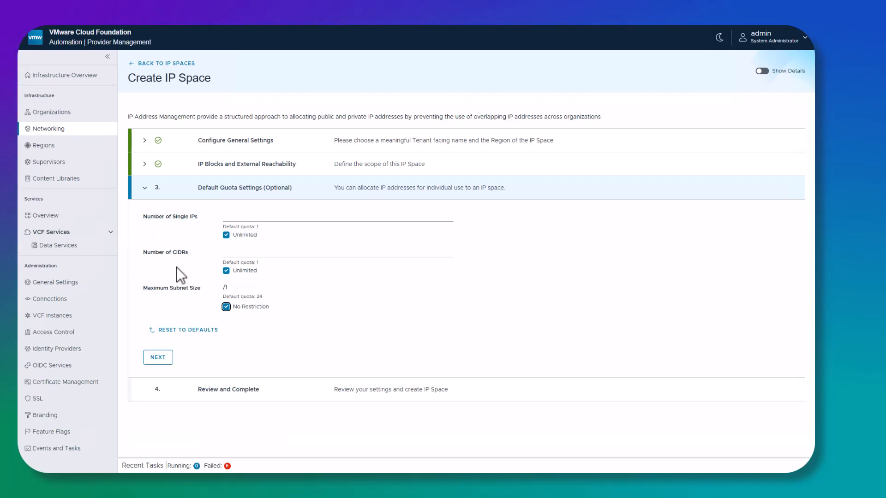
pyautogui.click(157, 358)
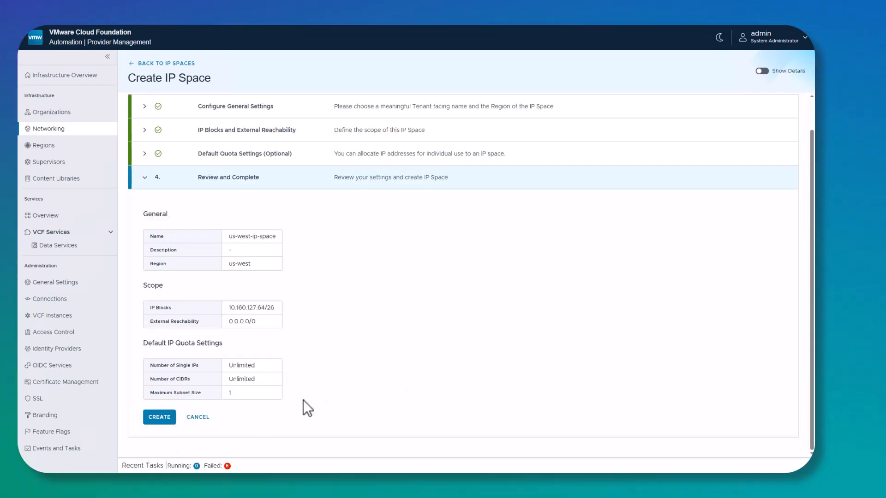
pyautogui.click(157, 417)
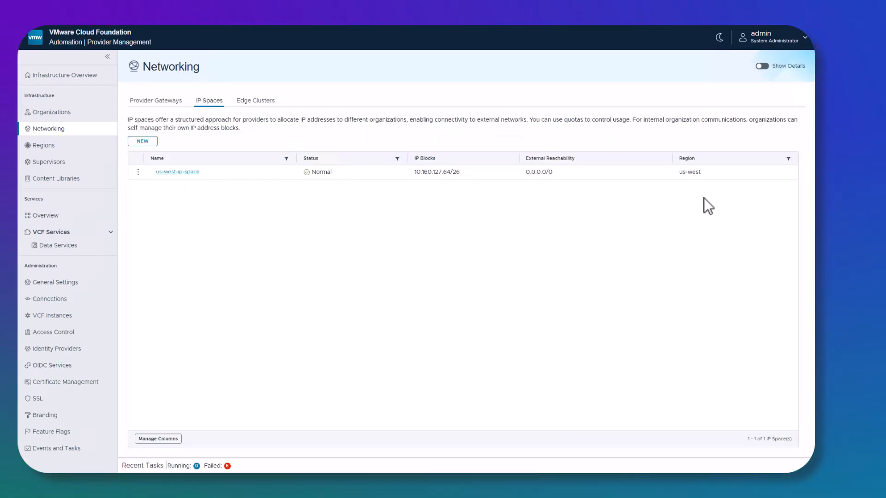
# Start another IP space named us-east for region us-east and continue to its IP block settings
pyautogui.click(144, 145)
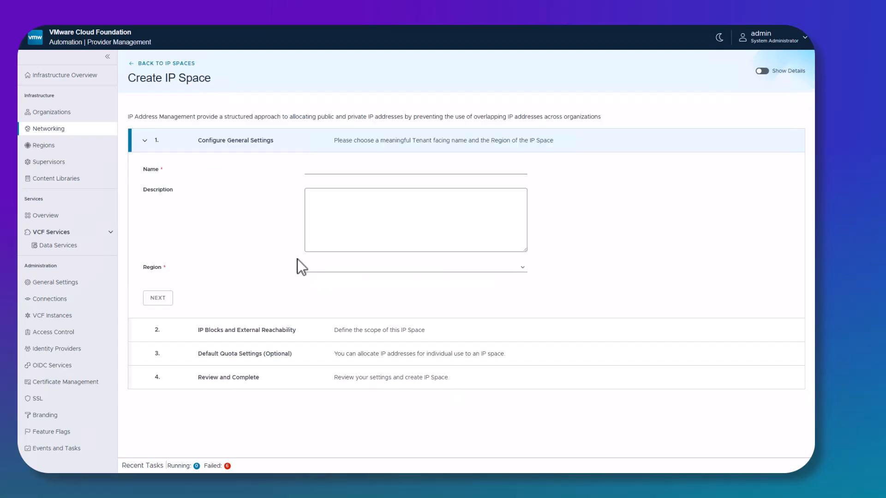
pyautogui.click(322, 169)
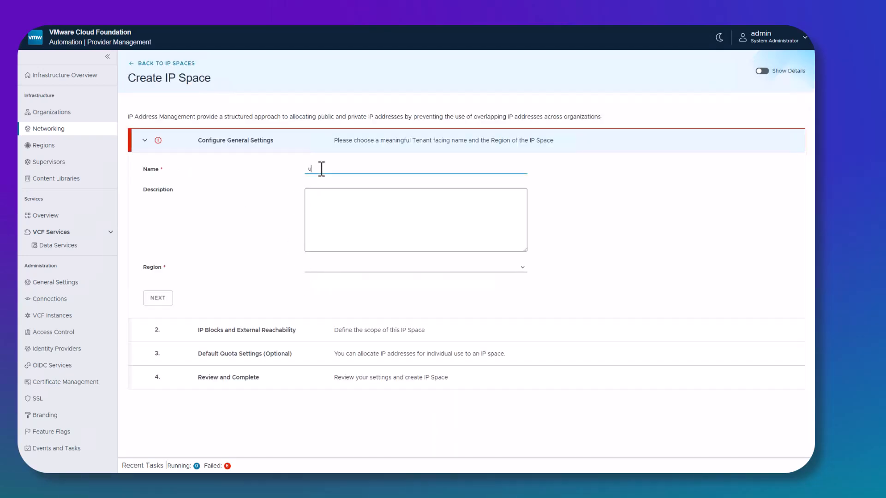
pyautogui.write('us-east')
pyautogui.click(517, 269)
pyautogui.click(325, 289)
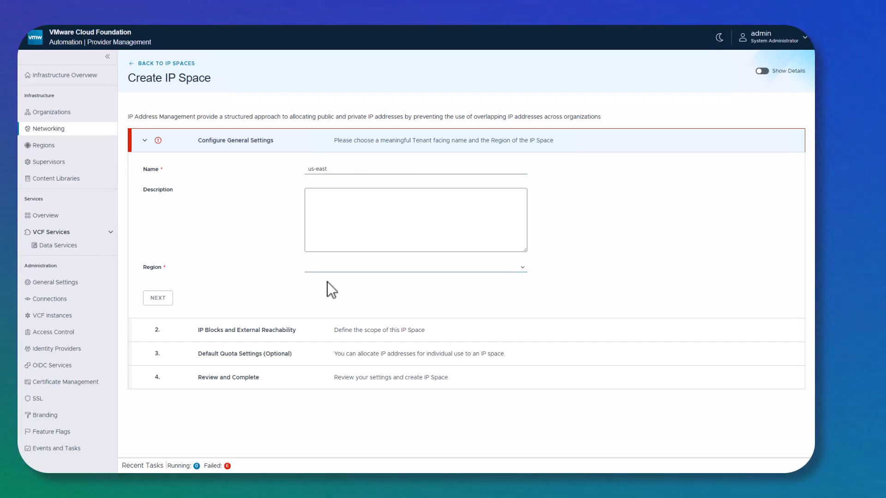
pyautogui.click(157, 298)
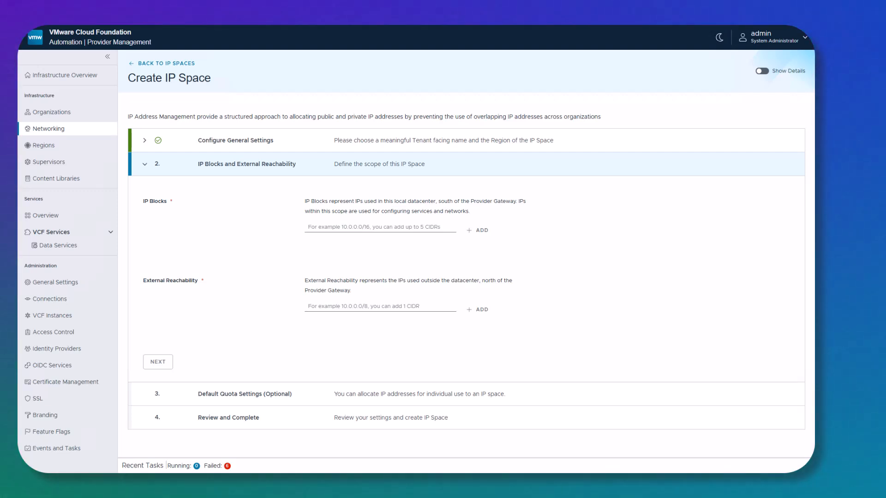
# Add IP block 10.160.127.192/26 and external reachability 0.0.0.0/0 to the us-east IP space and continue to its default quota settings
pyautogui.click(330, 228)
pyautogui.write('10.160.127.192/26')
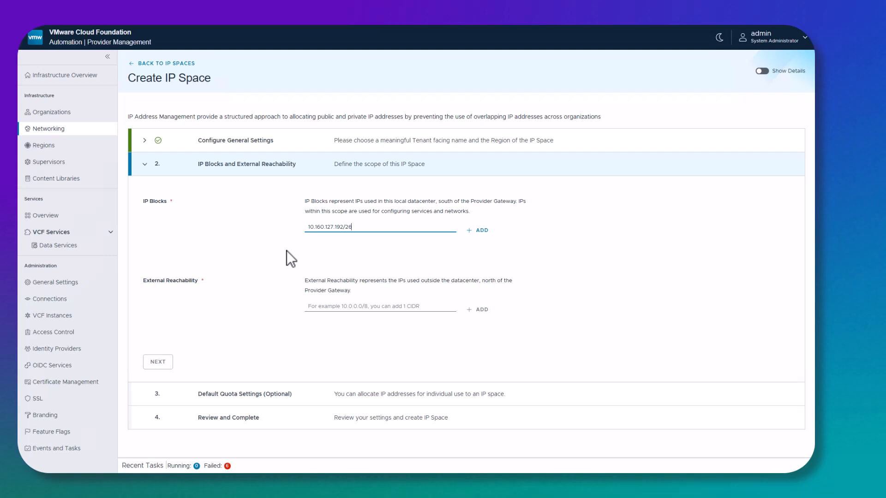
pyautogui.press('Return')
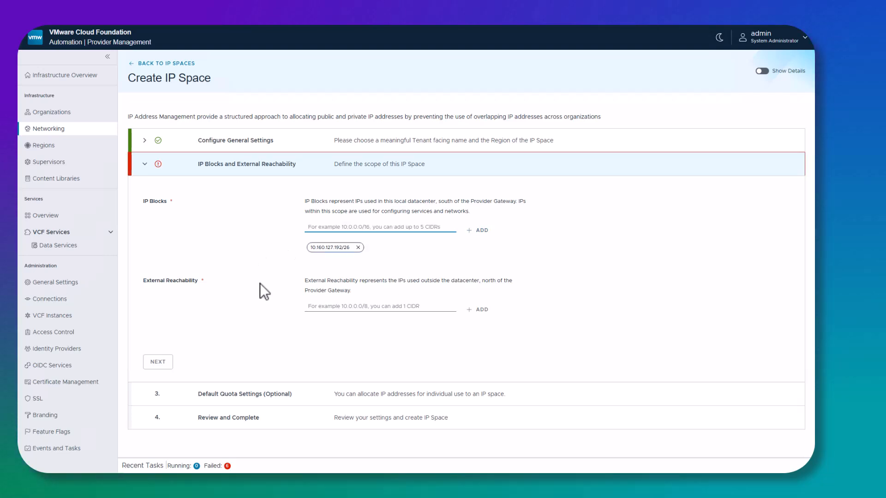
pyautogui.click(324, 304)
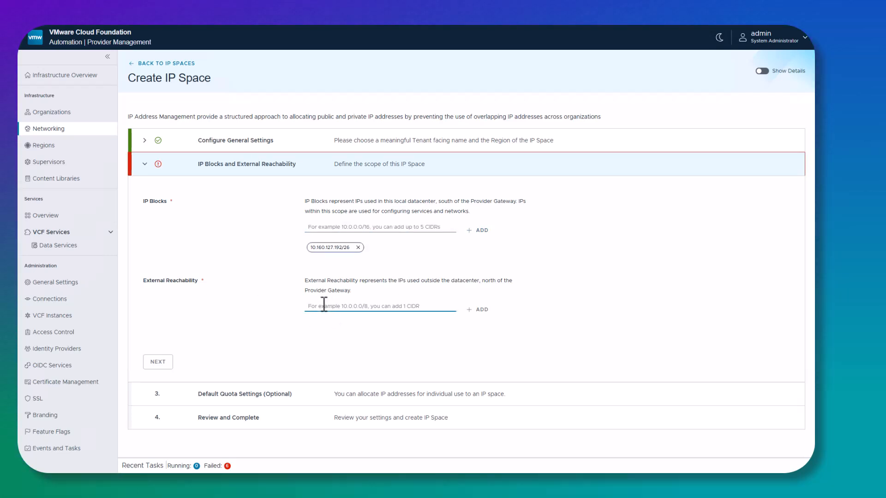
pyautogui.write('0.0.')
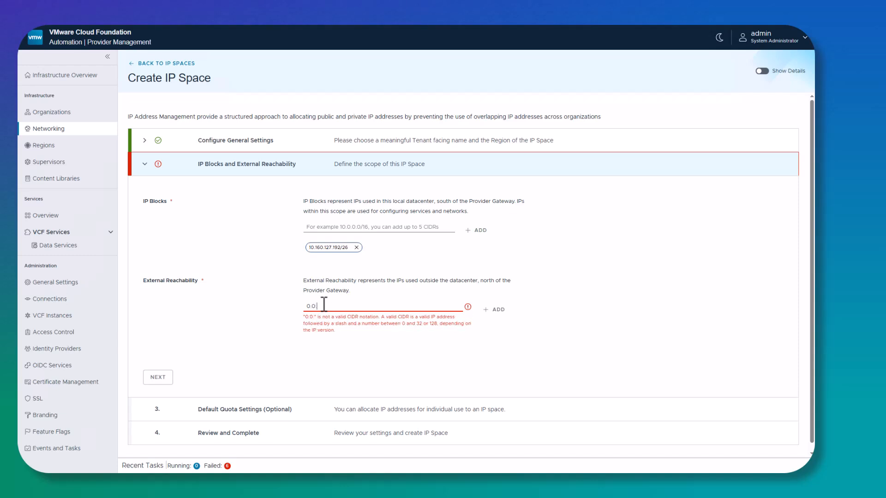
pyautogui.write('0.0/0')
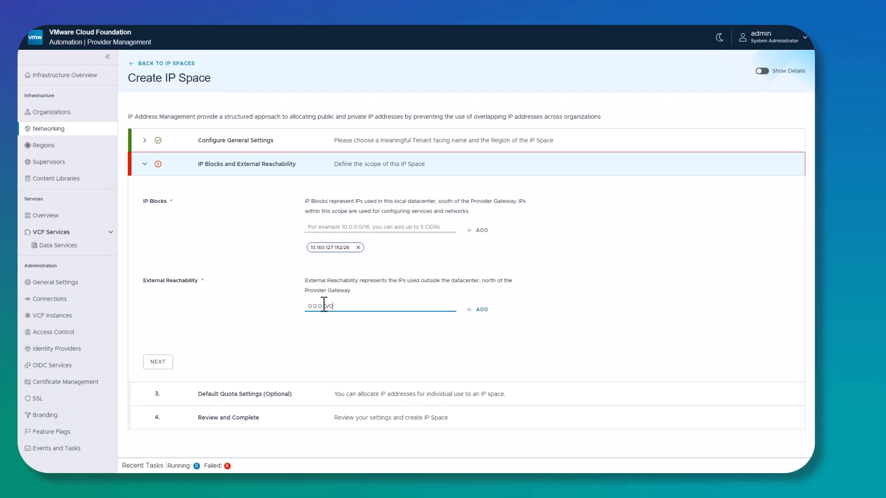
pyautogui.press('Return')
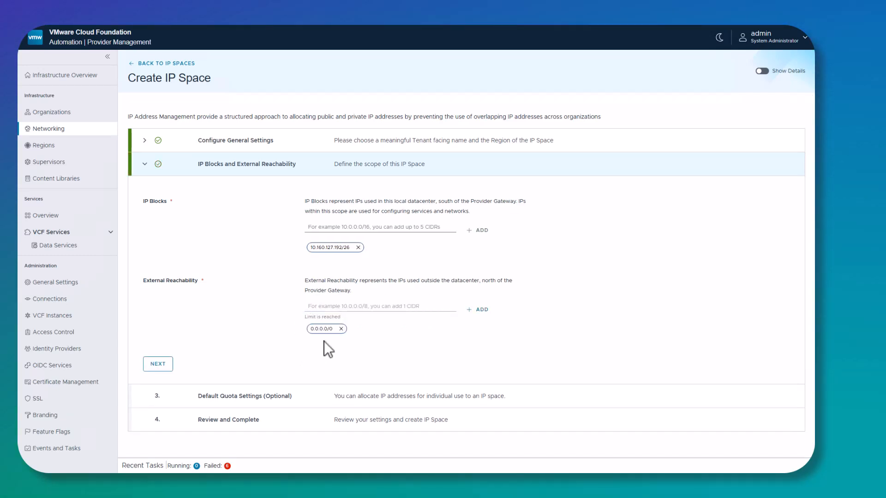
pyautogui.click(160, 367)
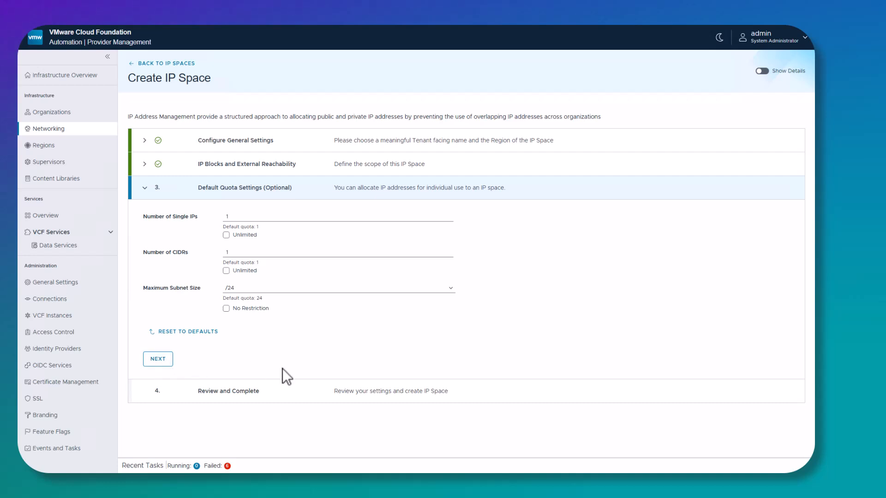
# Set single IPs and CIDRs to unlimited with no maximum subnet size restriction, and create the us-east IP space
pyautogui.click(227, 236)
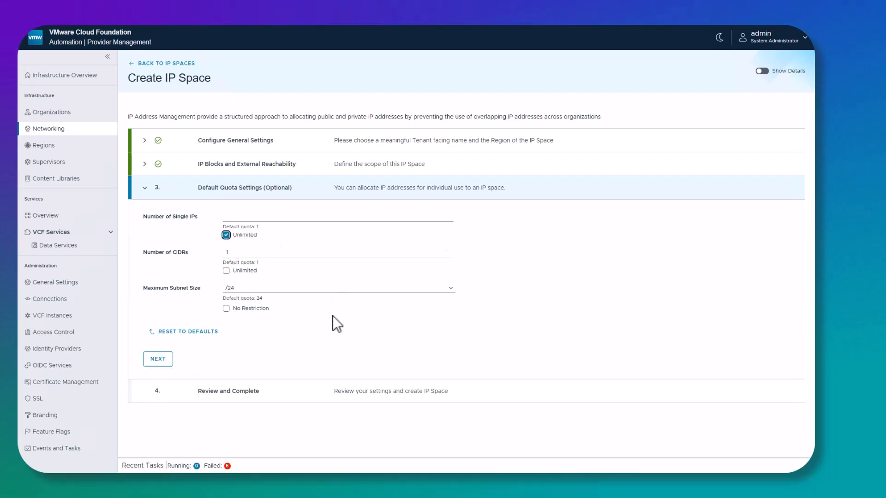
pyautogui.click(226, 271)
pyautogui.click(227, 309)
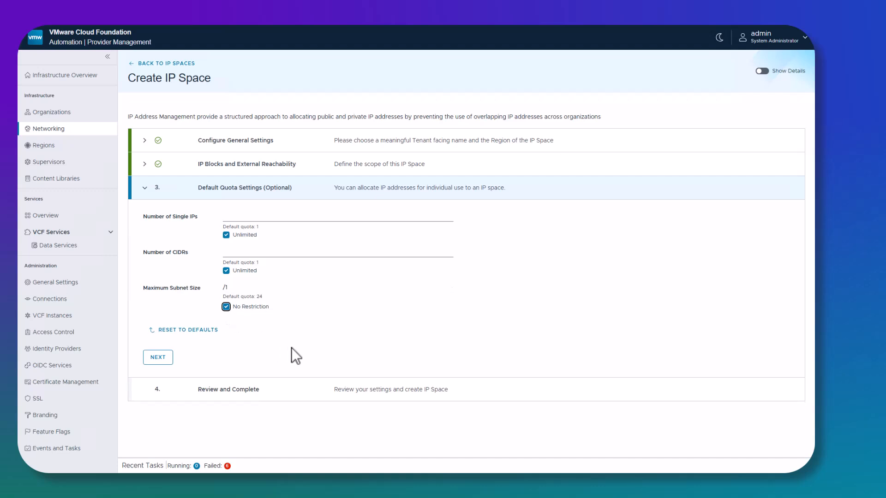
pyautogui.click(157, 358)
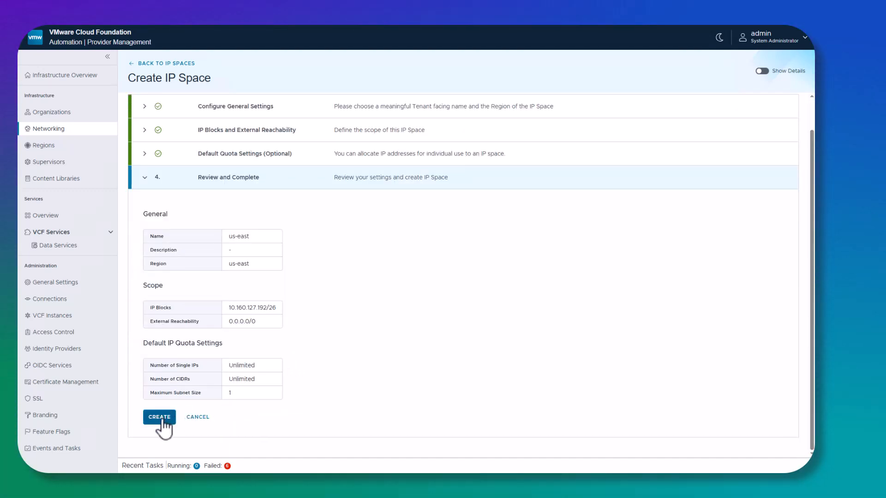
pyautogui.click(160, 419)
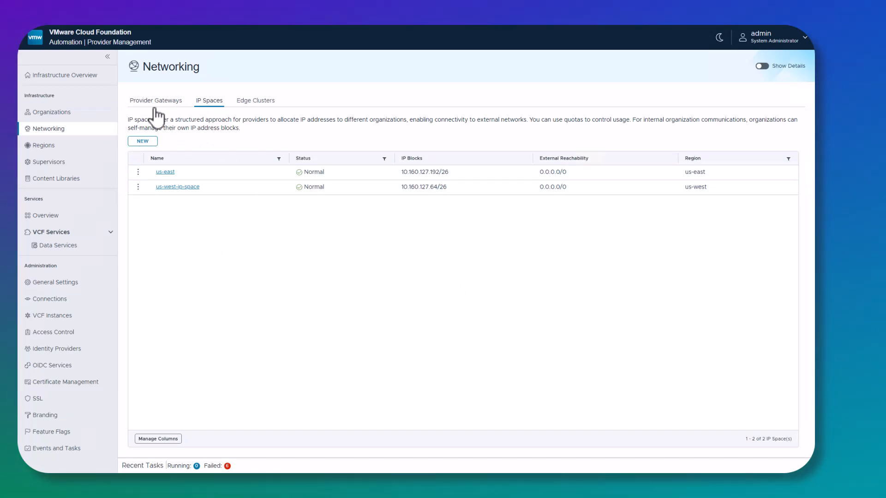
# Start a provider gateway named us-west-provider-gateway for region us-west from the infrastructure overview and continue to its T0 gateway selection
pyautogui.click(66, 76)
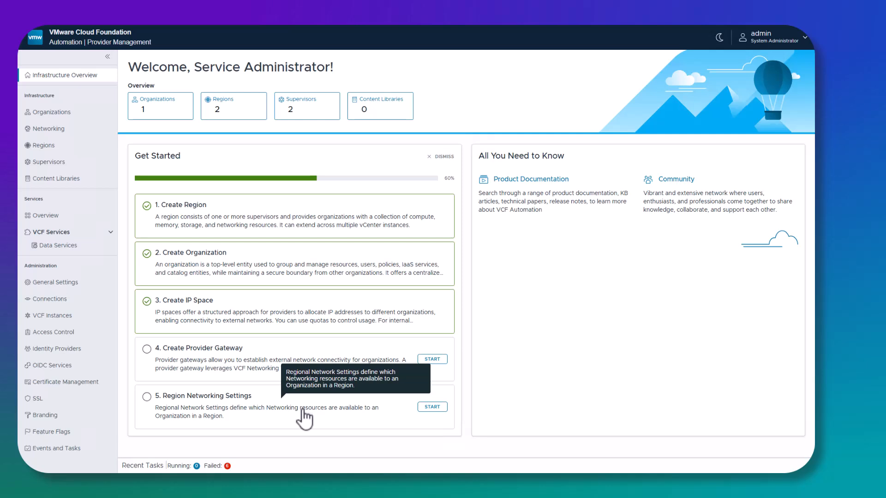
pyautogui.click(432, 359)
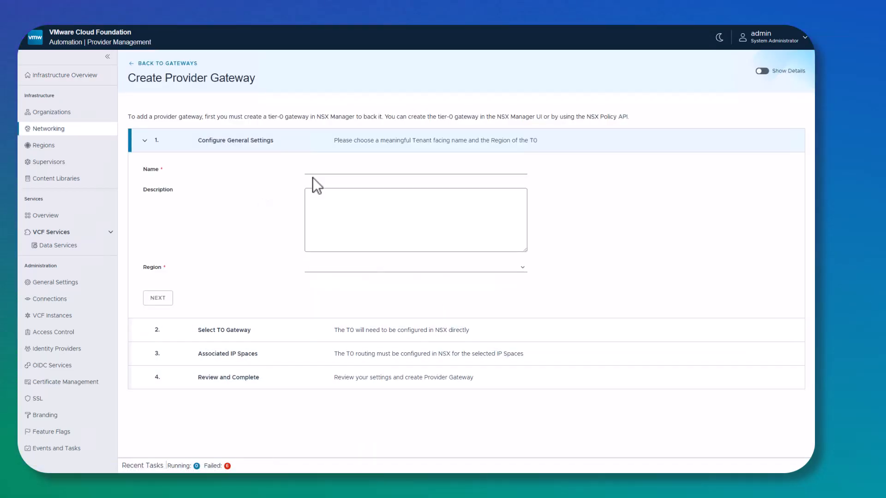
pyautogui.click(320, 169)
pyautogui.write('us')
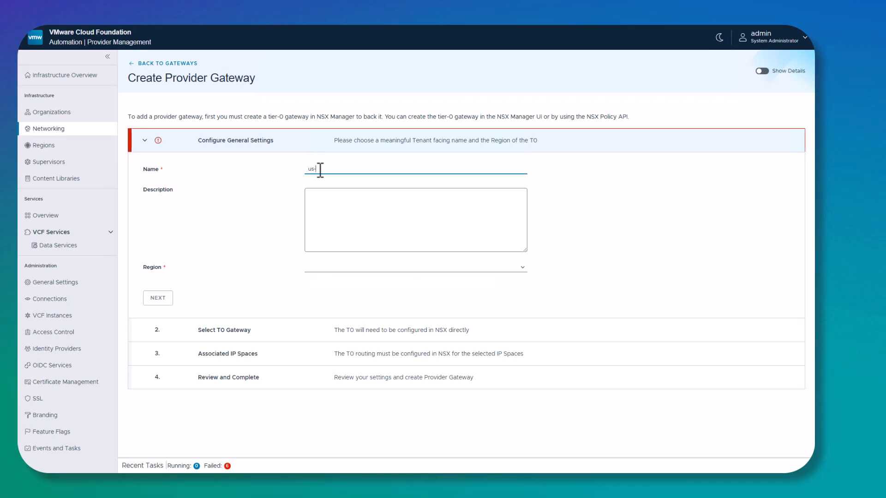
pyautogui.write('-west-')
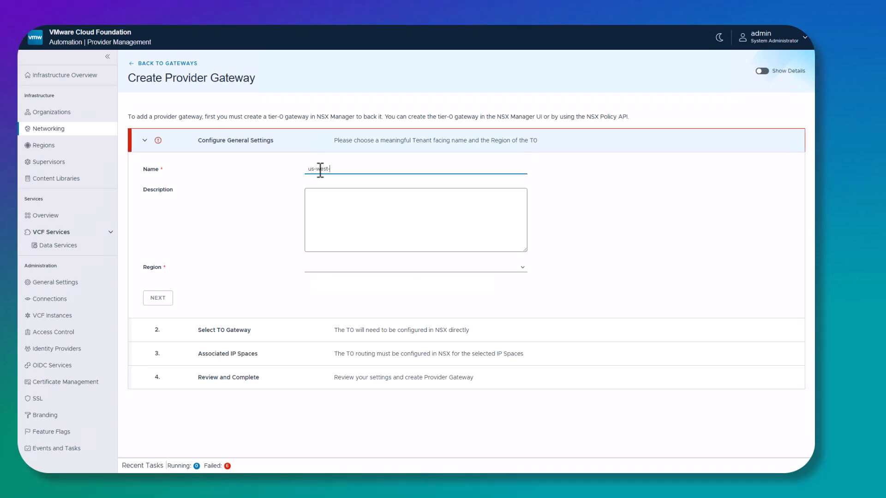
pyautogui.write('pro')
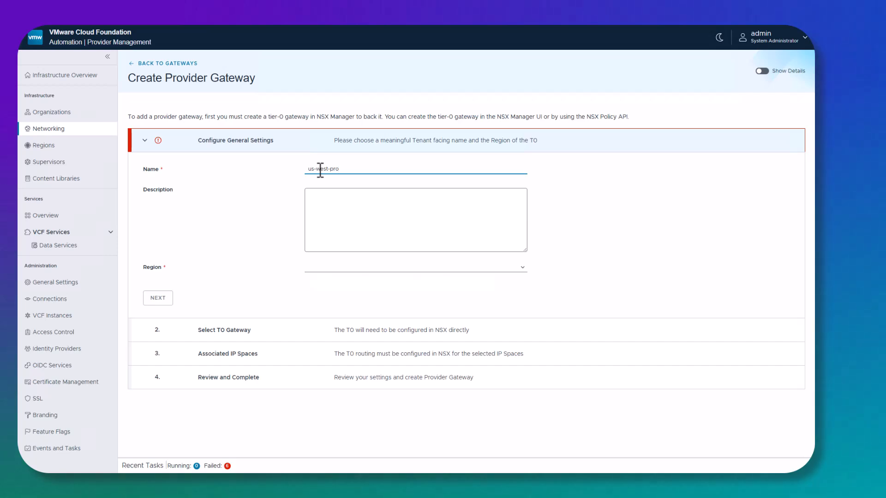
pyautogui.write('vider-gat')
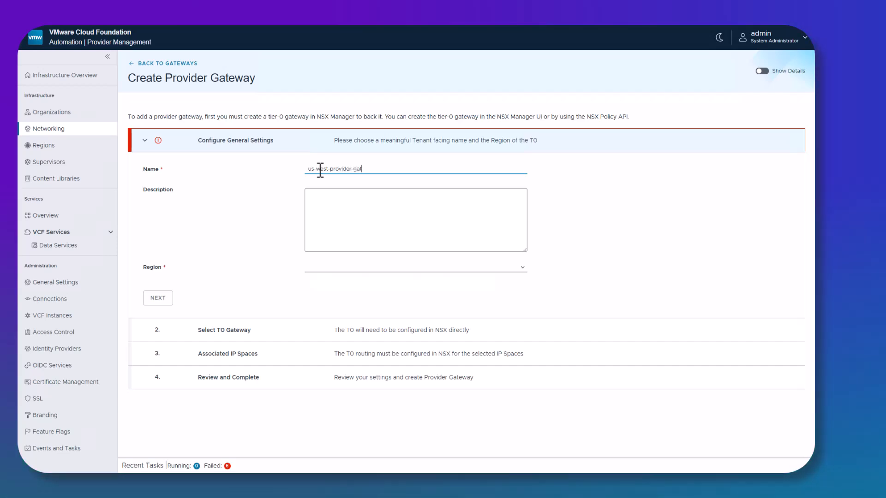
pyautogui.write('eway')
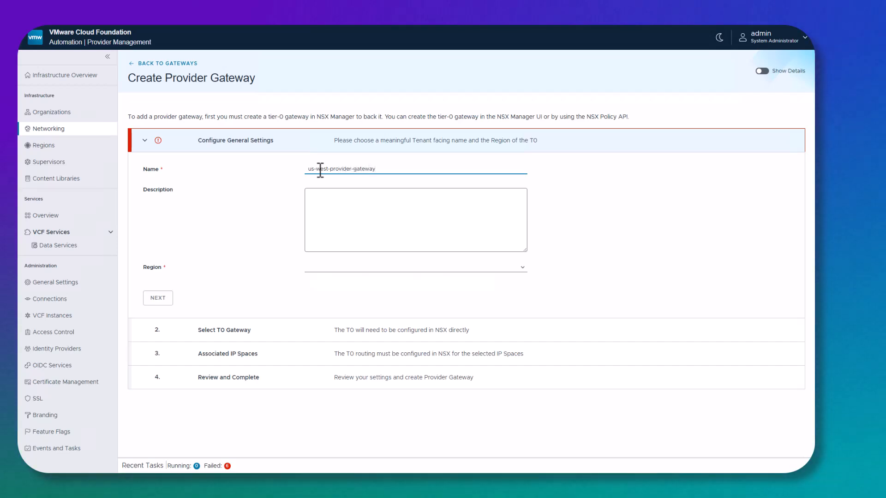
pyautogui.click(512, 268)
pyautogui.click(336, 289)
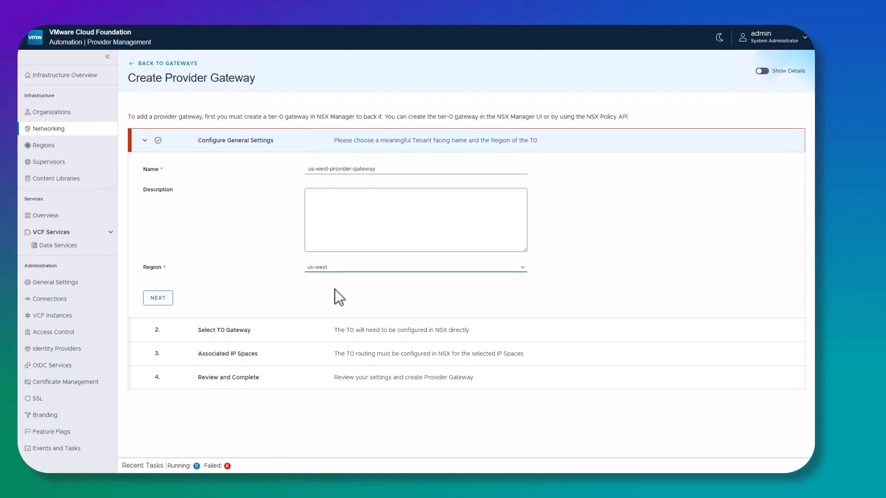
pyautogui.click(160, 299)
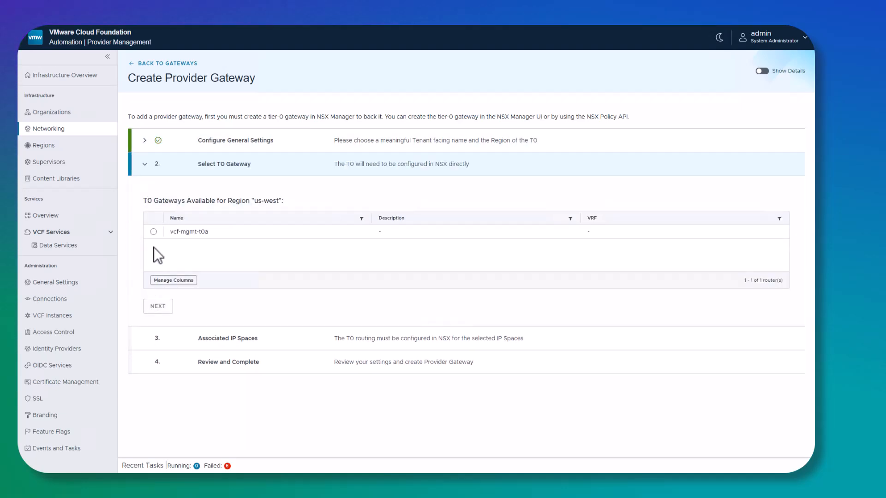
# Select the vcf-mgmt-t0a T0 gateway, associate us-west-ip-space, and create the us-west provider gateway
pyautogui.click(153, 232)
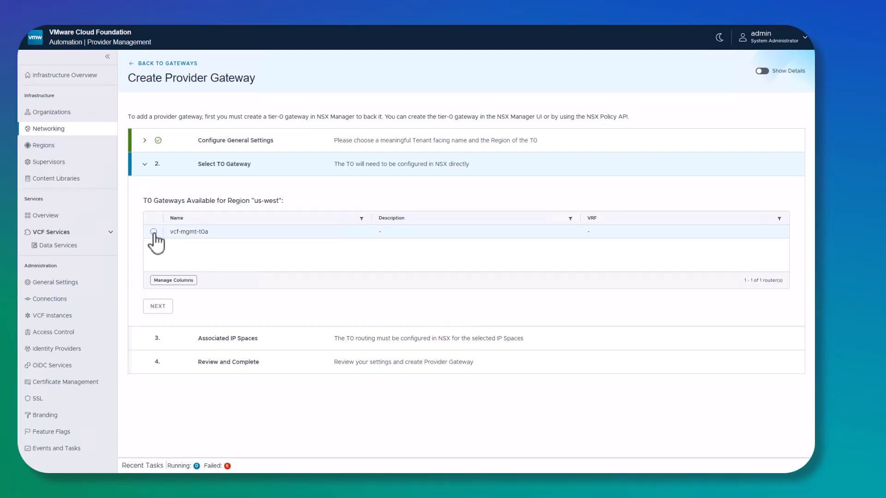
pyautogui.click(157, 308)
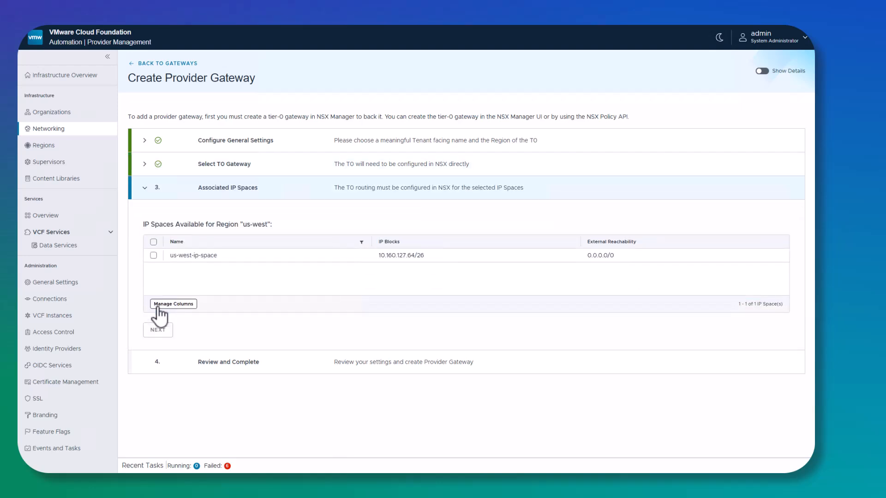
pyautogui.click(154, 255)
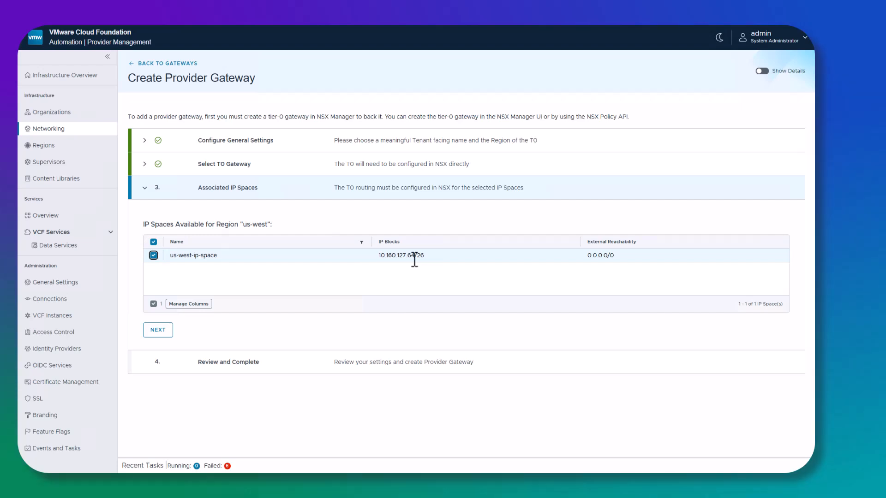
pyautogui.click(158, 330)
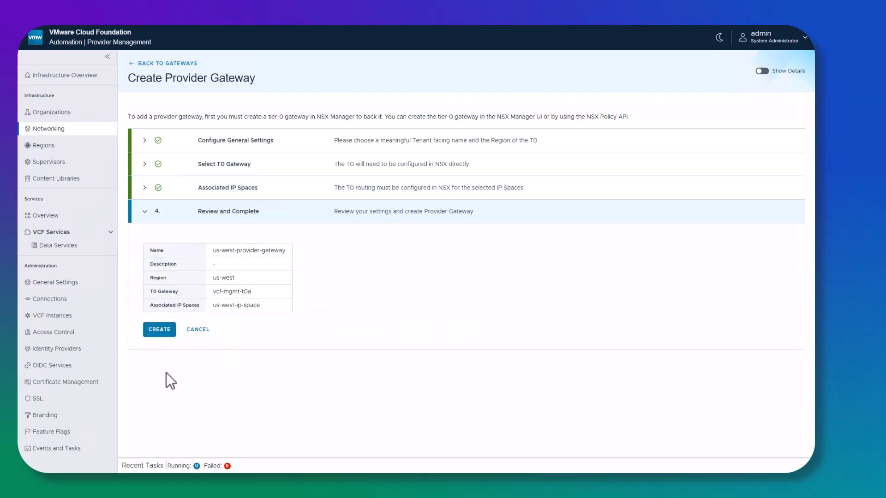
pyautogui.click(159, 330)
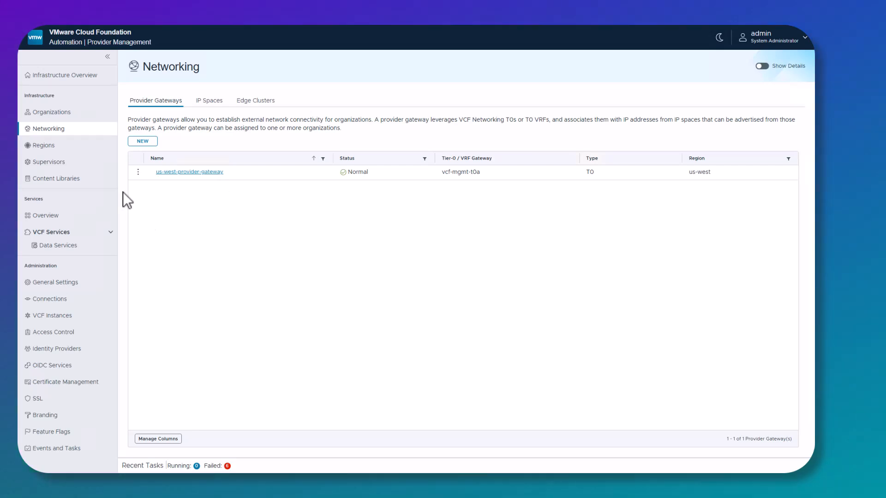
# Start another provider gateway named us-east for region us-east and continue to its T0 gateway selection
pyautogui.click(142, 141)
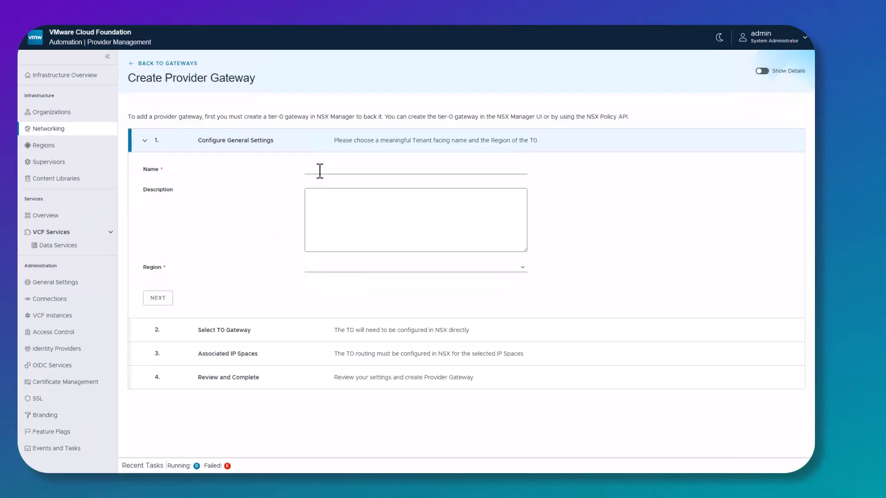
pyautogui.click(320, 171)
pyautogui.write('us-east')
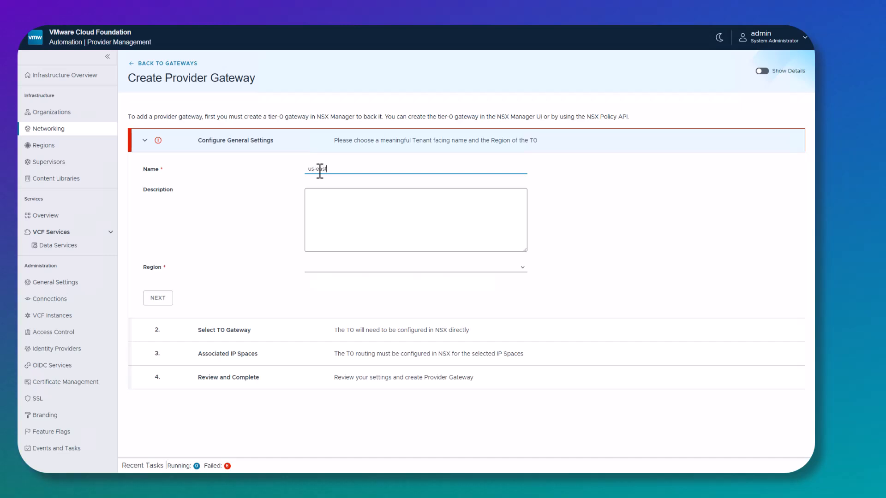
pyautogui.click(524, 269)
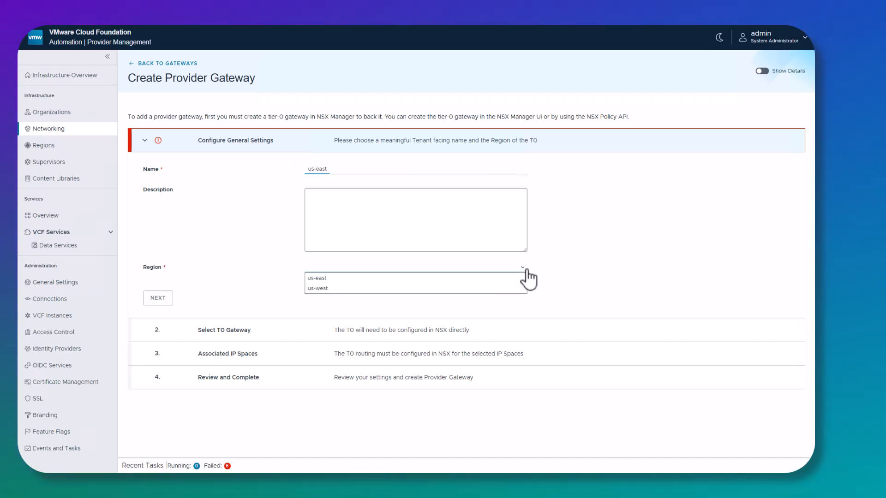
pyautogui.click(328, 279)
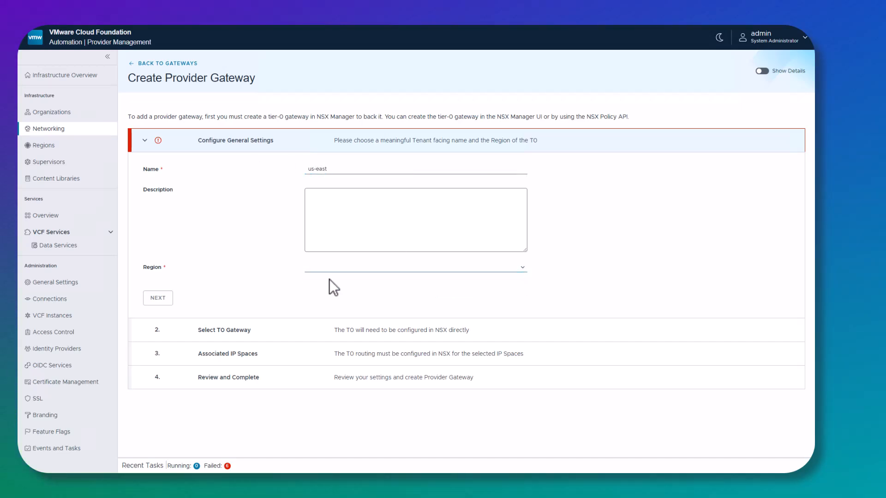
pyautogui.click(155, 299)
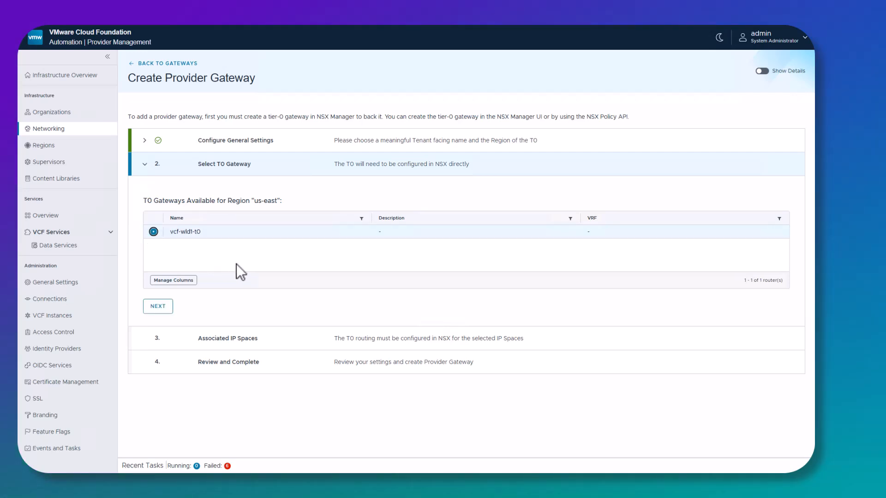
# Use the vcf-wld1-t0 T0 gateway, associate the us-east IP space, and create the us-east provider gateway
pyautogui.click(158, 307)
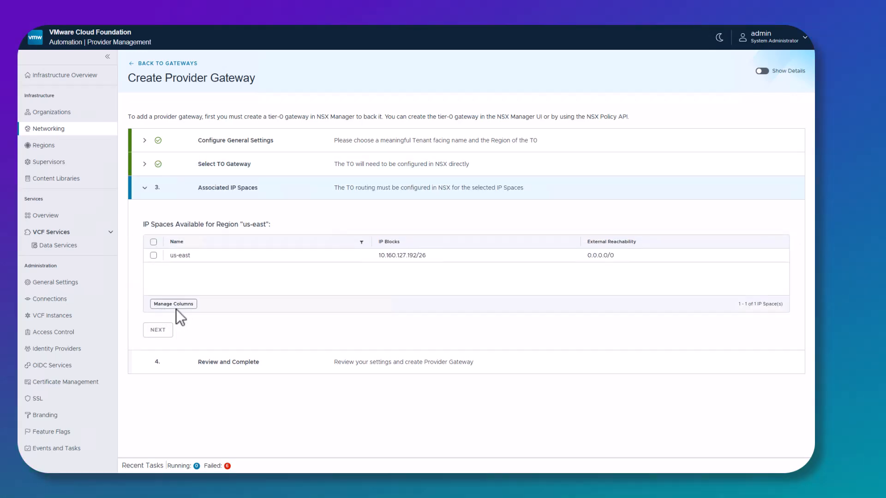
pyautogui.click(153, 255)
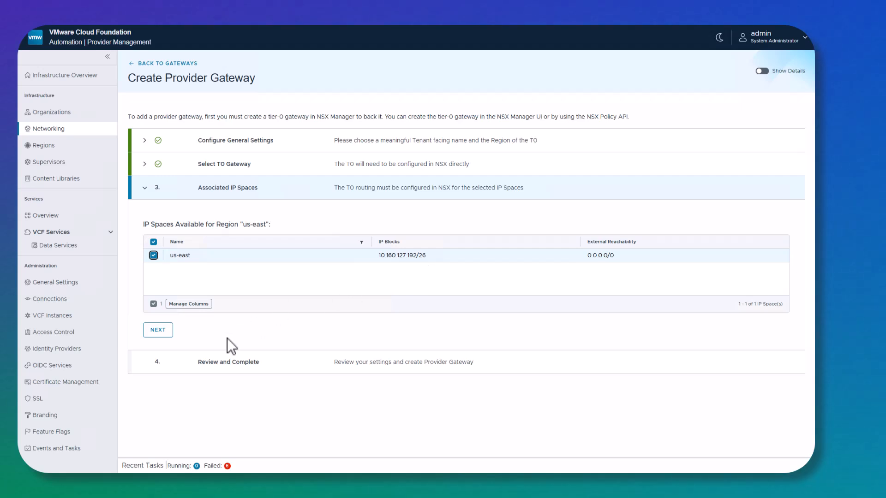
pyautogui.click(158, 330)
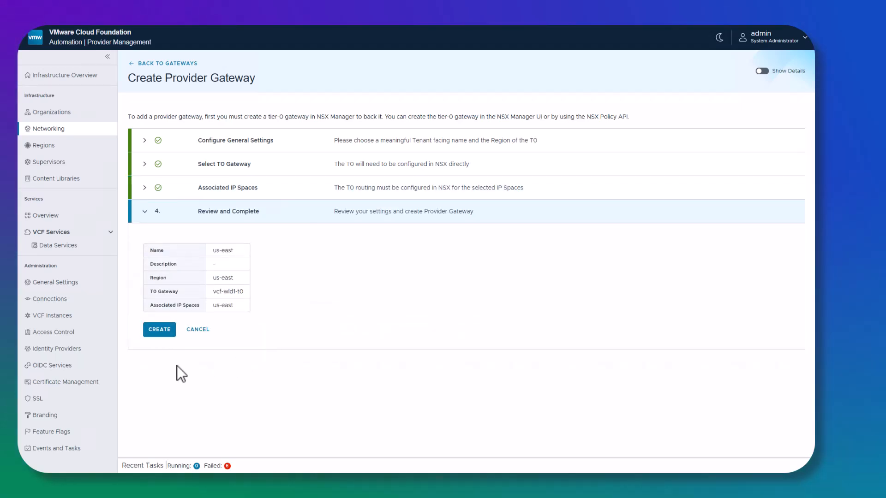
pyautogui.click(158, 330)
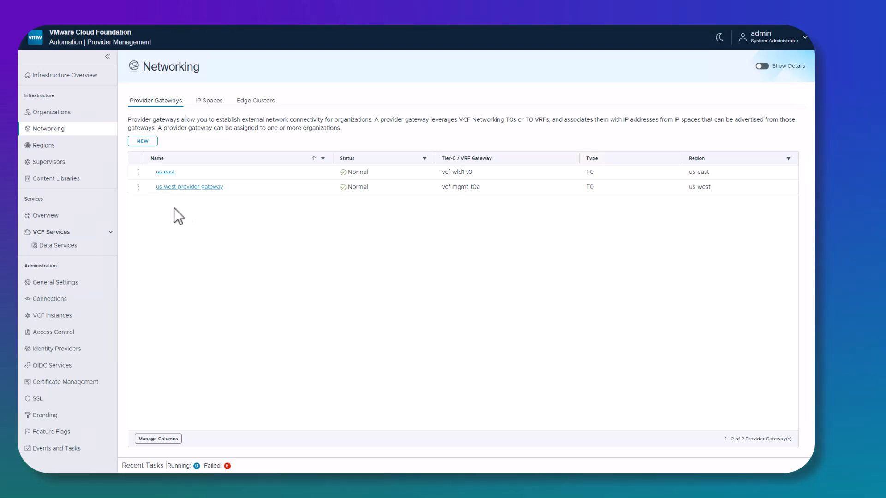
# Rename the us-east provider gateway as us-east-provider-gateway and return to the provider gateway list
pyautogui.click(138, 172)
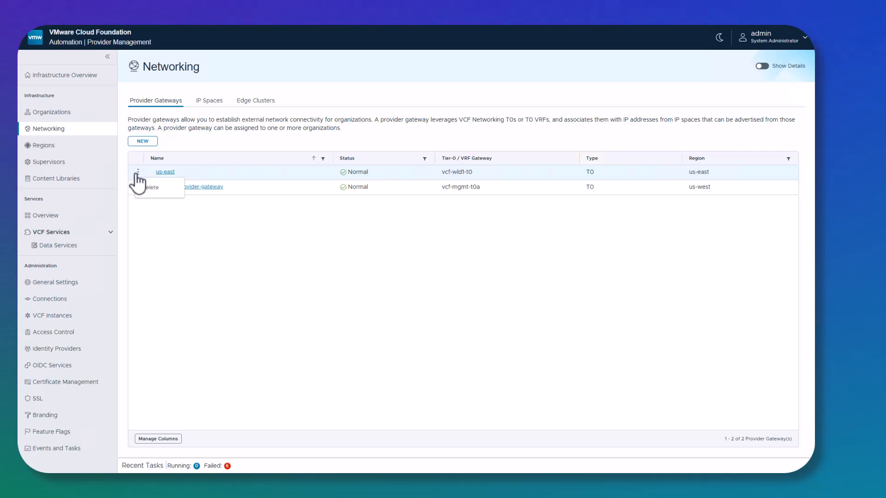
pyautogui.click(168, 174)
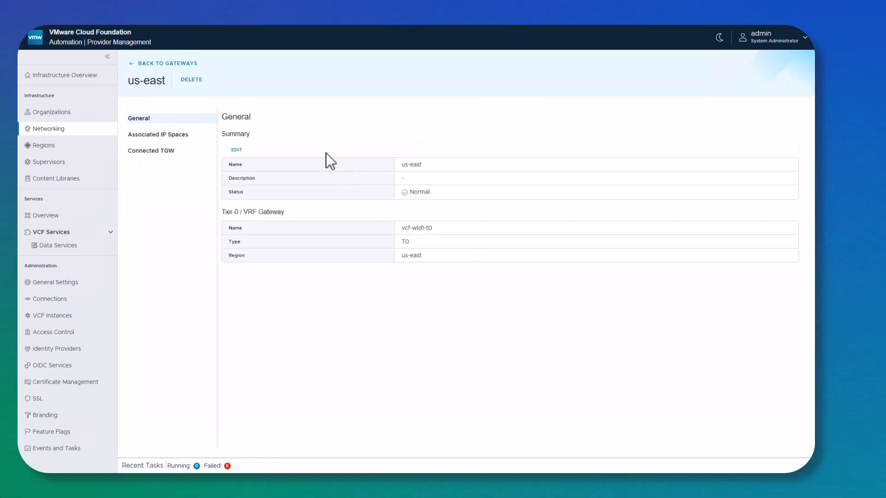
pyautogui.click(236, 150)
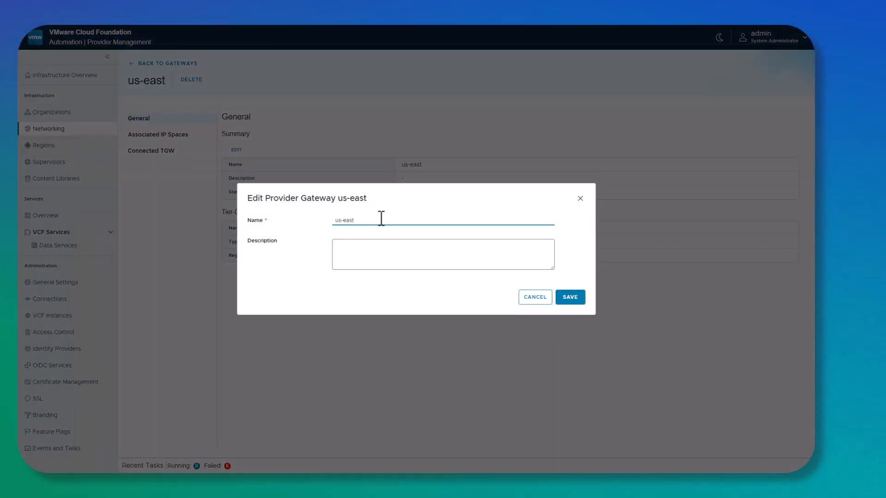
pyautogui.write('-prov')
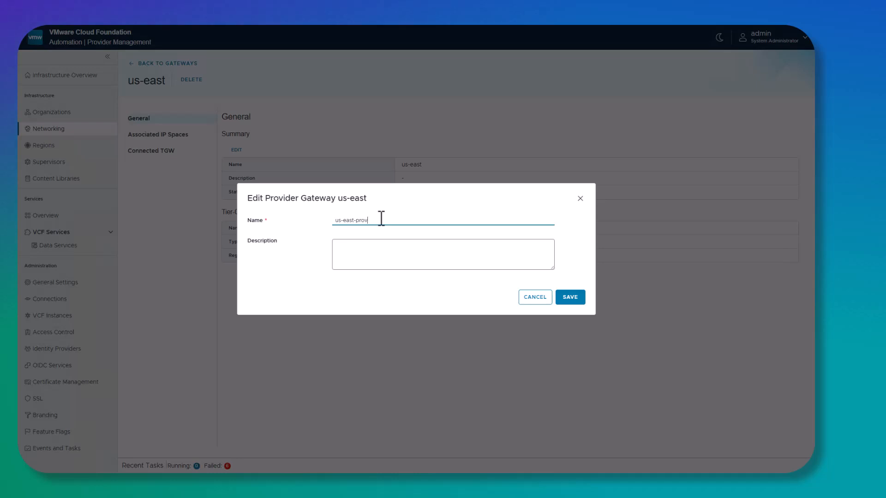
pyautogui.write('ider-gateway')
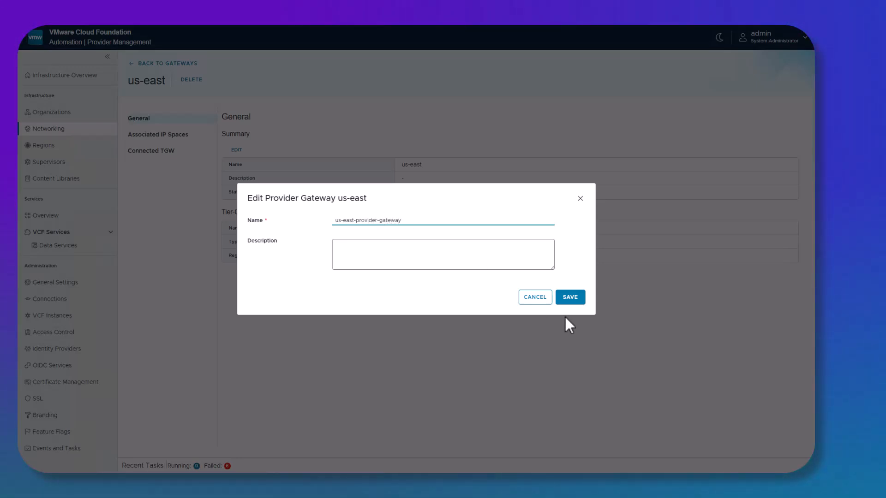
pyautogui.click(566, 299)
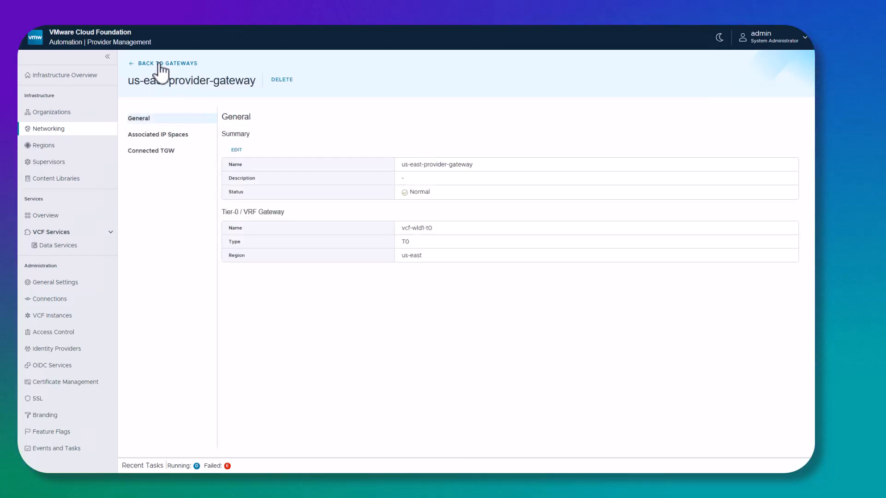
pyautogui.click(162, 65)
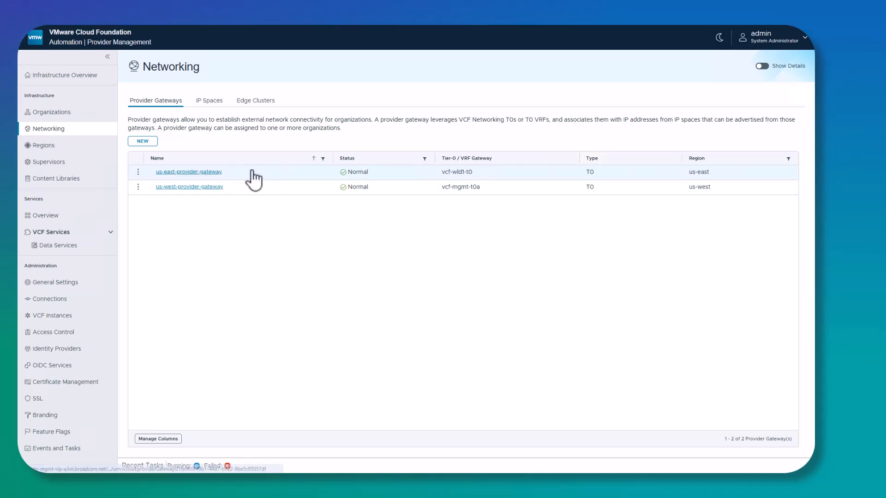
# Check which tier-0 gateway backs each of the two provider gateways
pyautogui.click(478, 173)
pyautogui.moveTo(472, 172); pyautogui.dragTo(445, 173)
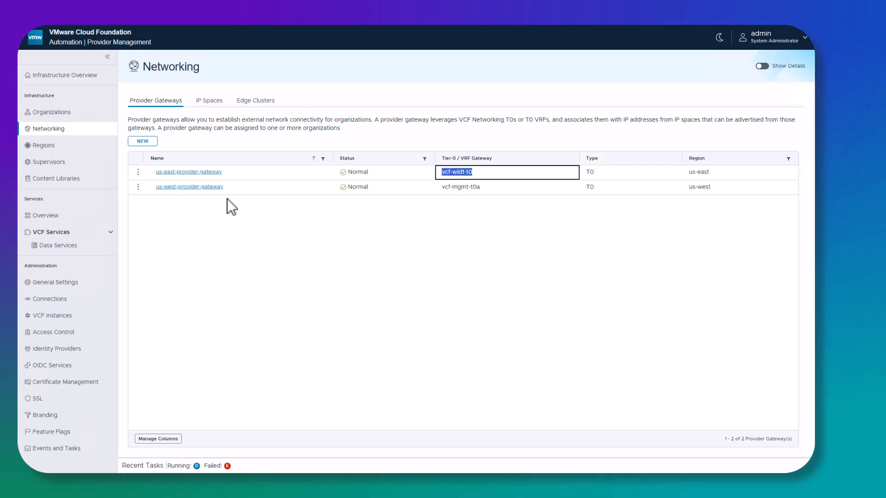
pyautogui.click(508, 189)
pyautogui.moveTo(508, 188); pyautogui.dragTo(445, 188)
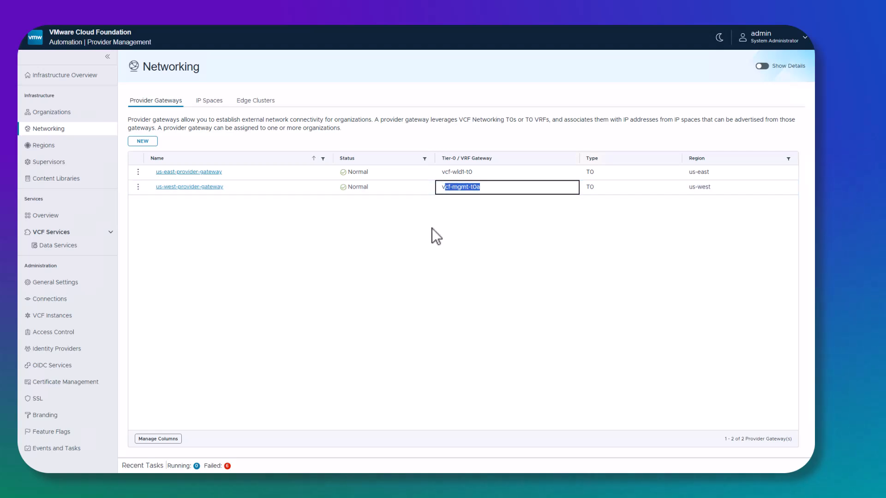
pyautogui.click(431, 234)
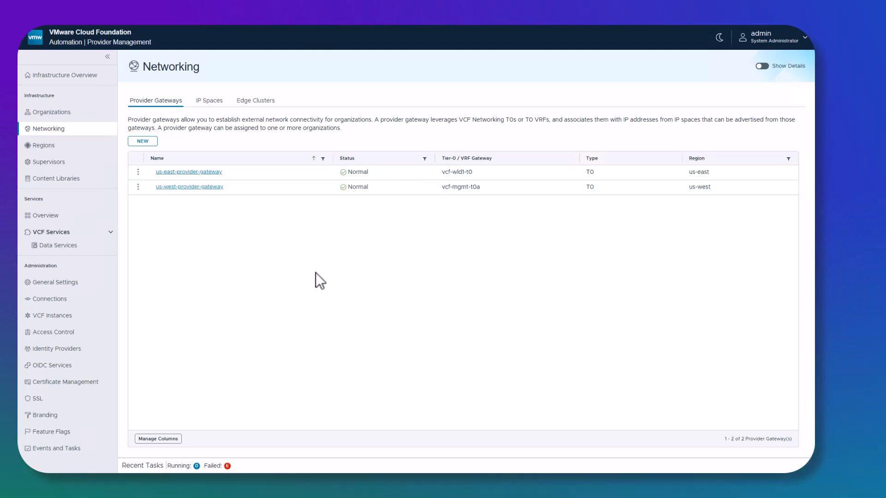
# Start the region networking settings from the infrastructure overview and set the acme organization's log name to acme
pyautogui.click(74, 76)
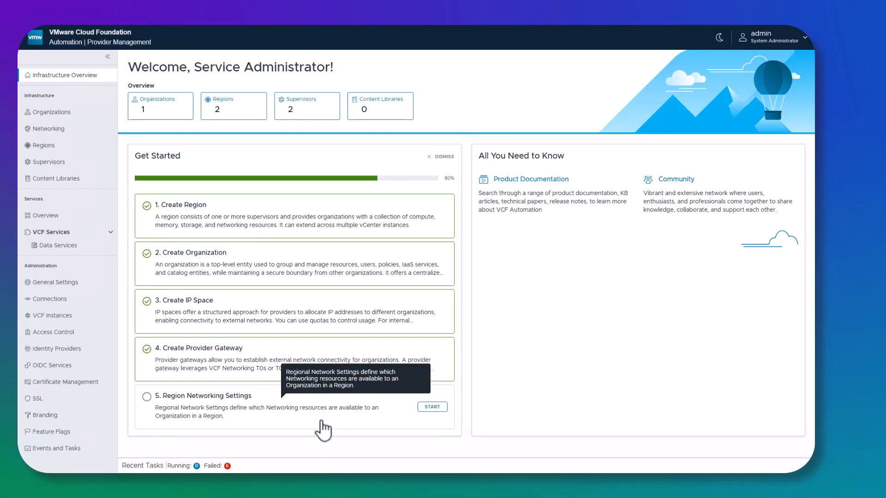
pyautogui.click(432, 408)
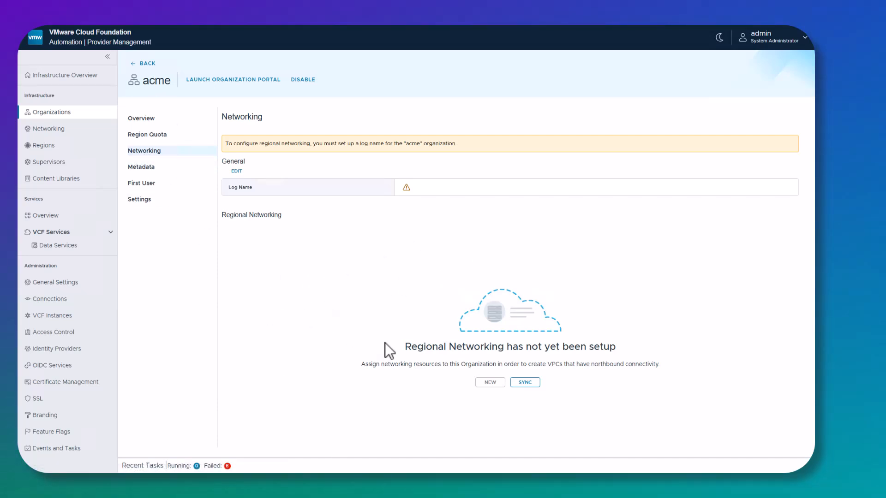
pyautogui.moveTo(404, 347); pyautogui.dragTo(621, 352)
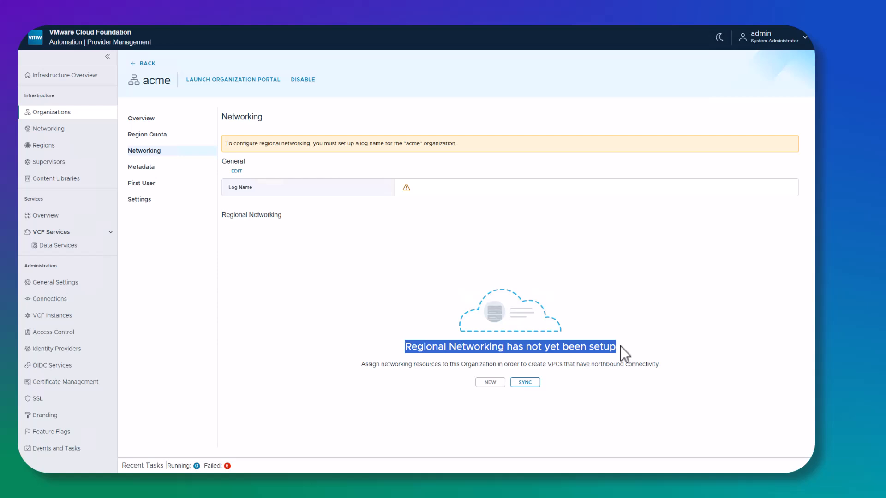
pyautogui.click(278, 303)
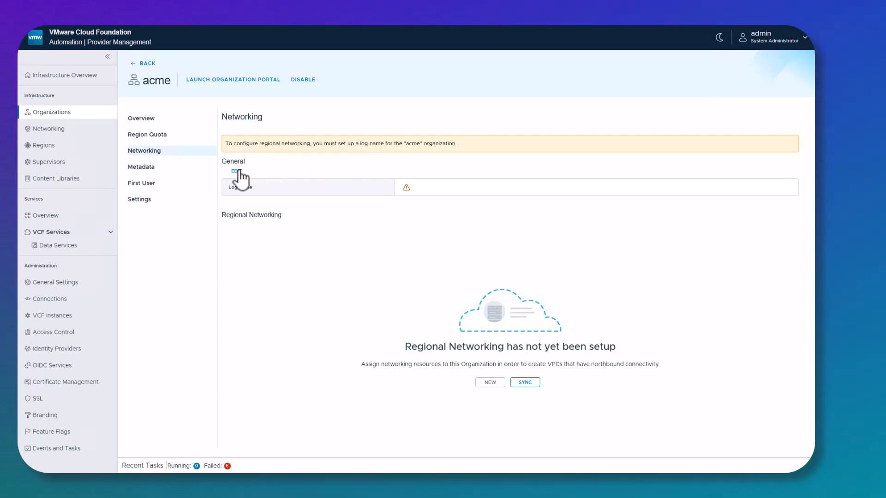
pyautogui.click(236, 171)
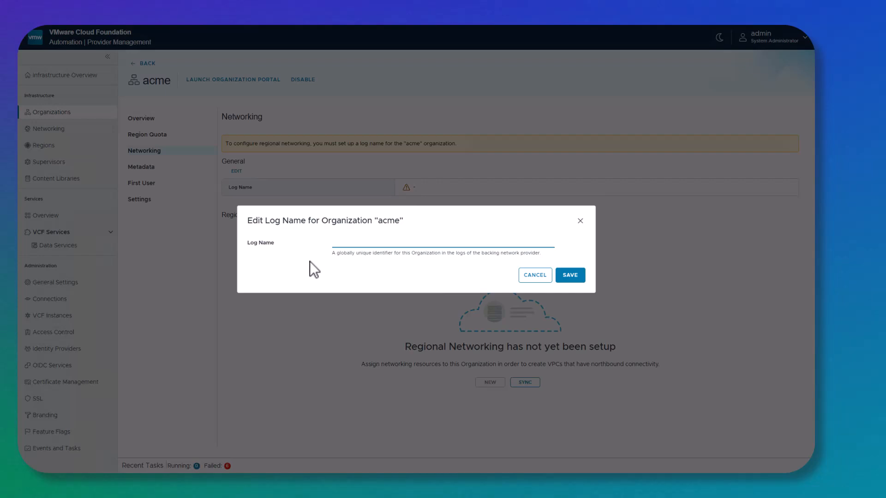
pyautogui.write('ac')
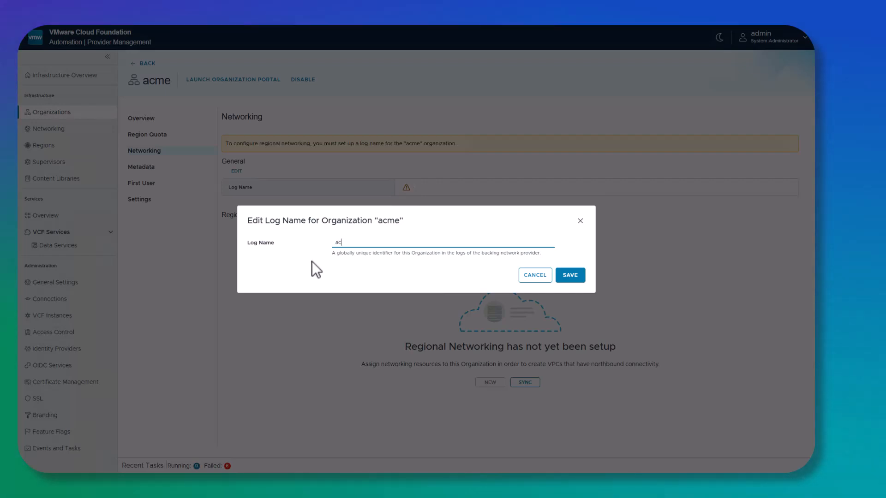
pyautogui.write('me')
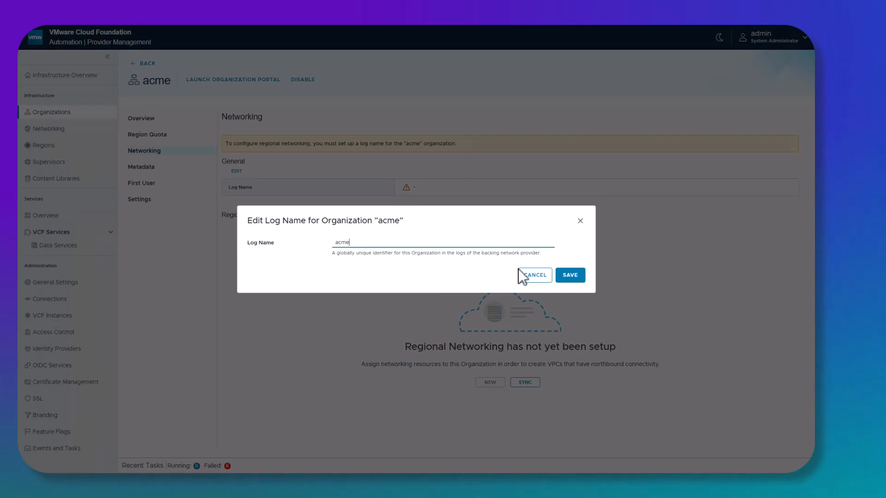
pyautogui.click(576, 275)
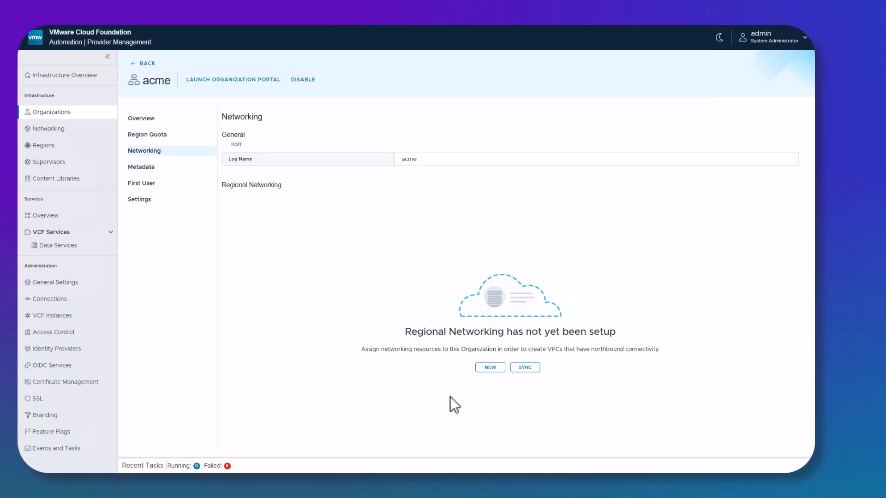
# Start a regional networking setup for acme in region us-west and continue to its provider gateway selection
pyautogui.click(486, 372)
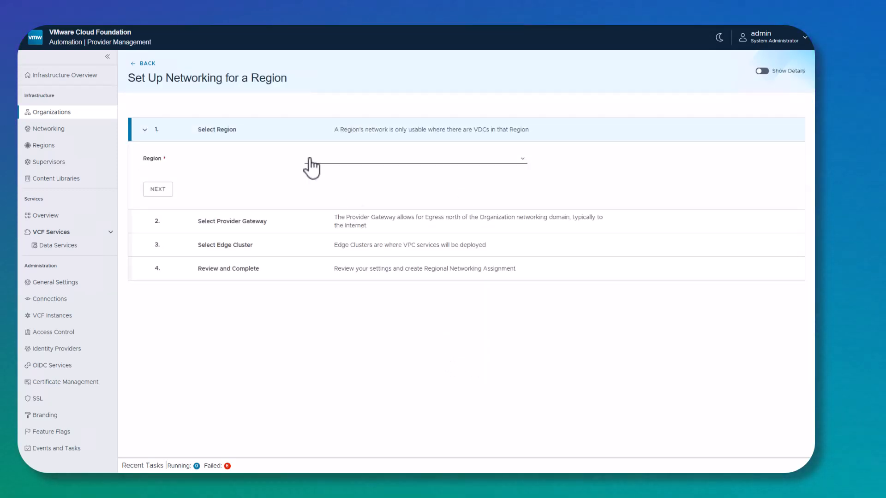
pyautogui.click(517, 162)
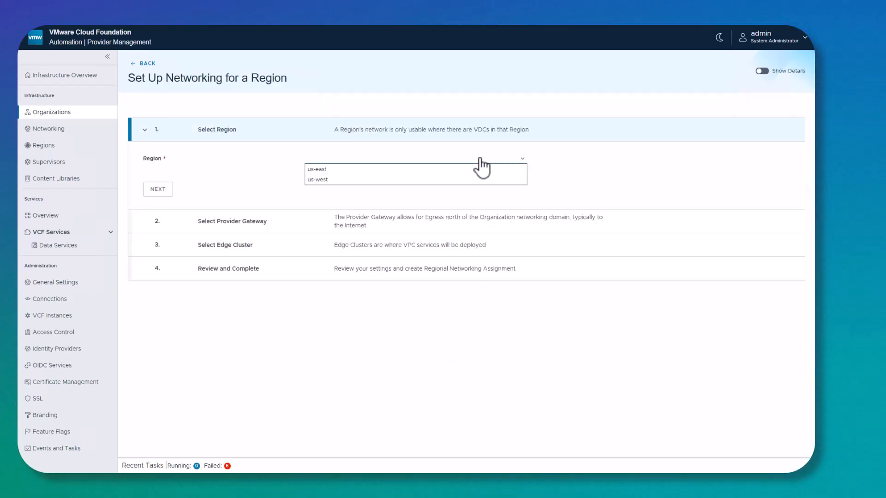
pyautogui.click(321, 179)
pyautogui.click(158, 190)
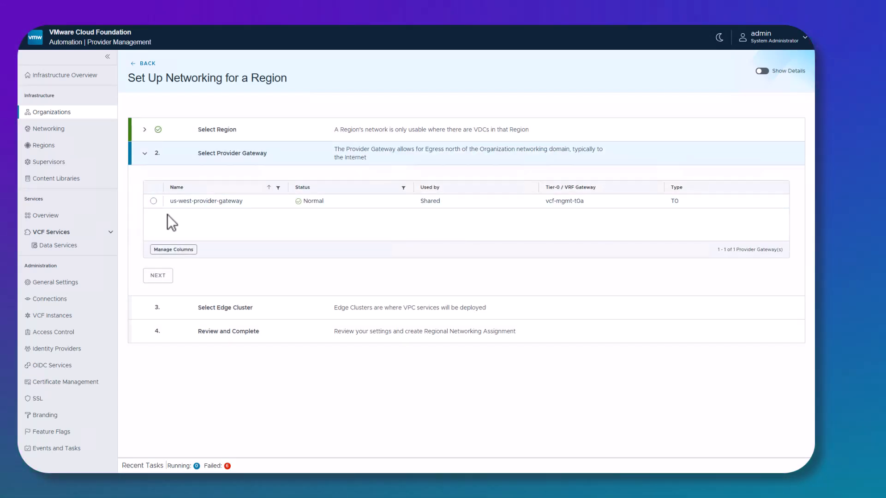
# Create acme's us-west regional networking with us-west-provider-gateway and the edge cluster of the tier-0 provider gateway, and review the resulting settings
pyautogui.click(153, 200)
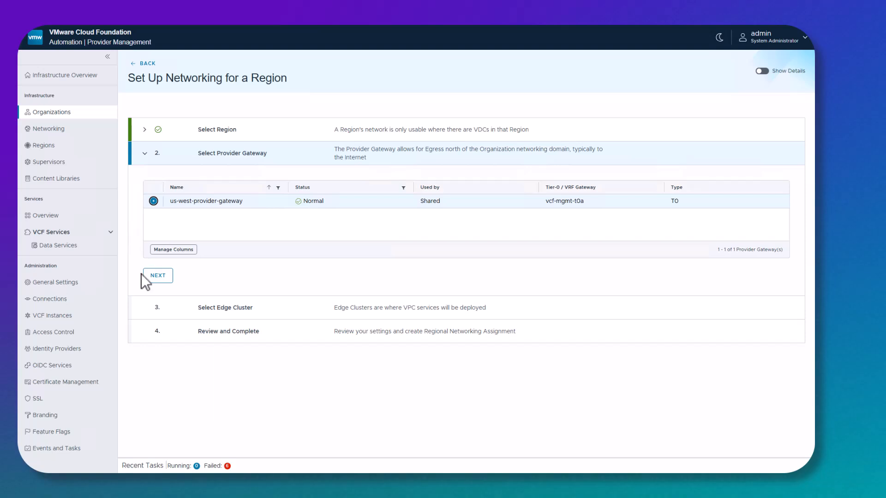
pyautogui.click(157, 276)
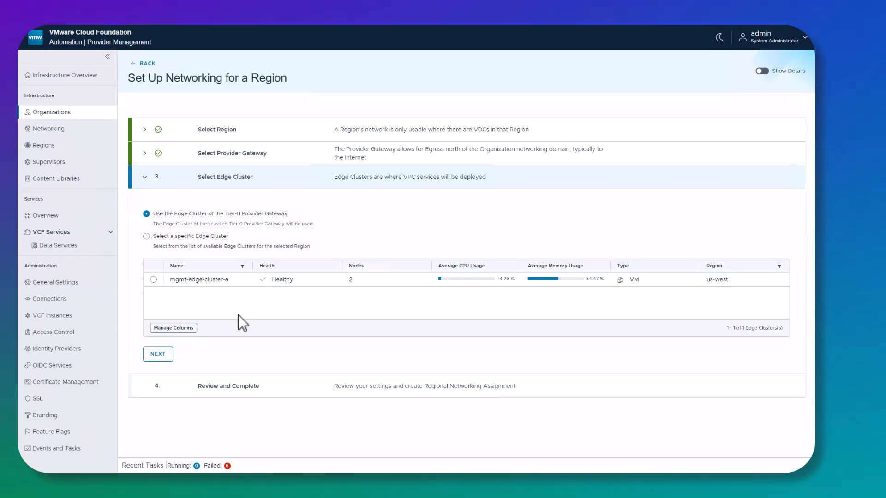
pyautogui.click(153, 356)
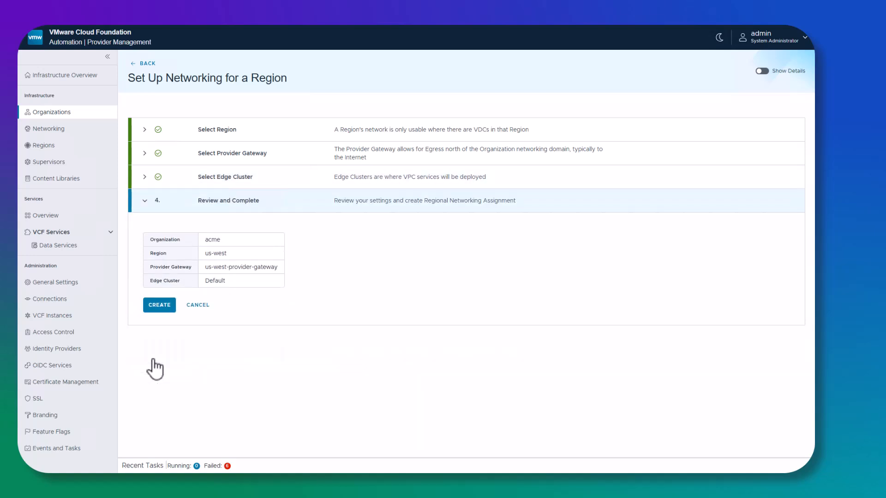
pyautogui.click(159, 310)
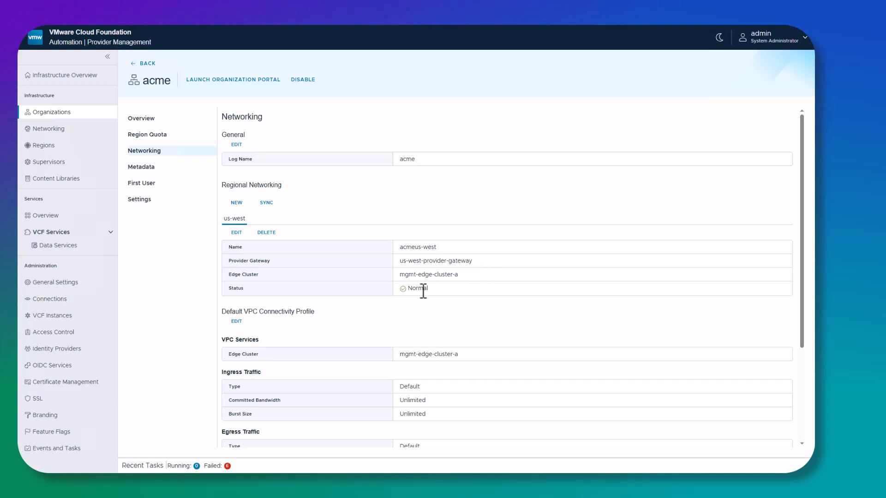
pyautogui.scroll(-3, 345, 344)
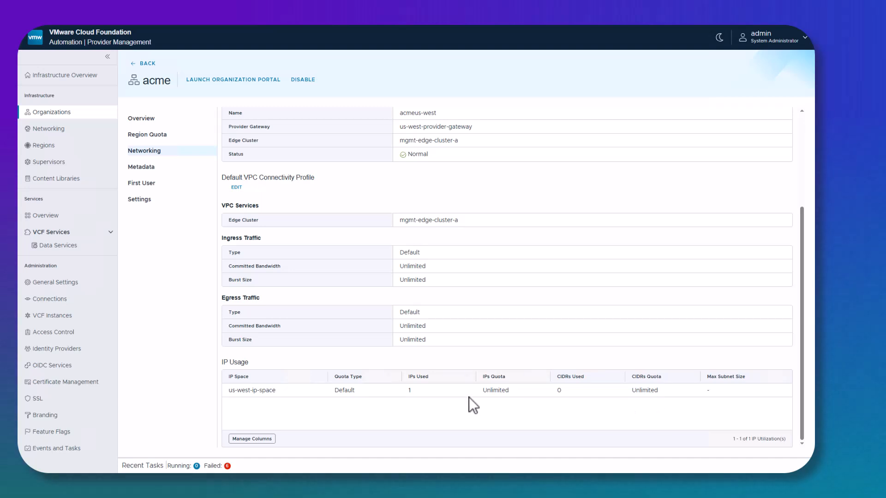
pyautogui.scroll(3, 298, 378)
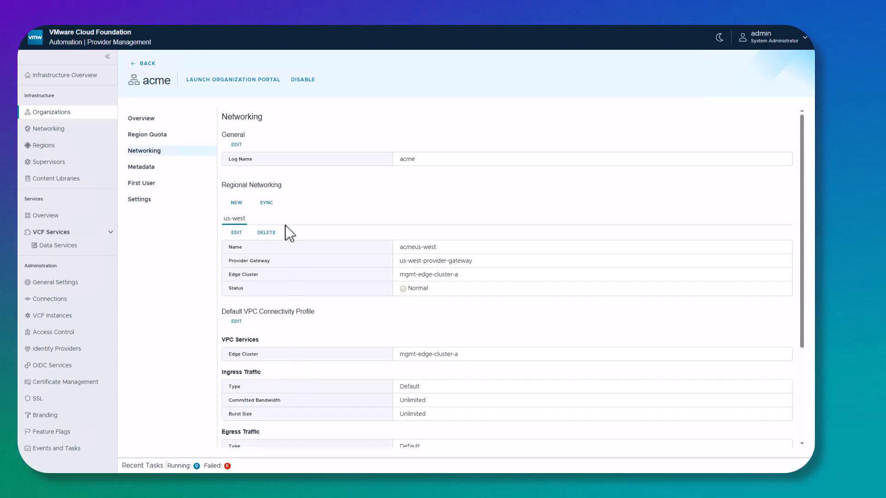
# Create a second regional networking setup for acme in region us-east, using us-east-provider-gateway and the tier-0 gateway's edge cluster
pyautogui.click(236, 204)
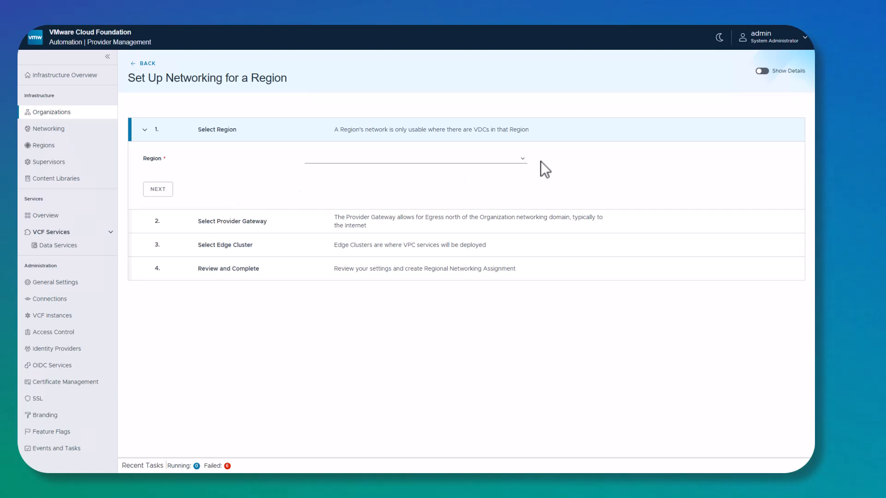
pyautogui.click(520, 160)
pyautogui.click(320, 169)
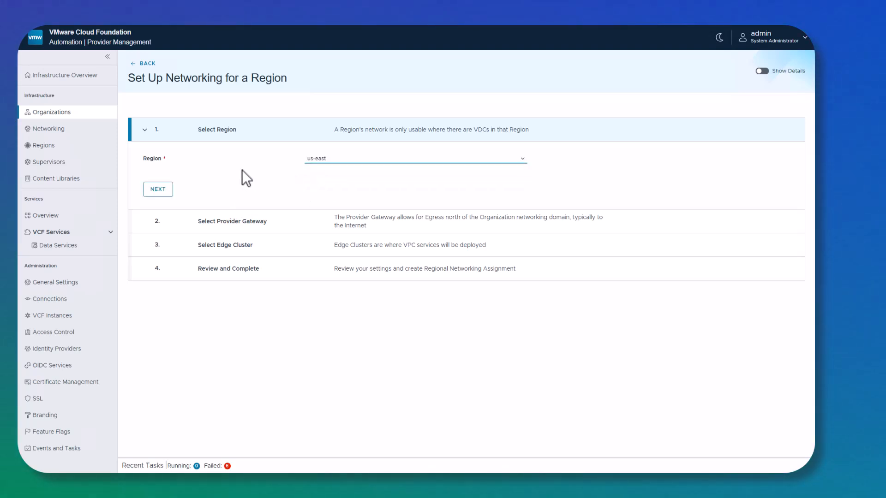
pyautogui.click(158, 189)
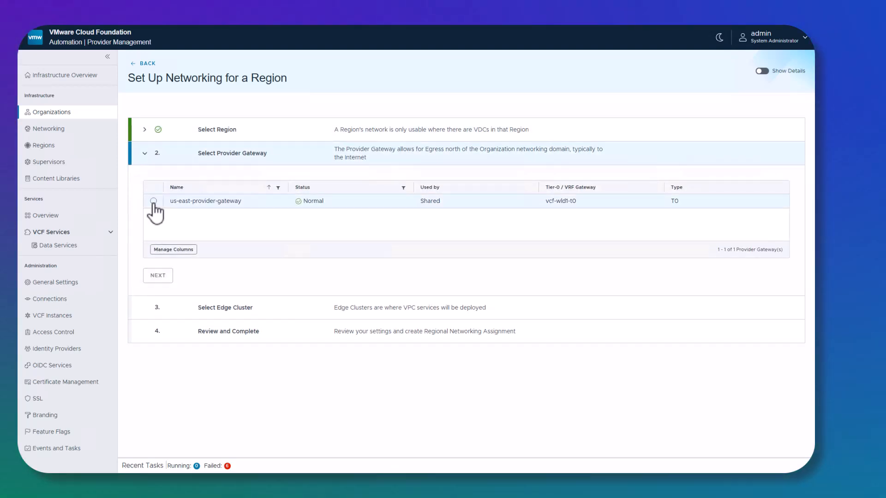
pyautogui.click(153, 202)
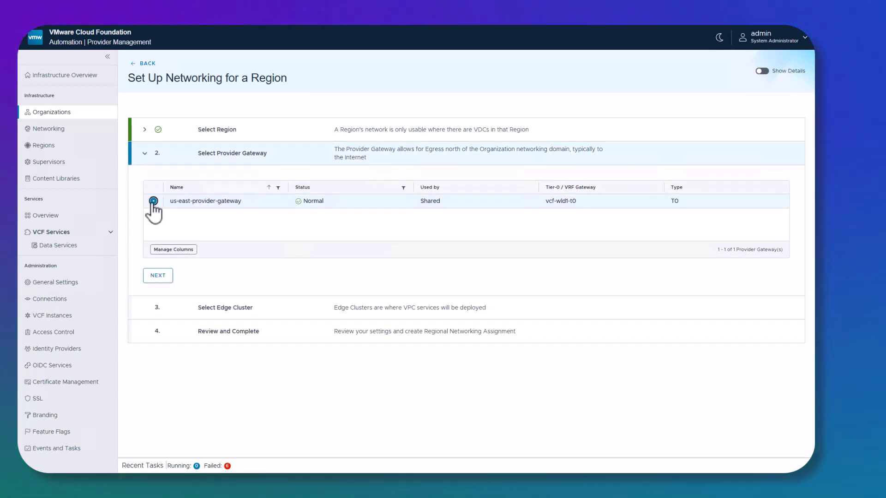
pyautogui.click(155, 277)
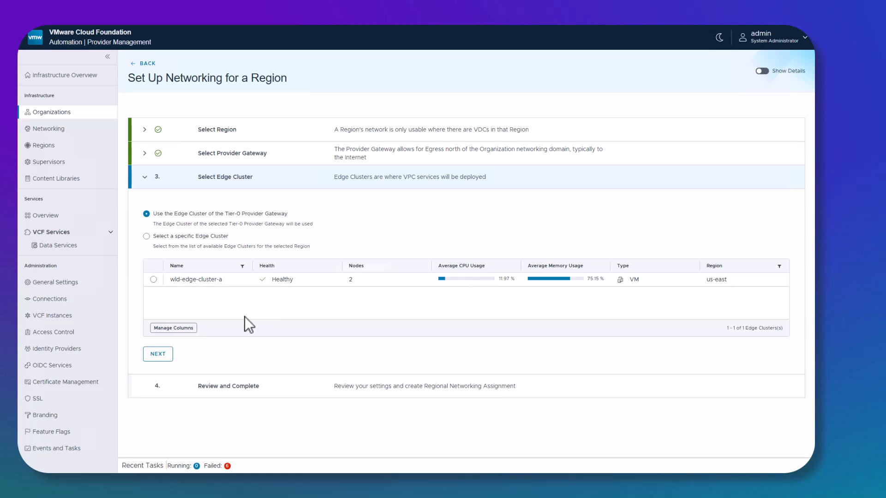
pyautogui.click(158, 354)
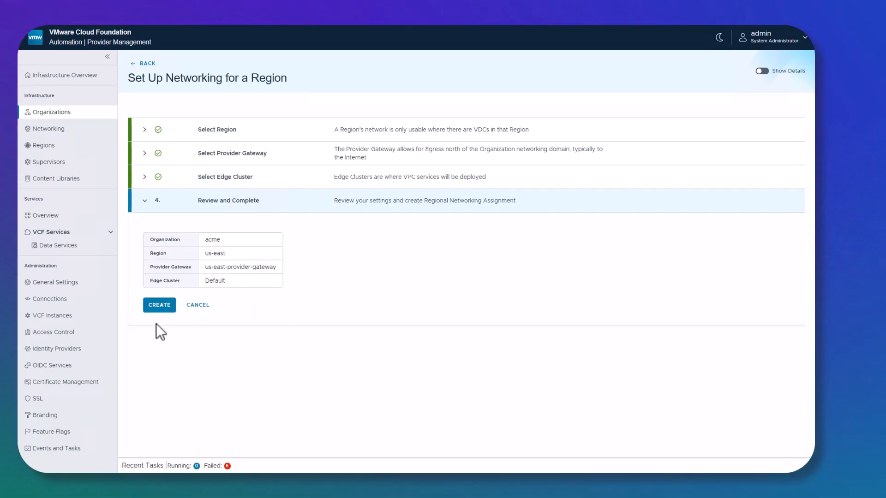
pyautogui.click(157, 307)
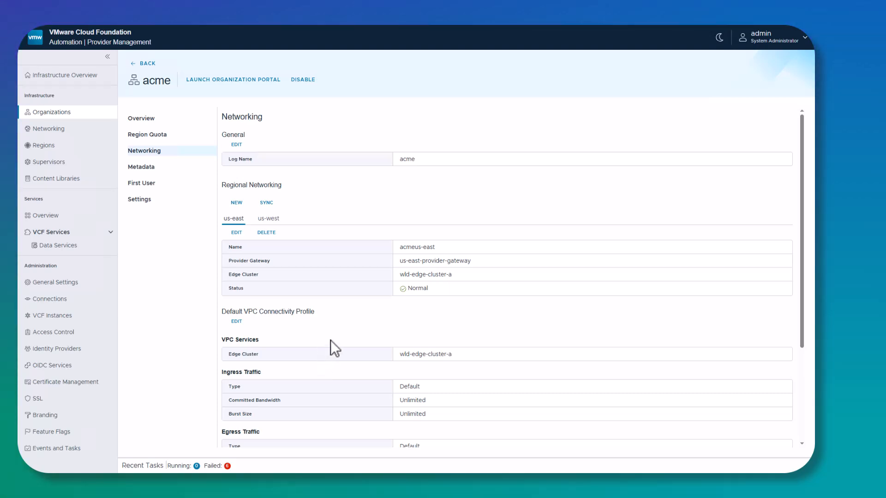
# Add acme's first user with user name admin, enter and confirm the account password, and assign the Organization Administrator role
pyautogui.click(149, 185)
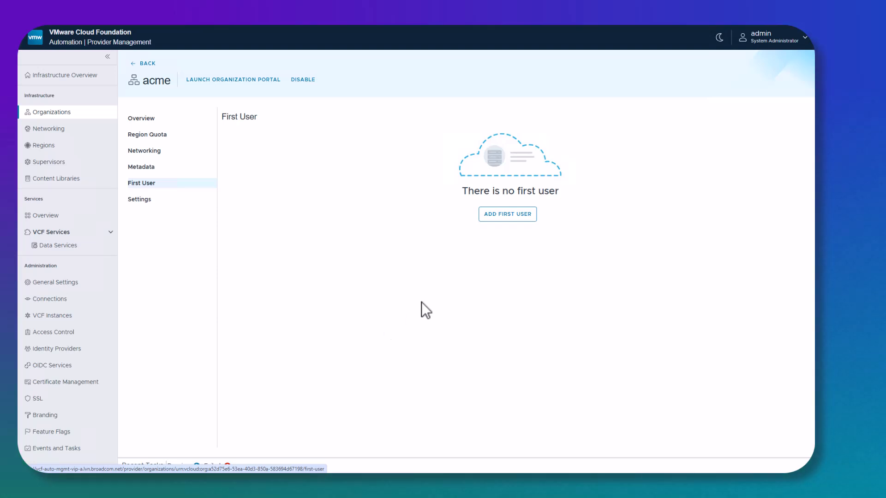
pyautogui.click(502, 215)
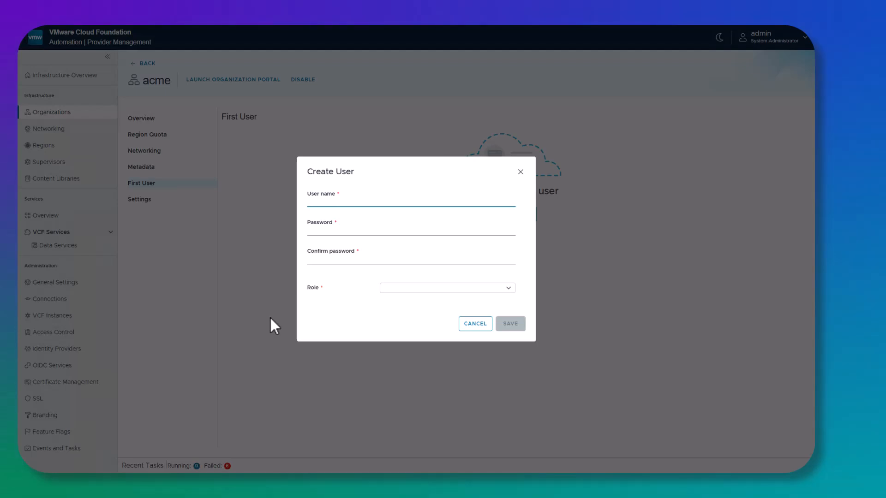
pyautogui.write('admin')
pyautogui.press('Tab')
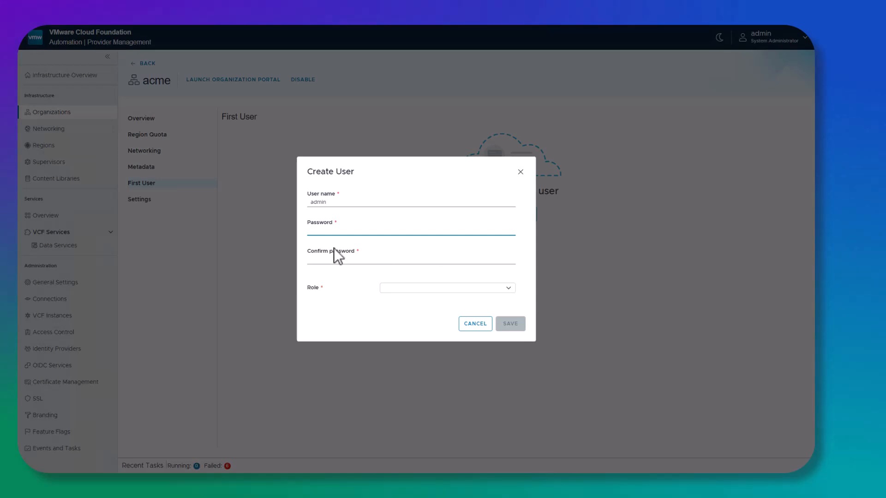
pyautogui.hotkey('ctrl', 'v')
pyautogui.click(324, 260)
pyautogui.hotkey('ctrl', 'v')
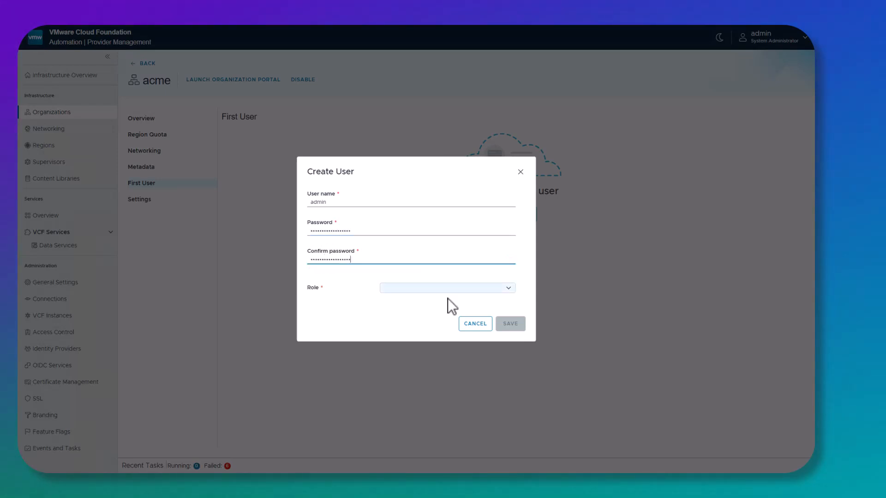
pyautogui.click(511, 289)
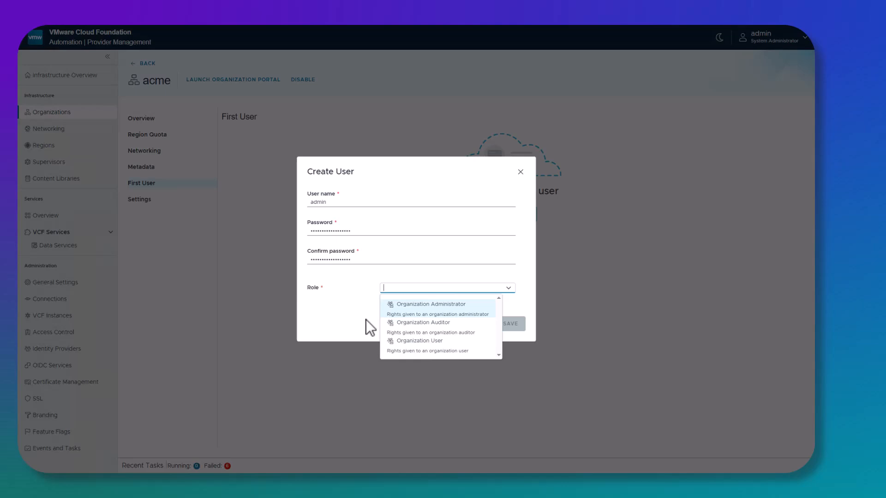
pyautogui.click(439, 312)
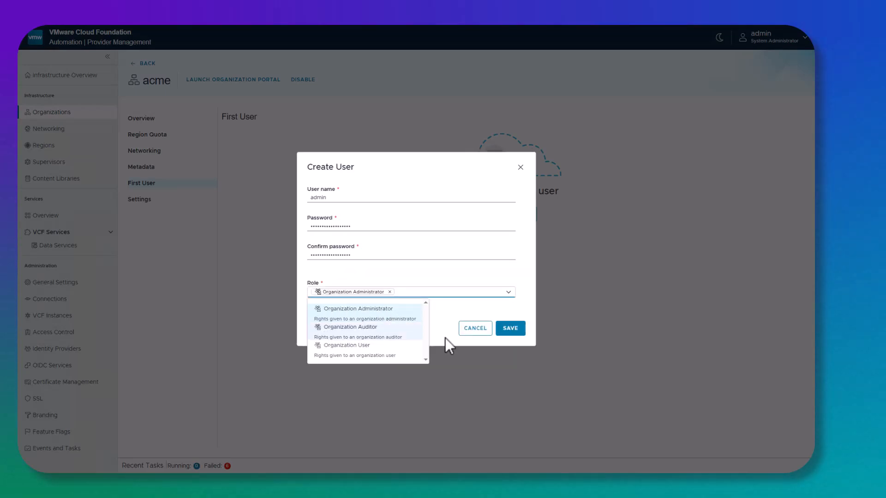
pyautogui.click(443, 317)
pyautogui.click(510, 330)
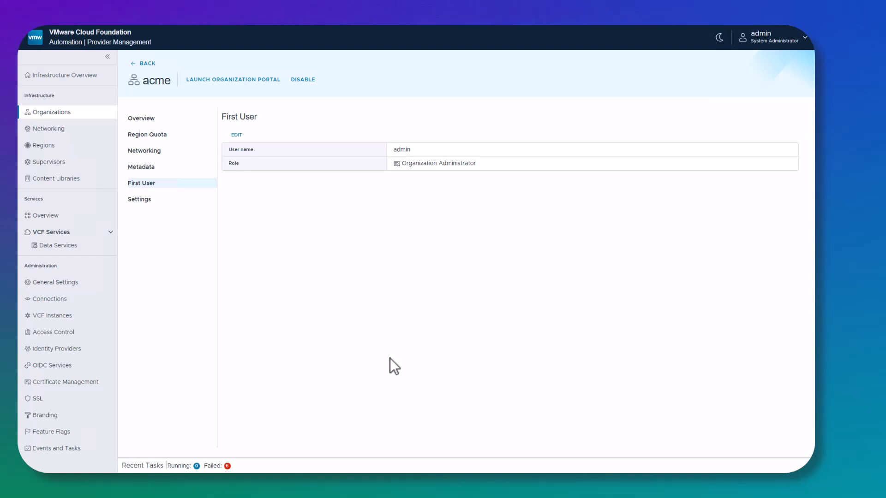
# Allow the acme organization to create subscribed content libraries in its organization settings
pyautogui.click(139, 200)
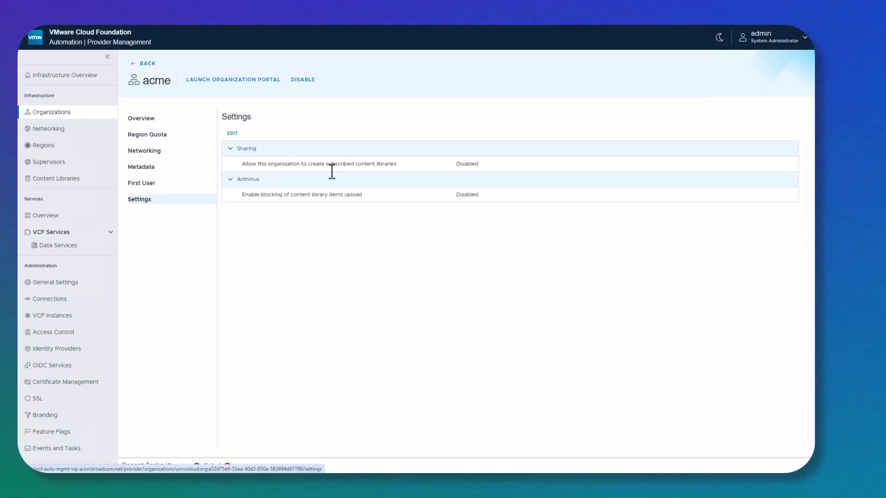
pyautogui.click(233, 134)
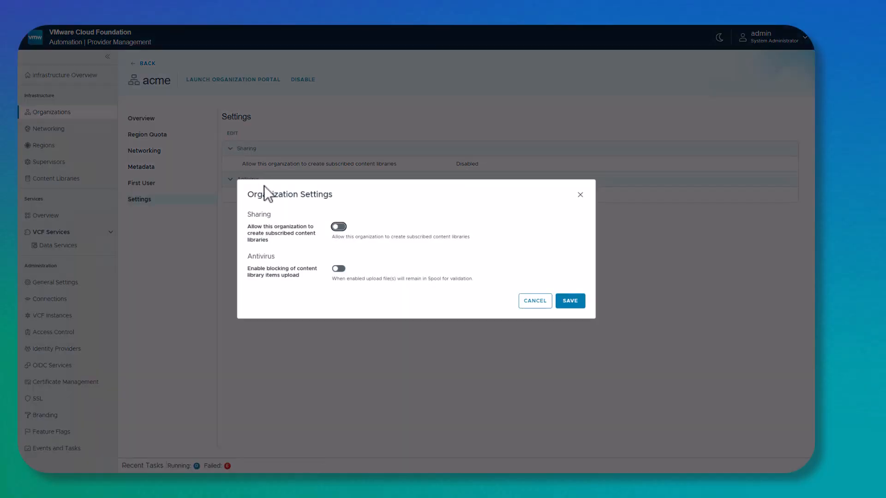
pyautogui.click(338, 227)
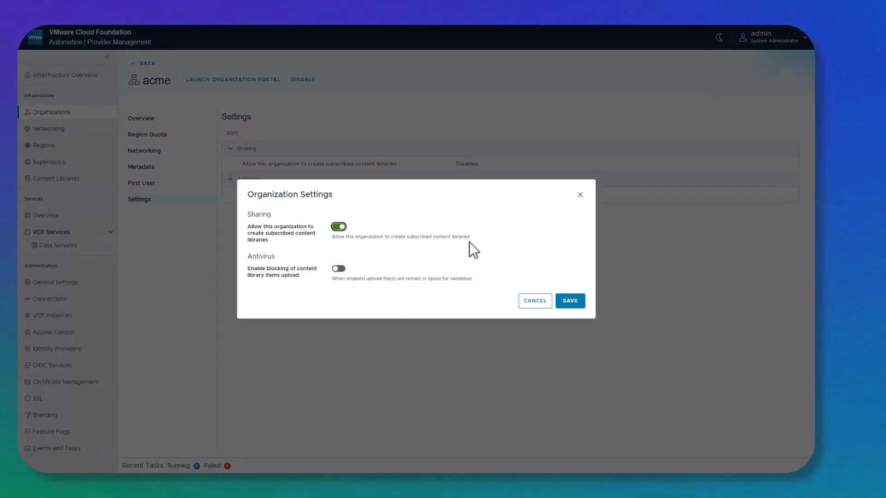
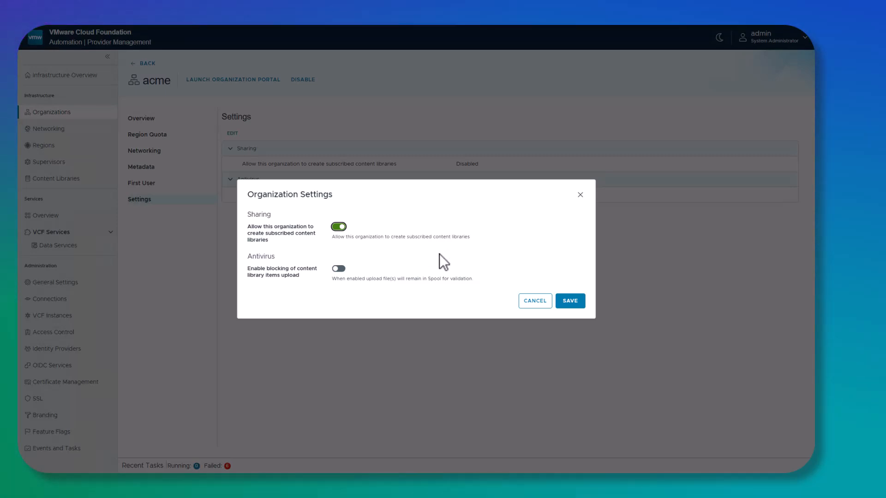
pyautogui.click(579, 305)
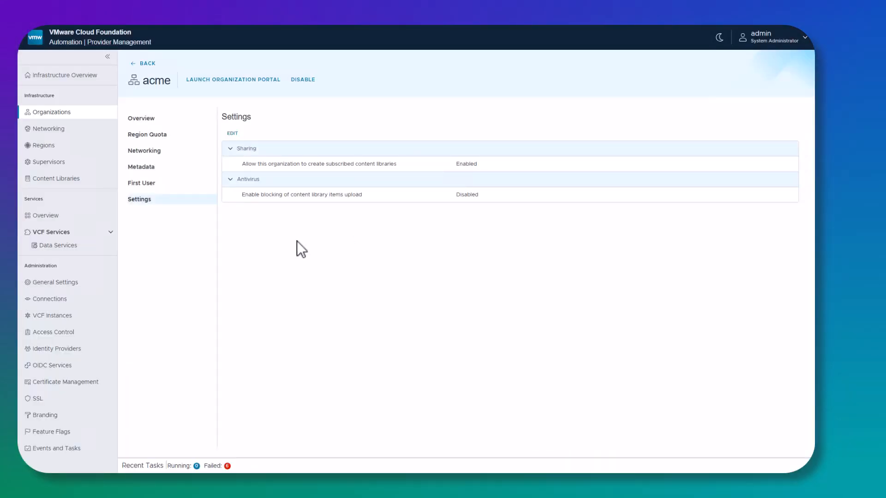
# Go from the infrastructure overview to the organization list, open the acme organization portal and dismiss its cookie notice
pyautogui.click(65, 85)
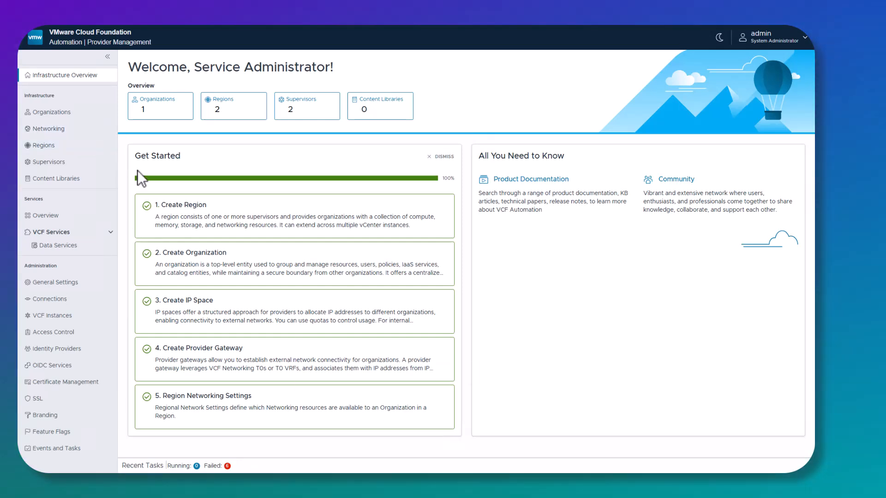
pyautogui.click(56, 112)
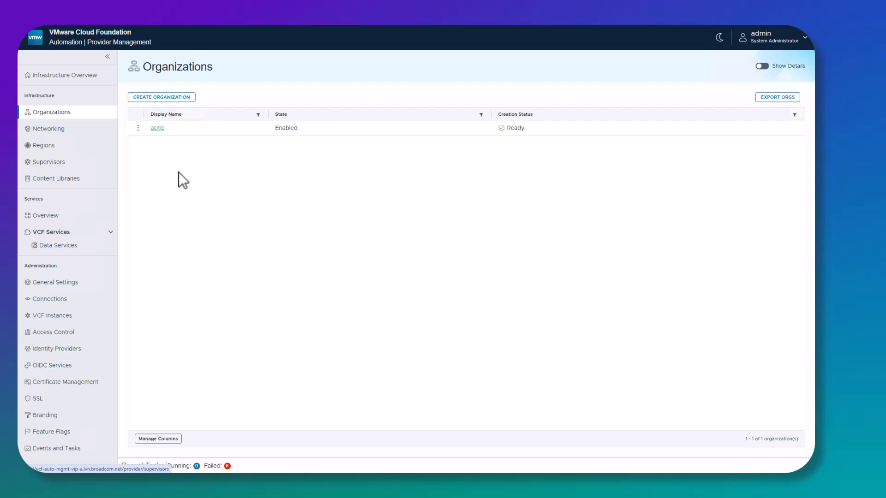
pyautogui.click(157, 128)
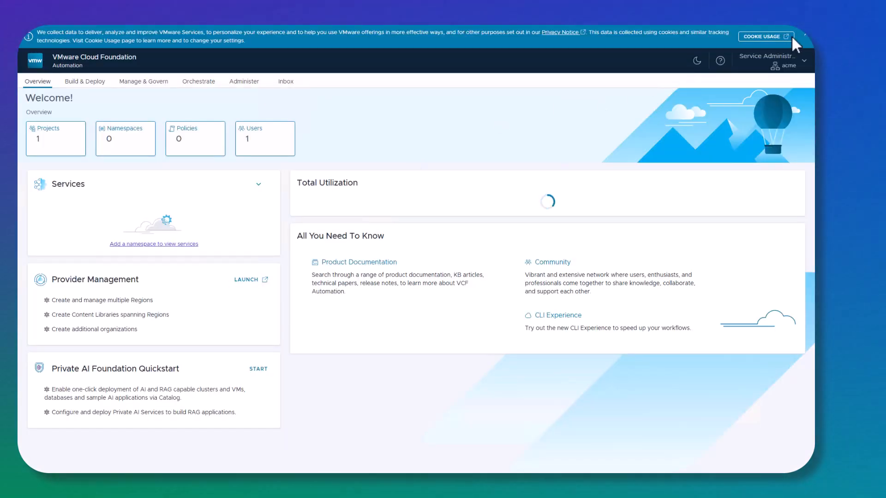
pyautogui.click(805, 35)
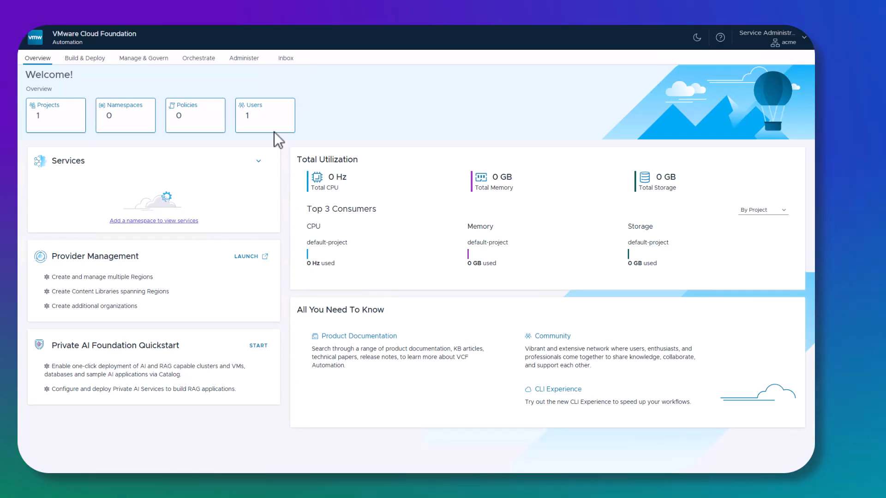
# Review acme's virtual private clouds, connectivity profiles and IP address blocks in the organization portal
pyautogui.click(137, 61)
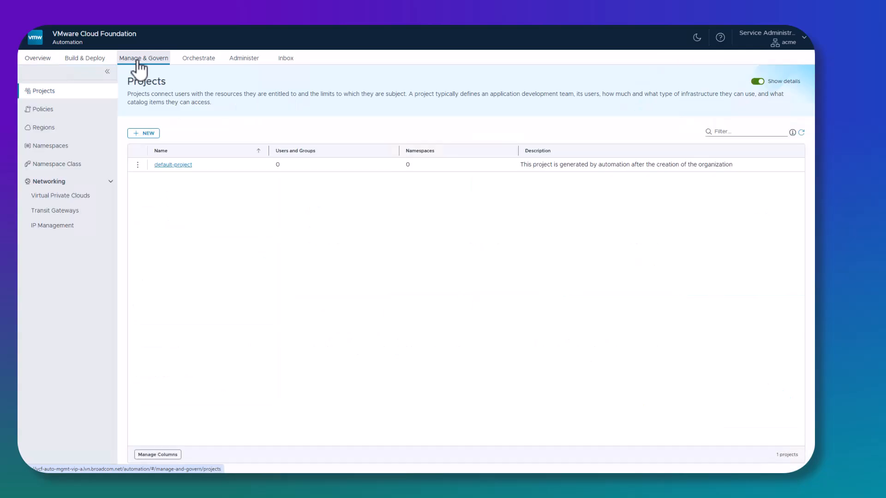
pyautogui.click(57, 196)
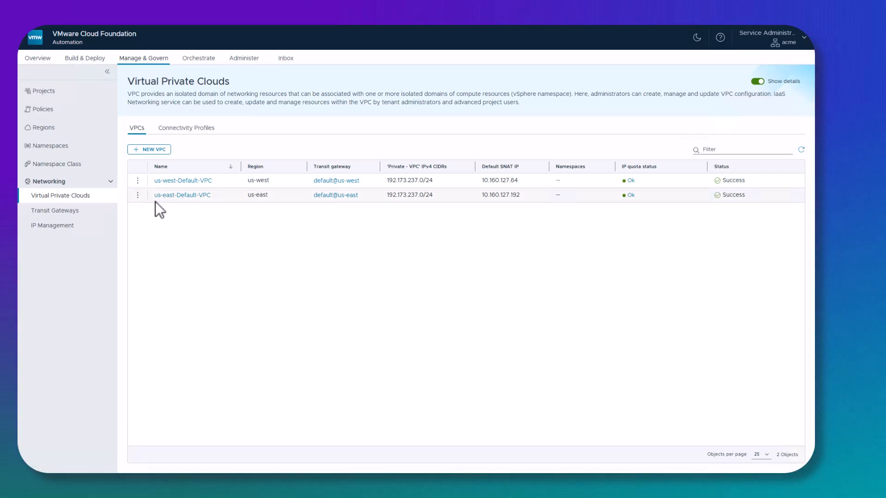
pyautogui.click(186, 133)
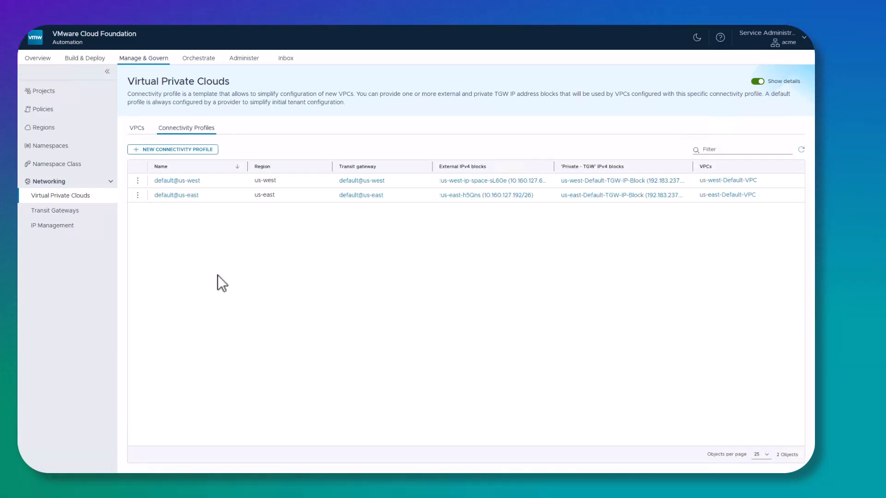
pyautogui.click(55, 226)
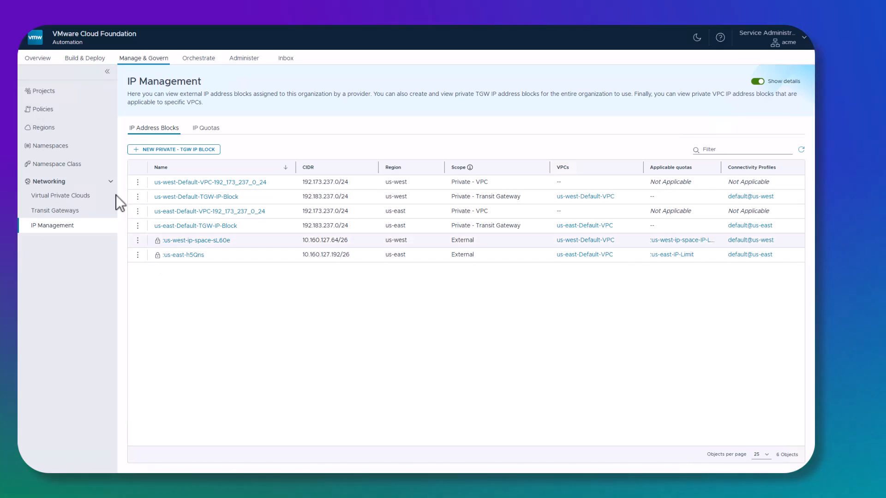
# Compare the resource limits, VM classes and storage classes available to acme in the us-east and us-west regions
pyautogui.click(43, 128)
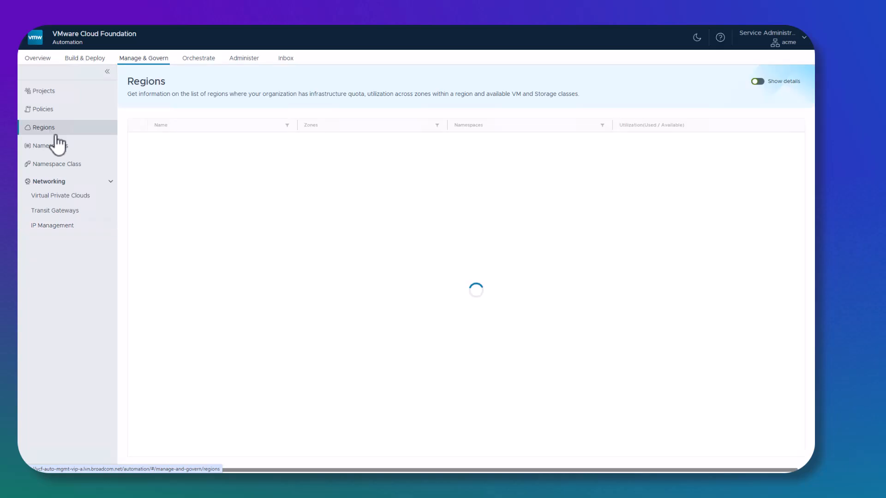
pyautogui.click(137, 154)
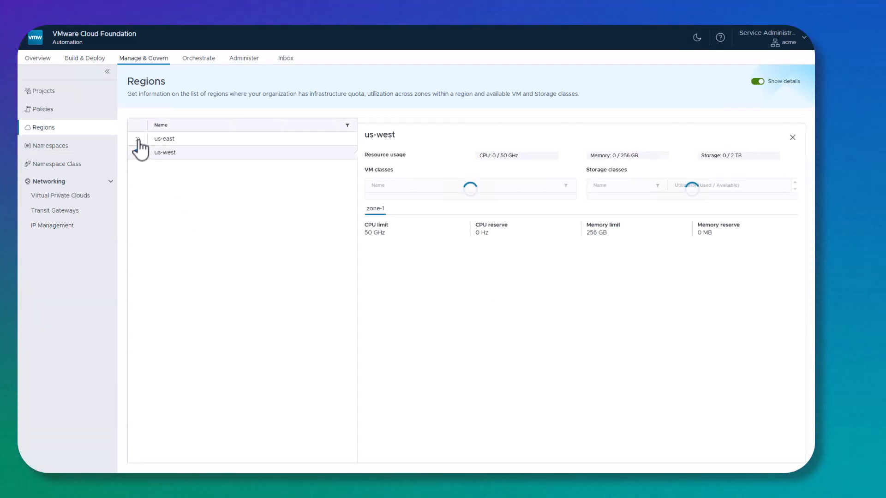
pyautogui.click(137, 139)
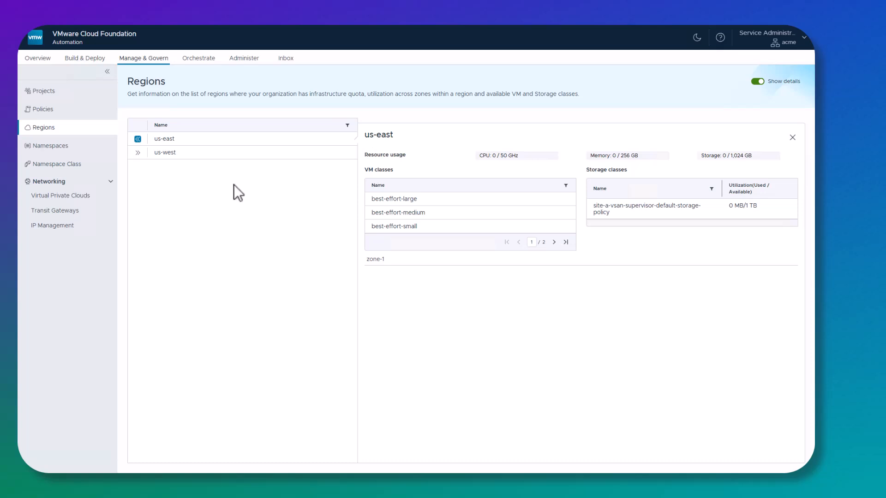
pyautogui.click(138, 152)
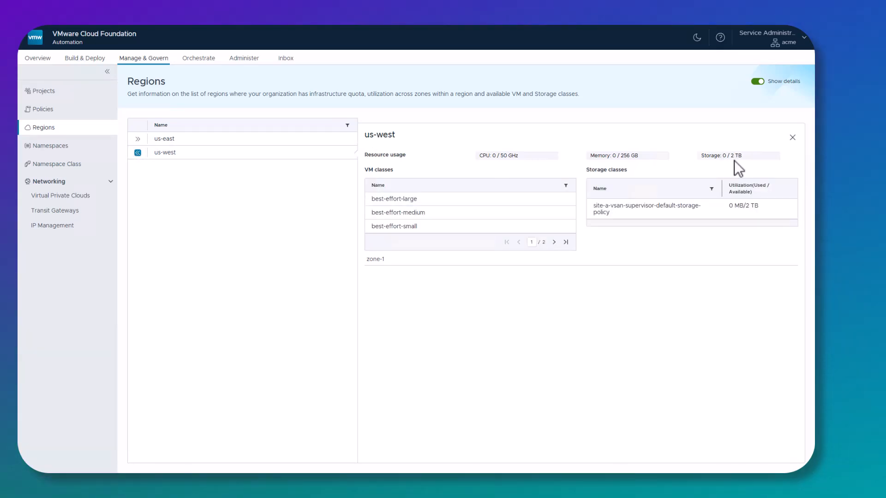